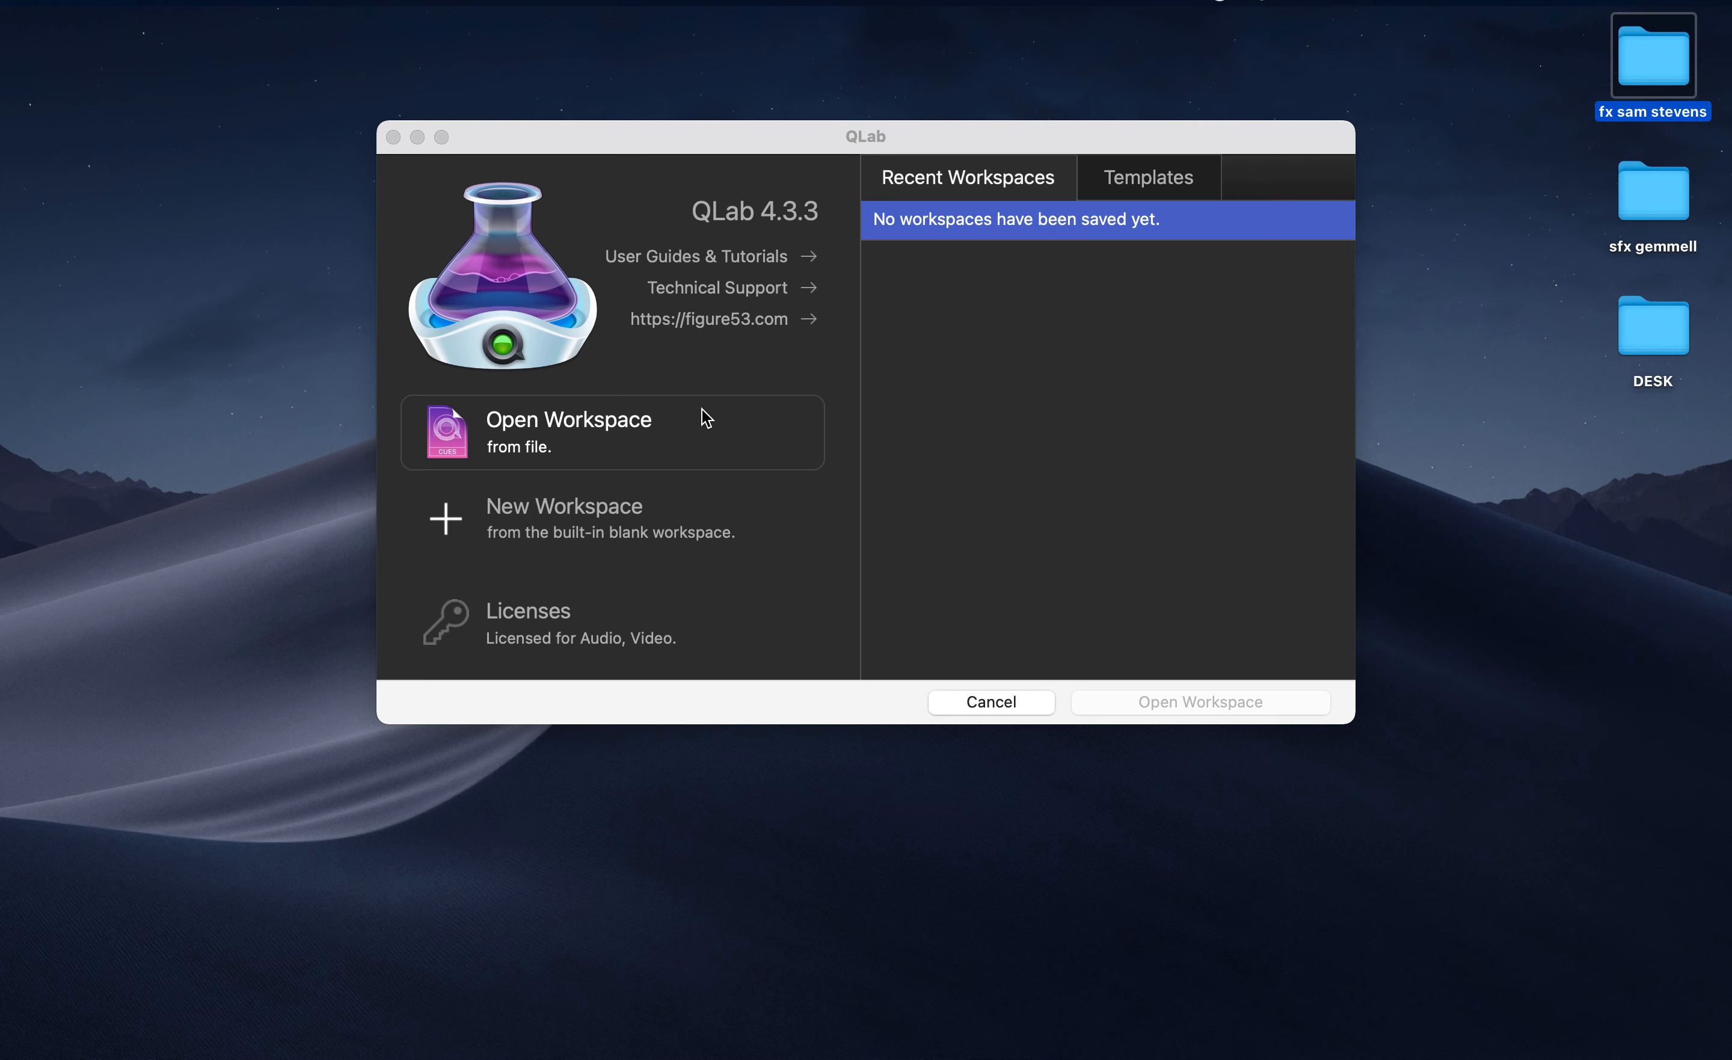
Create a new blank workspace and check the contents of the sfx folder on the desktop.
left_click(644, 530)
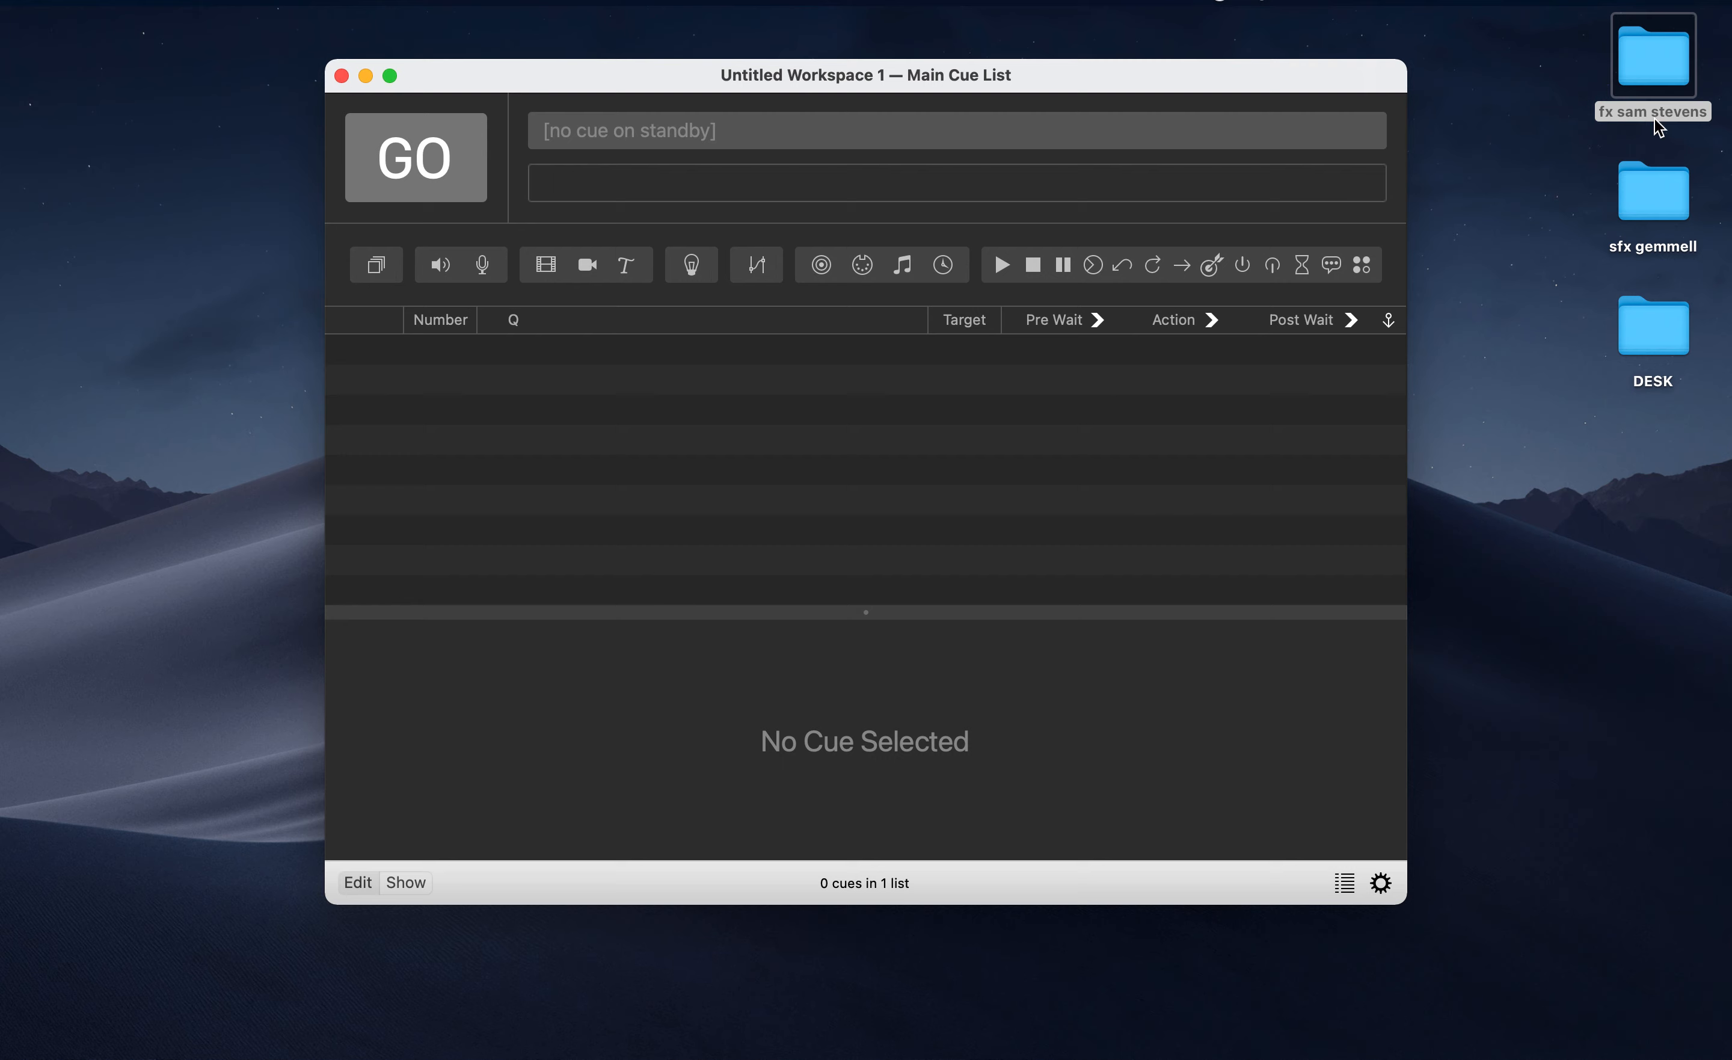
double_click(1635, 196)
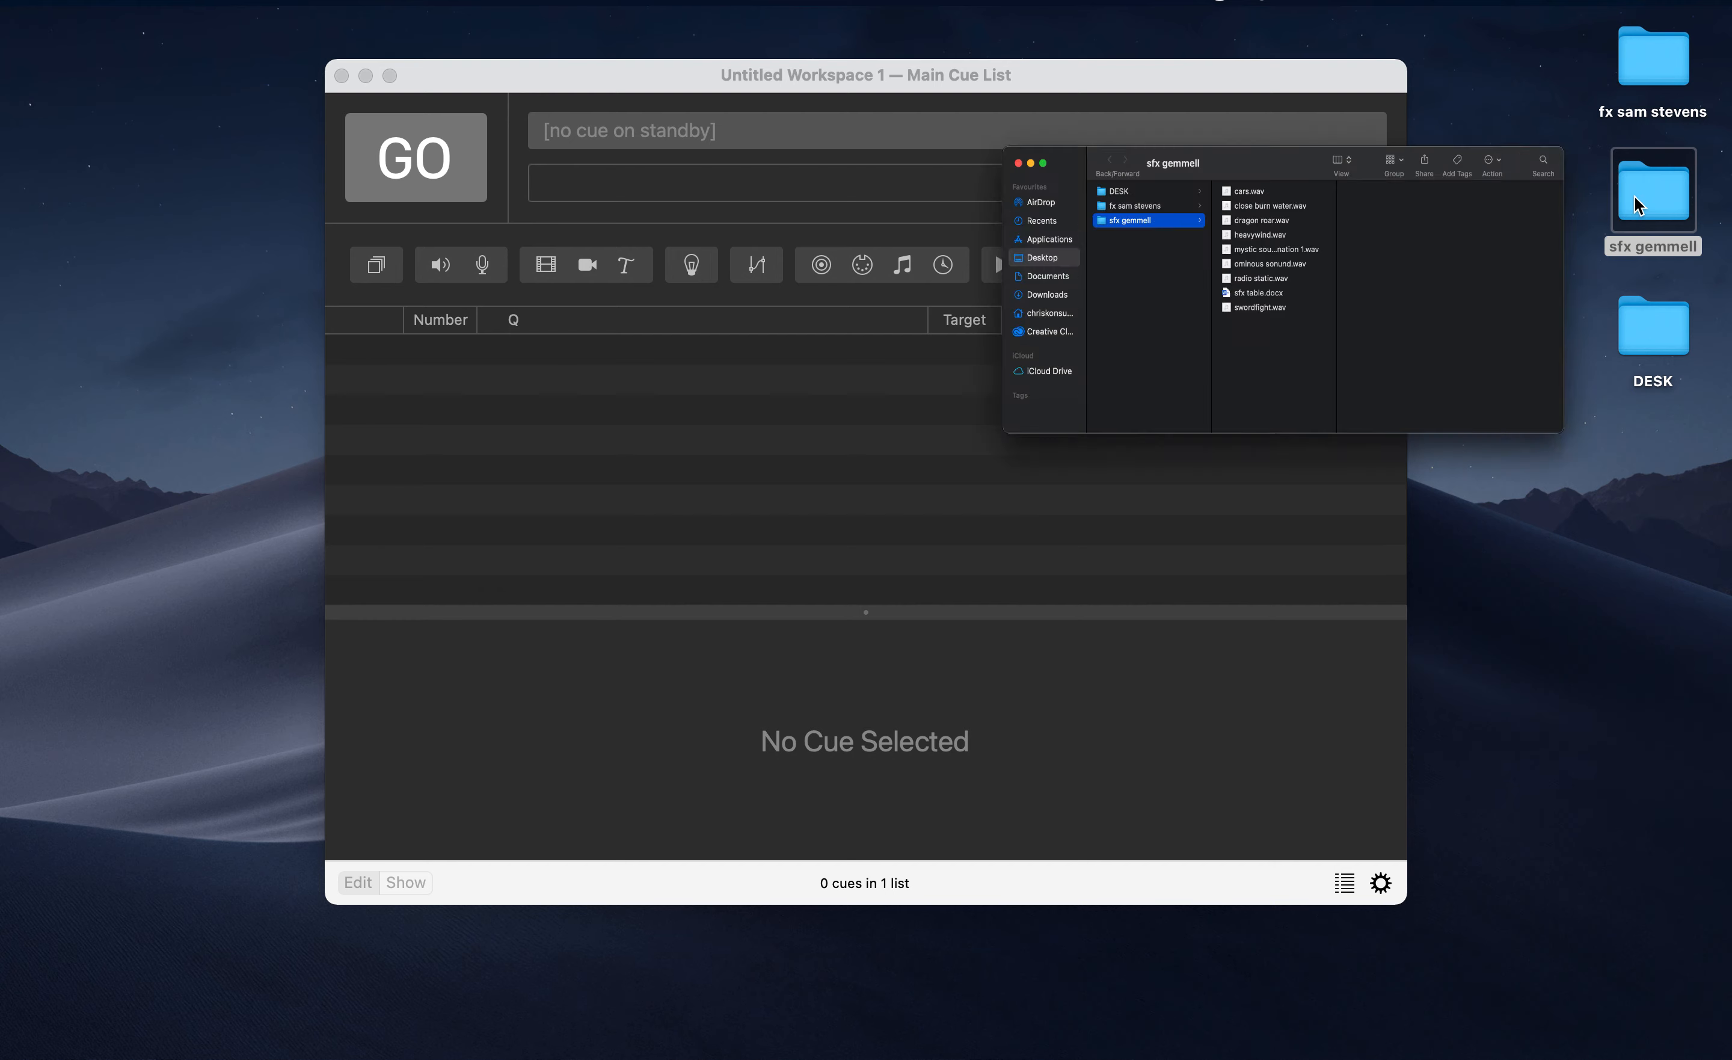
left_click(344, 171)
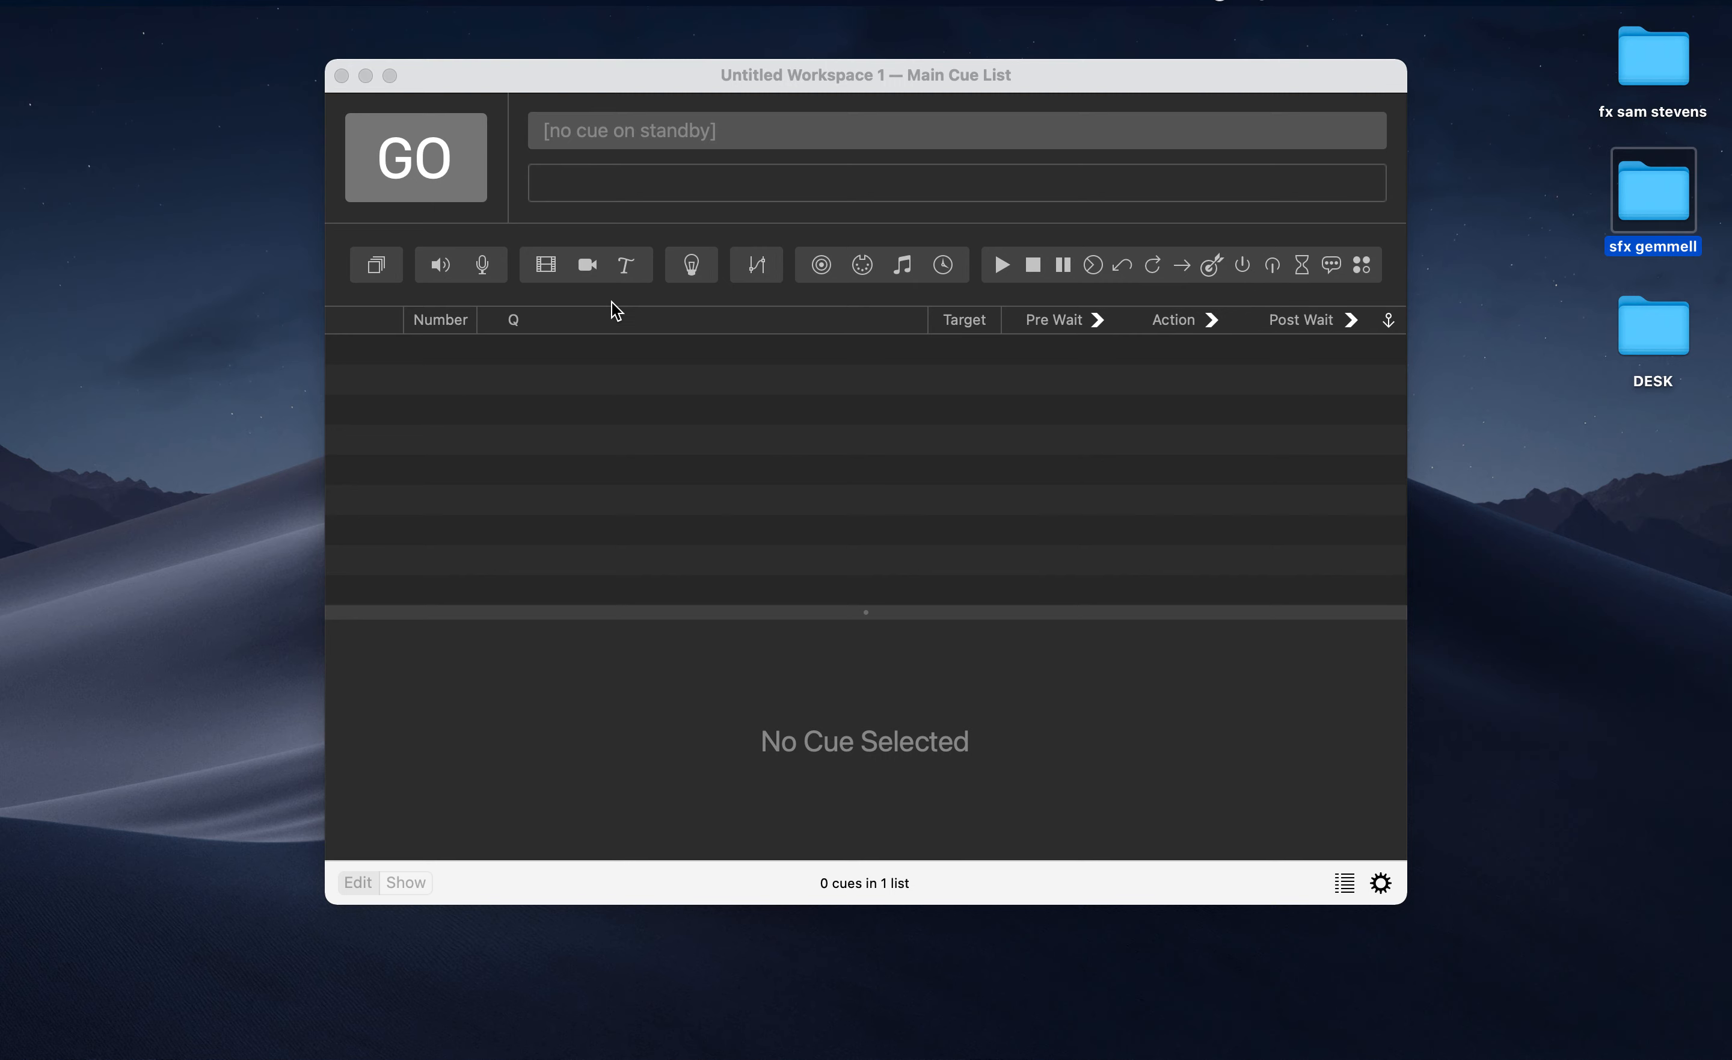
Add cars.wav from the desktop sfx folder to the empty cue list as an audio cue.
double_click(1669, 205)
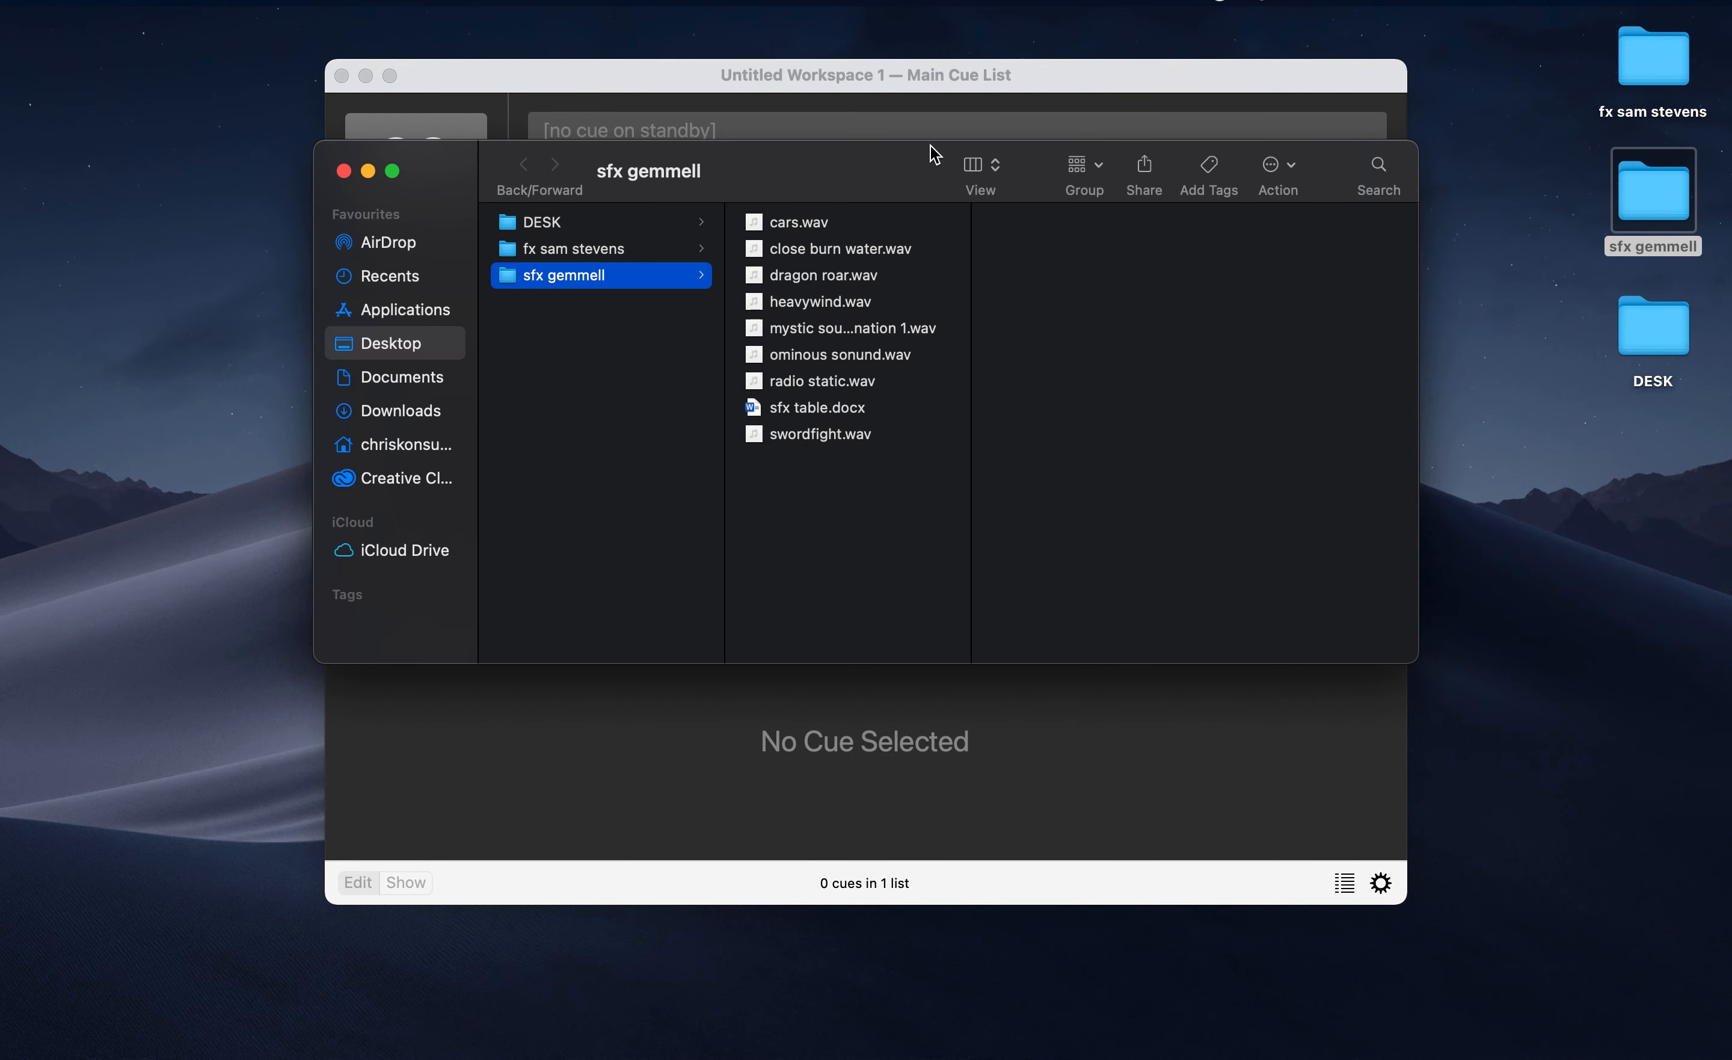
left_click_drag(831, 167, 1408, 438)
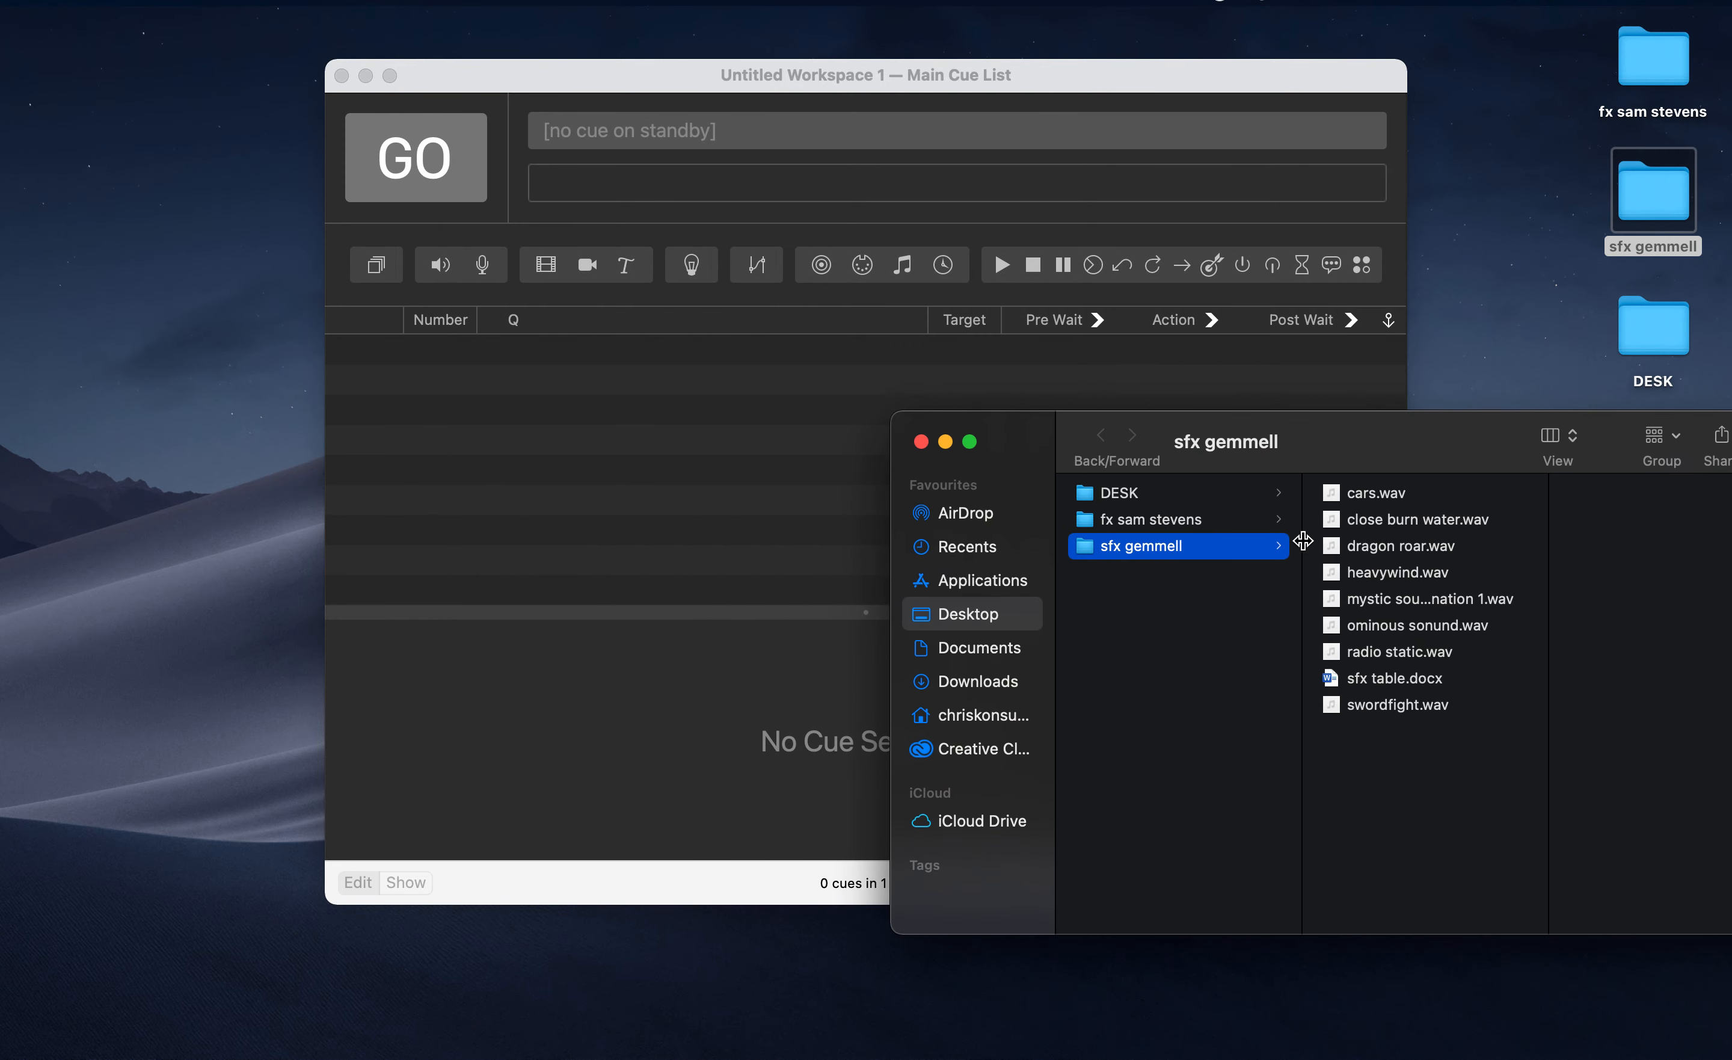
left_click_drag(1352, 502, 528, 388)
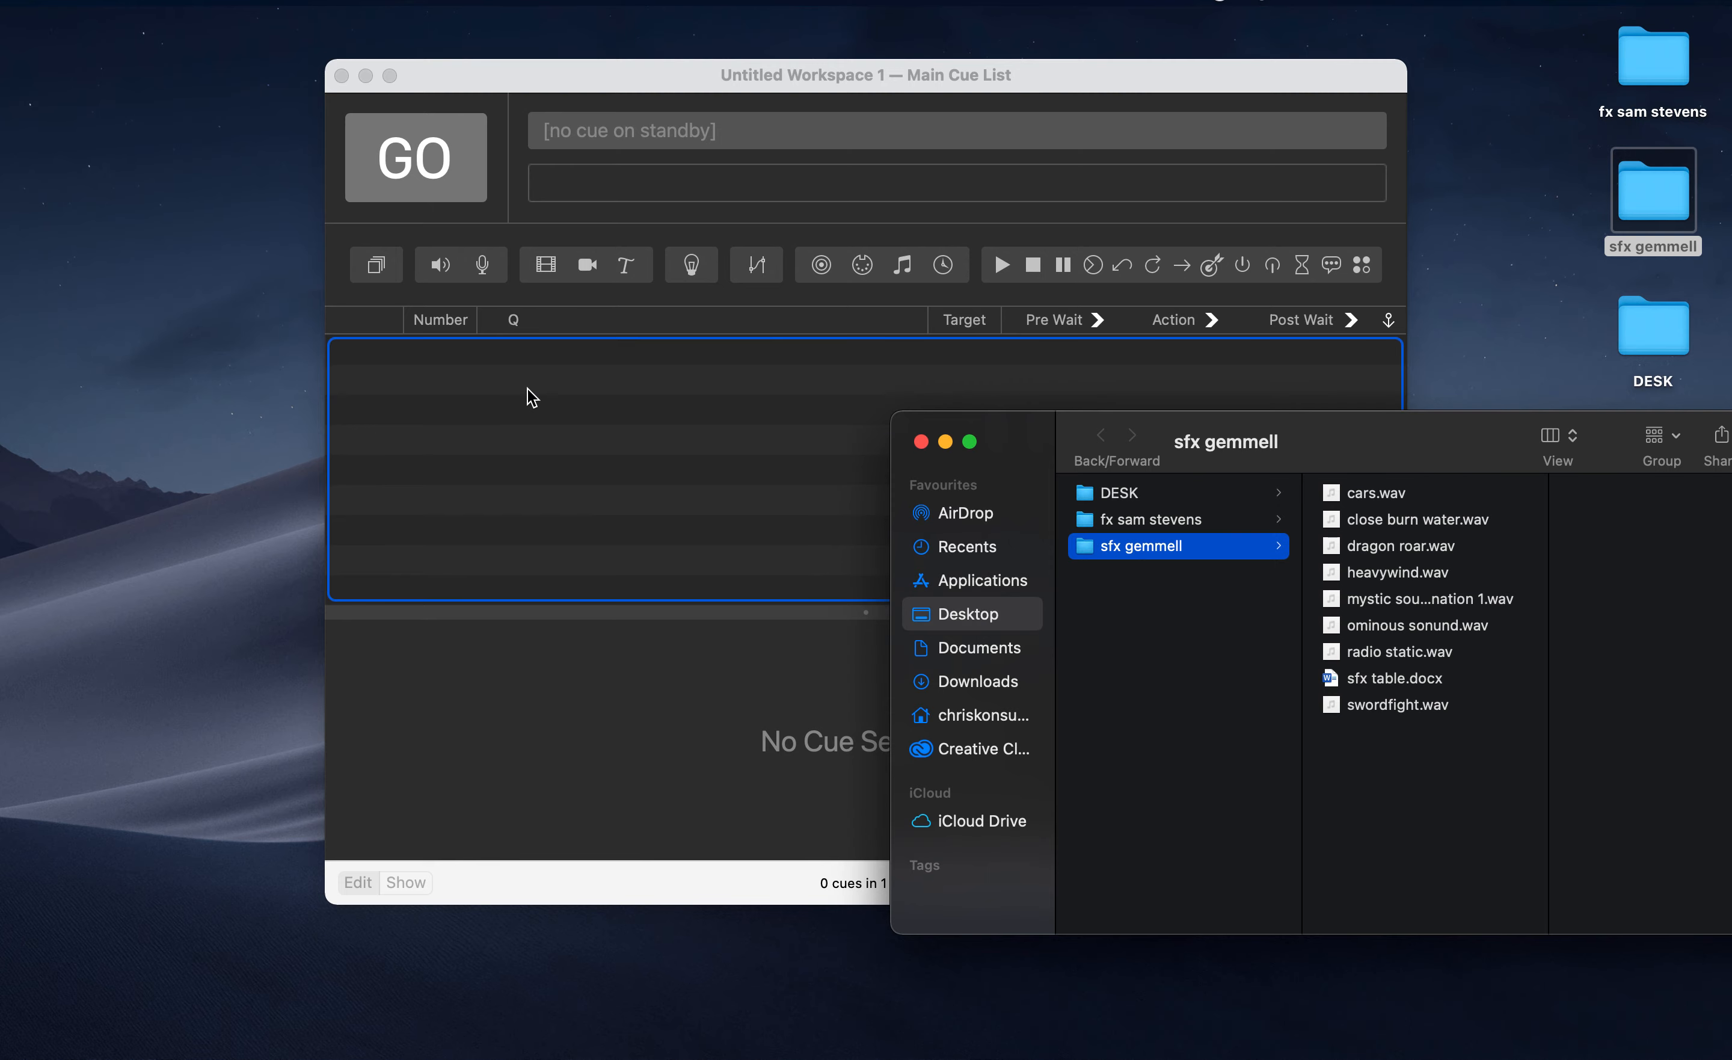
left_click(921, 441)
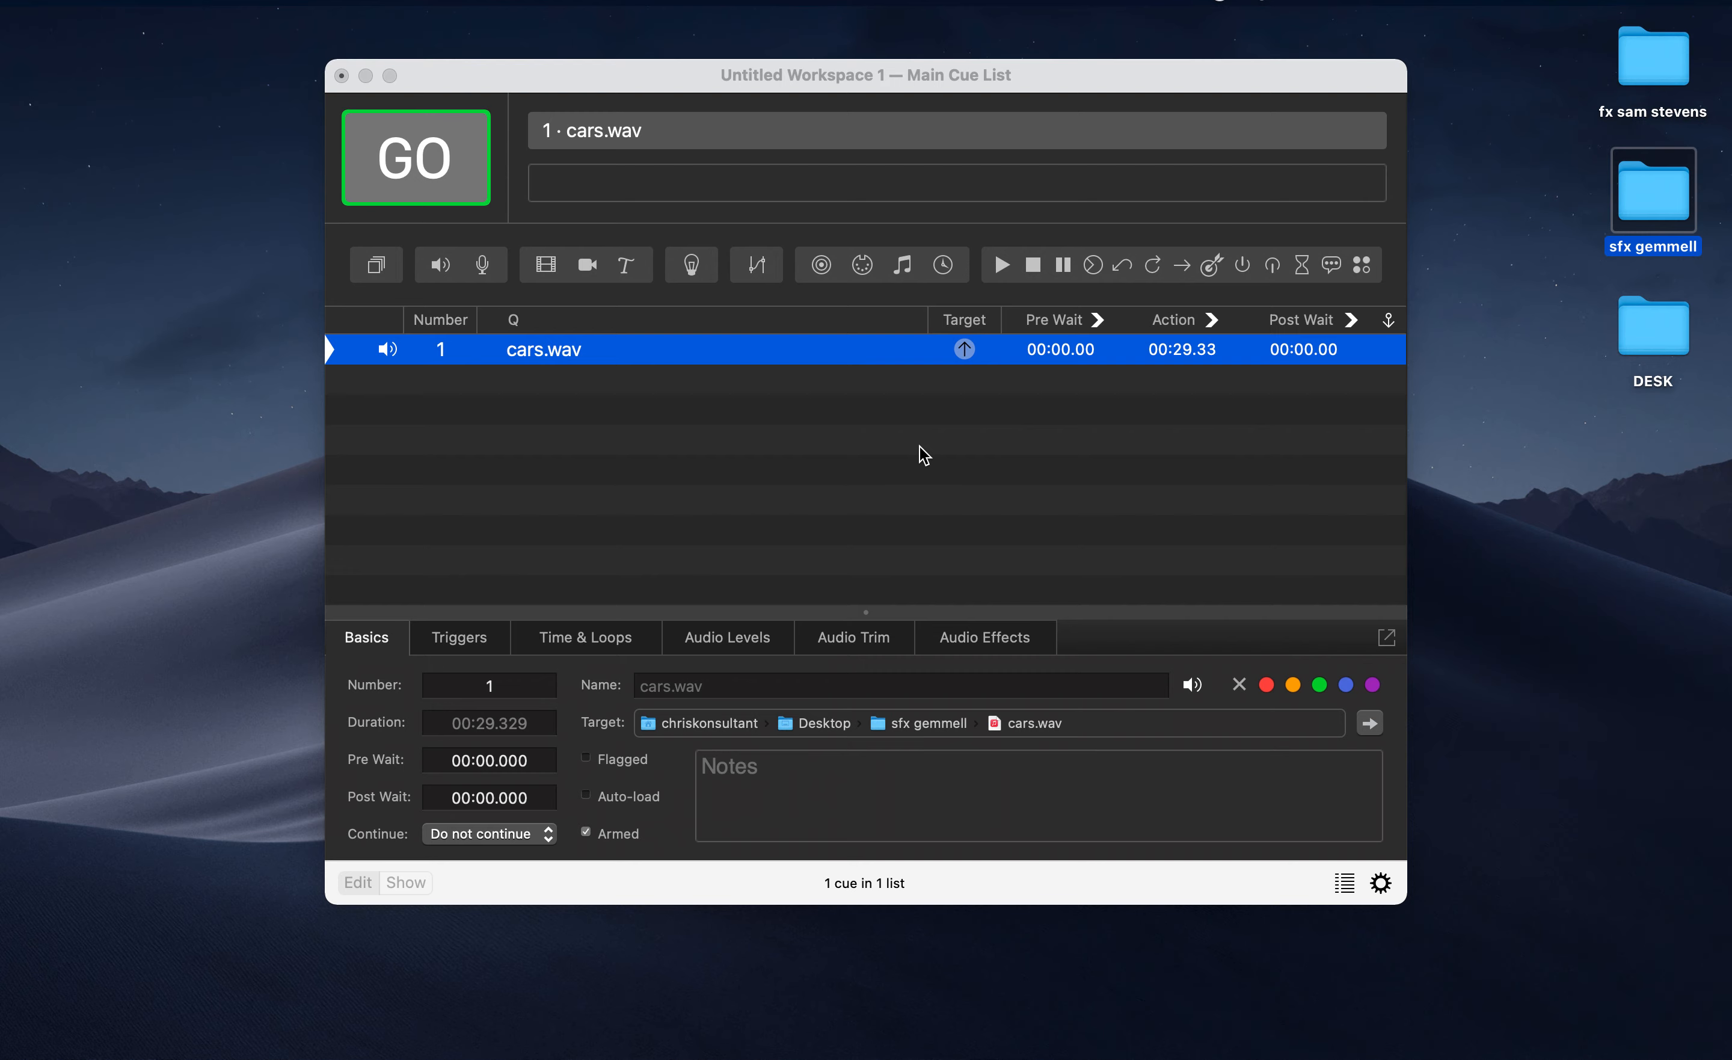
Play the cars.wav cue from the workspace and stop its playback.
key("space")
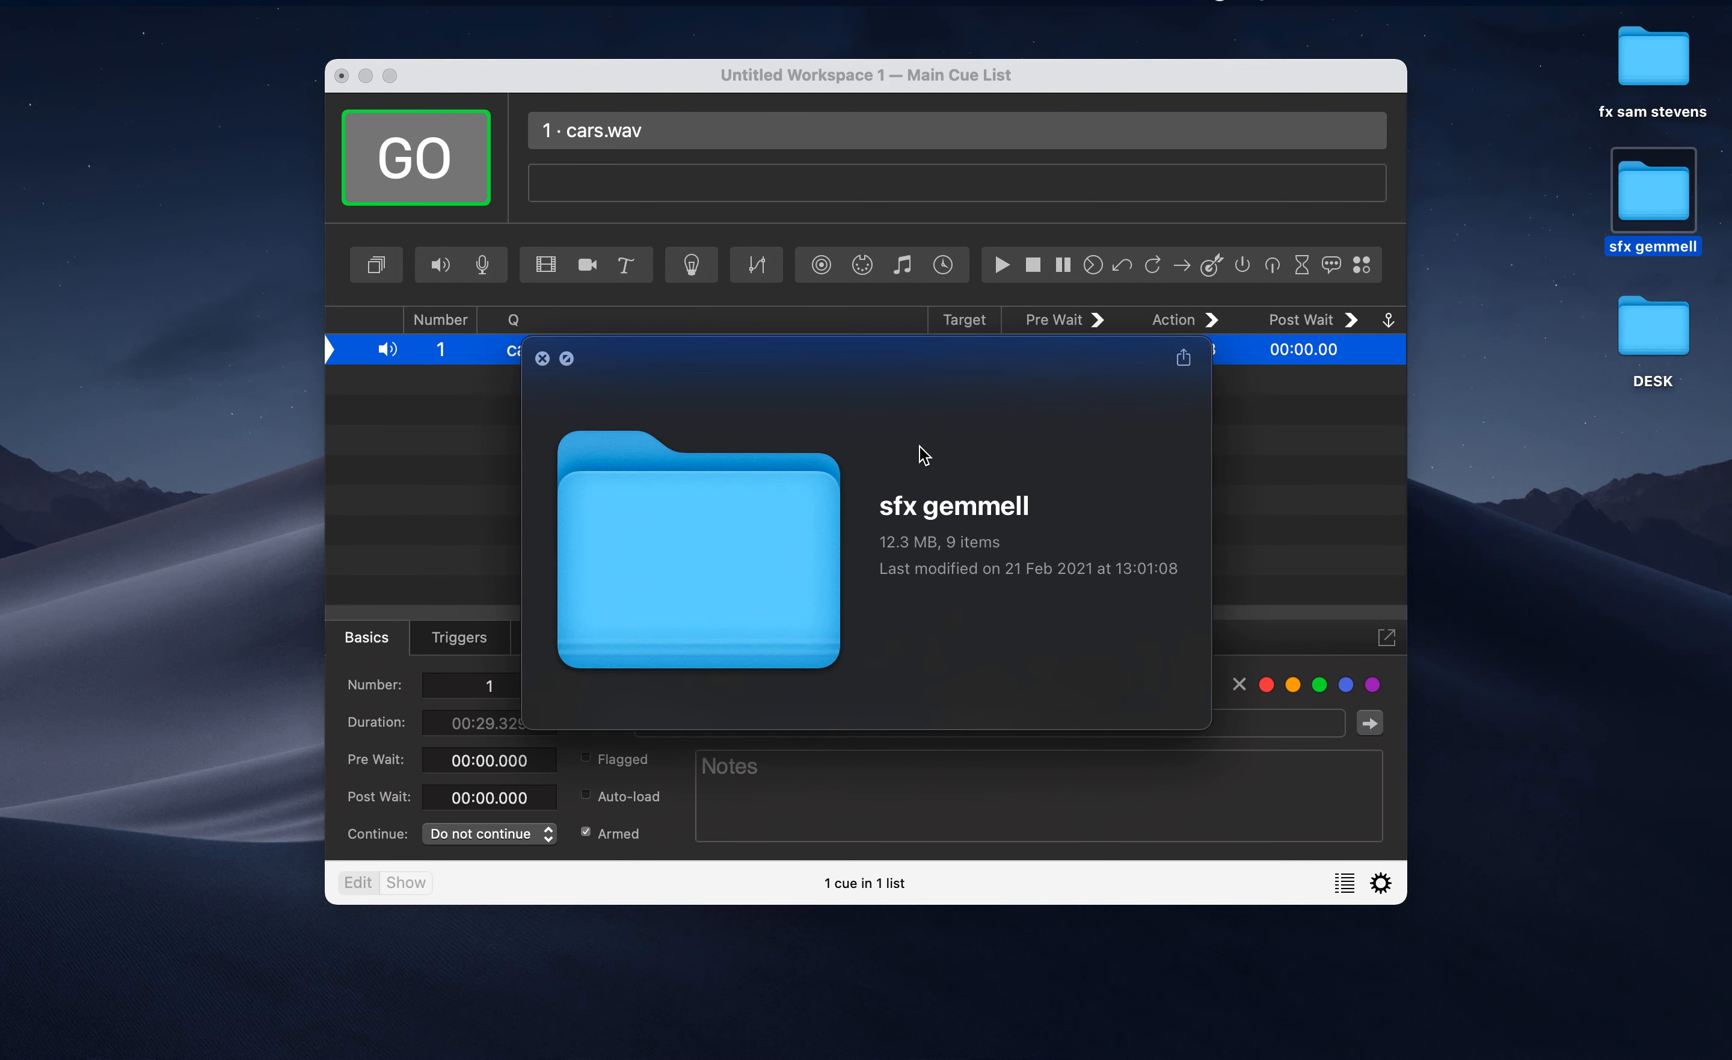
left_click(542, 358)
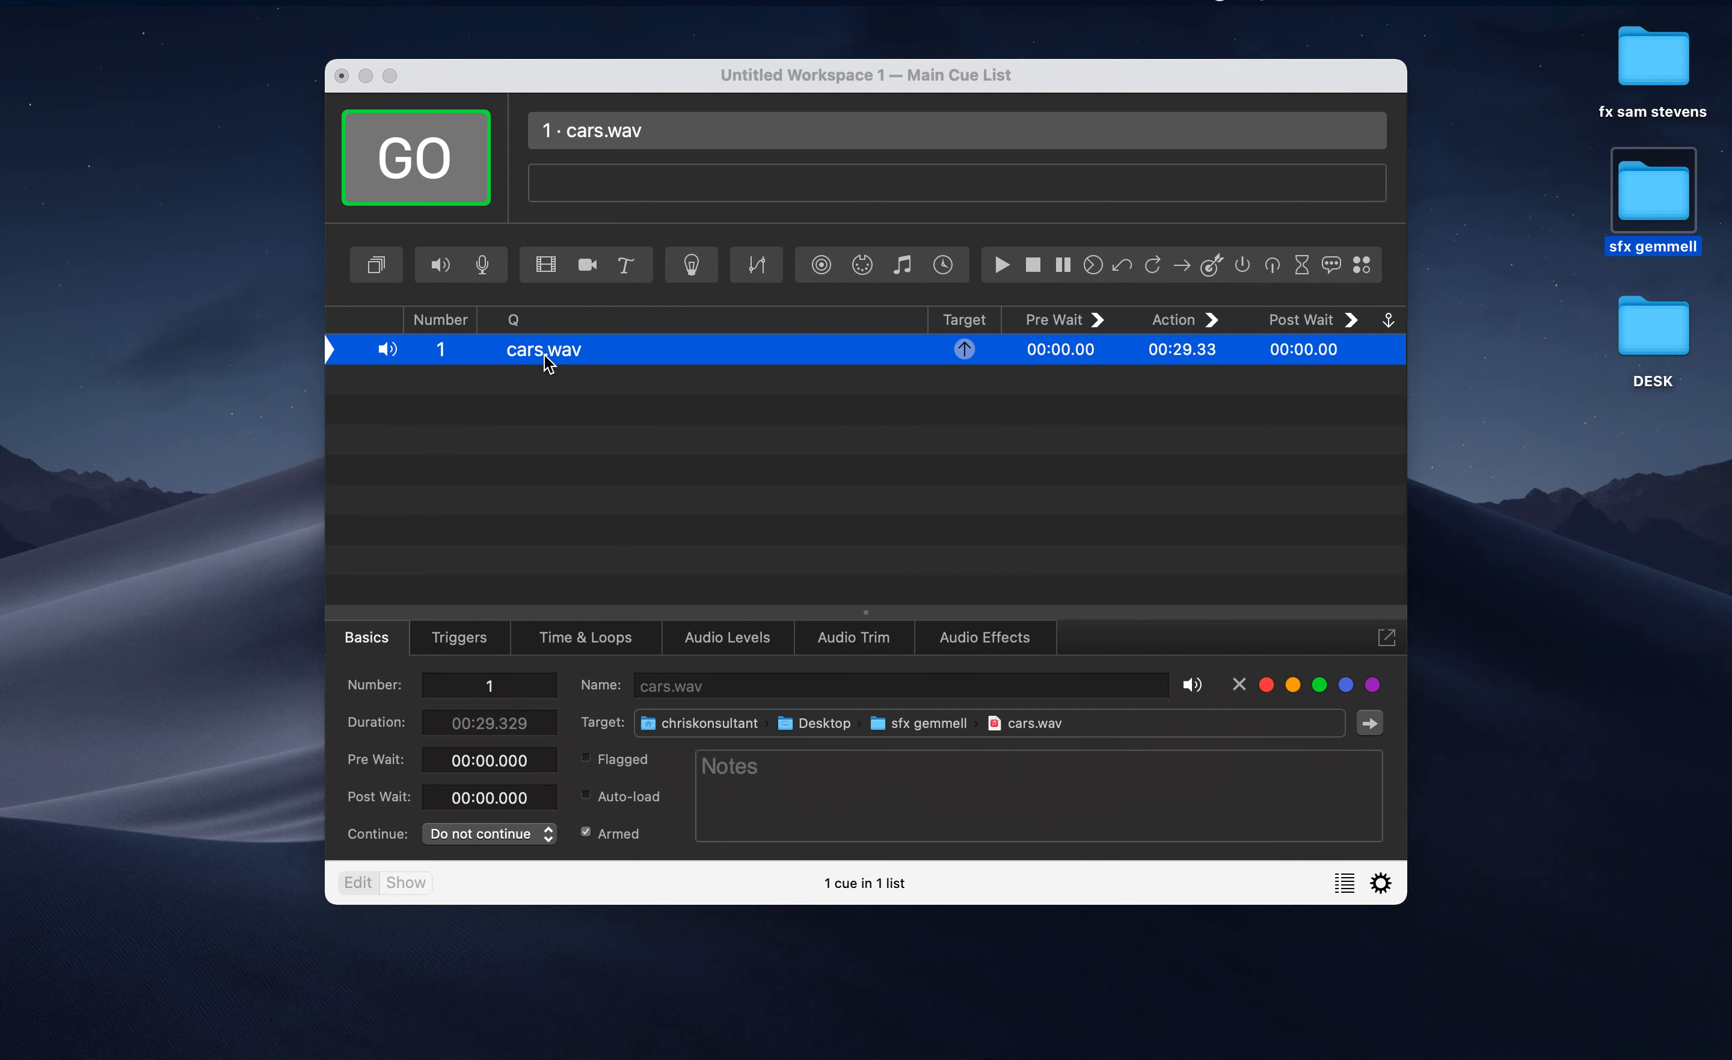
left_click(648, 84)
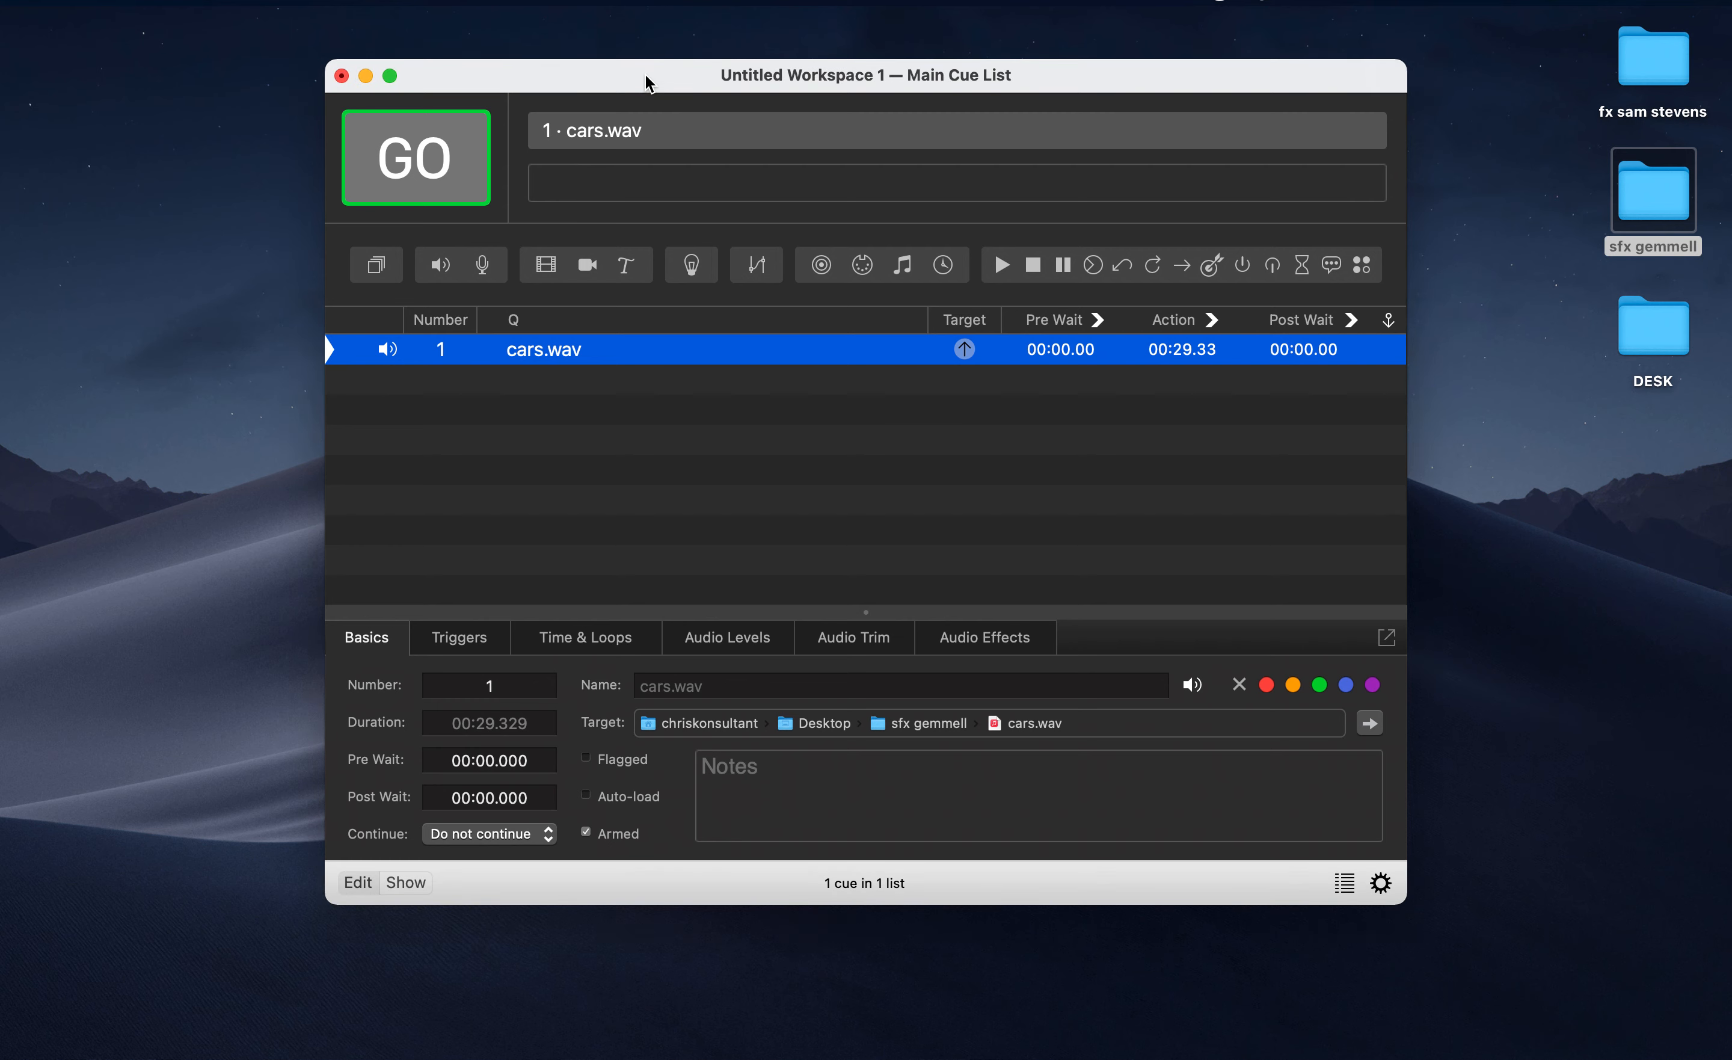
key("space")
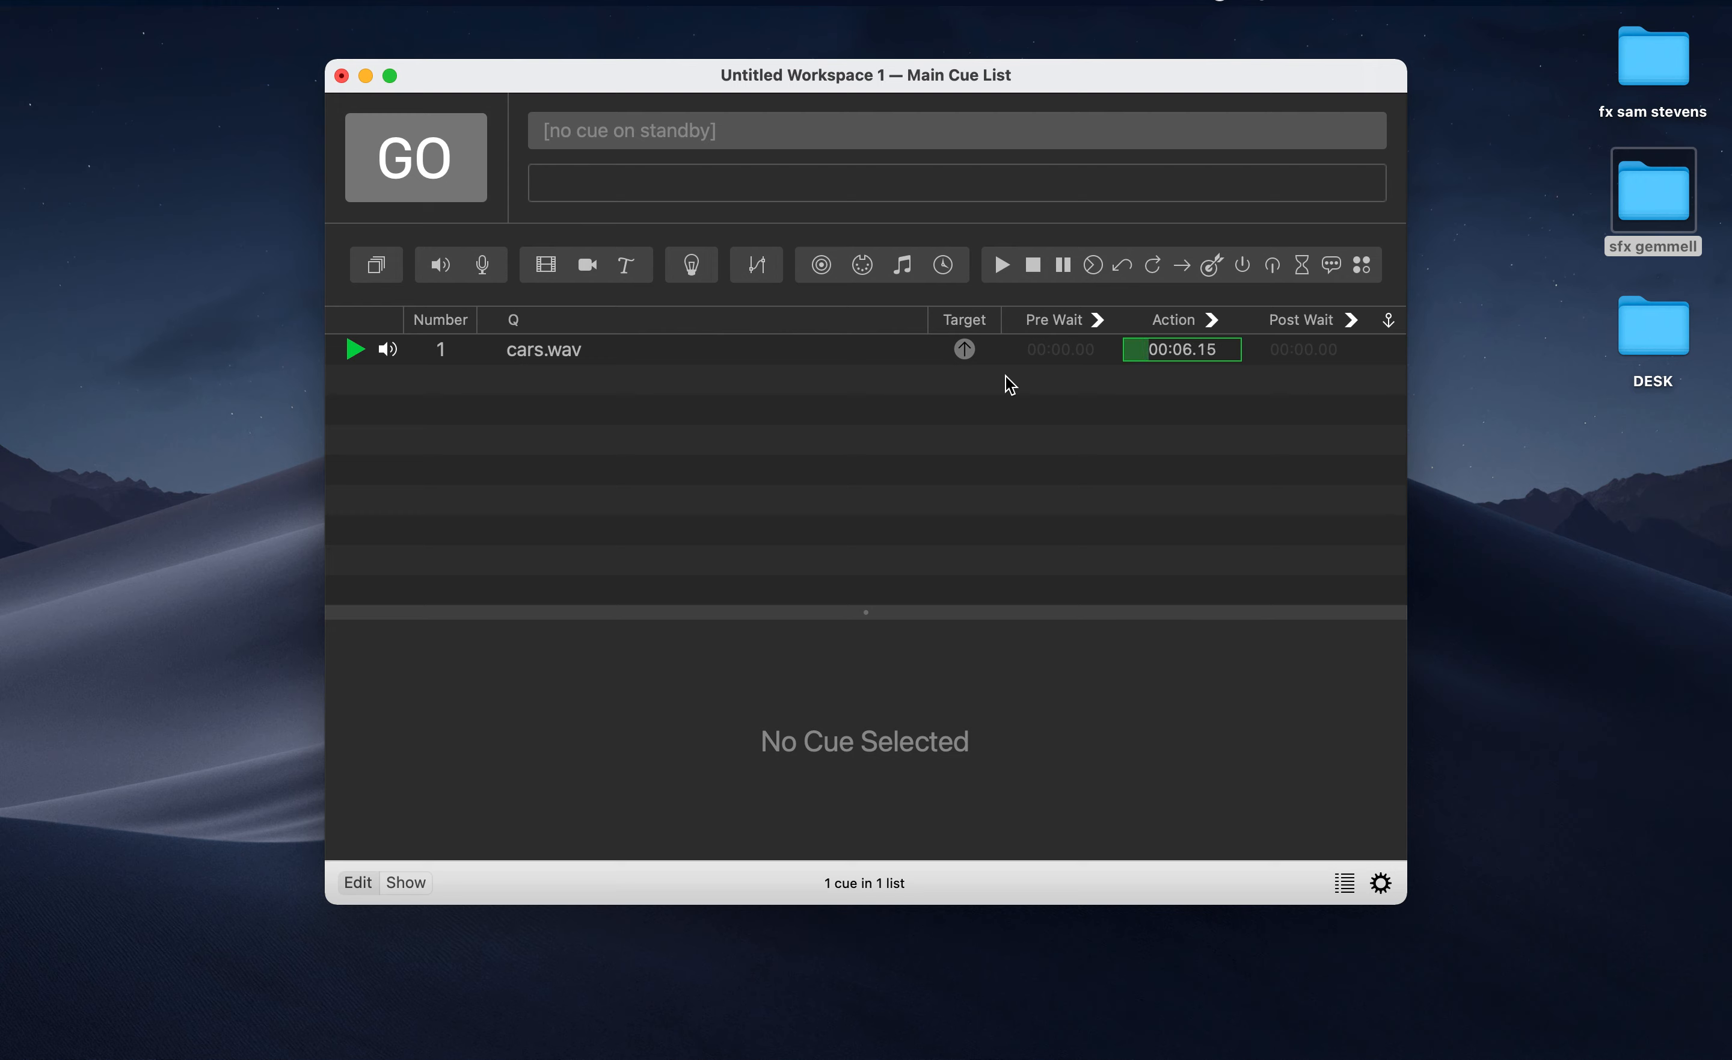
key("Escape")
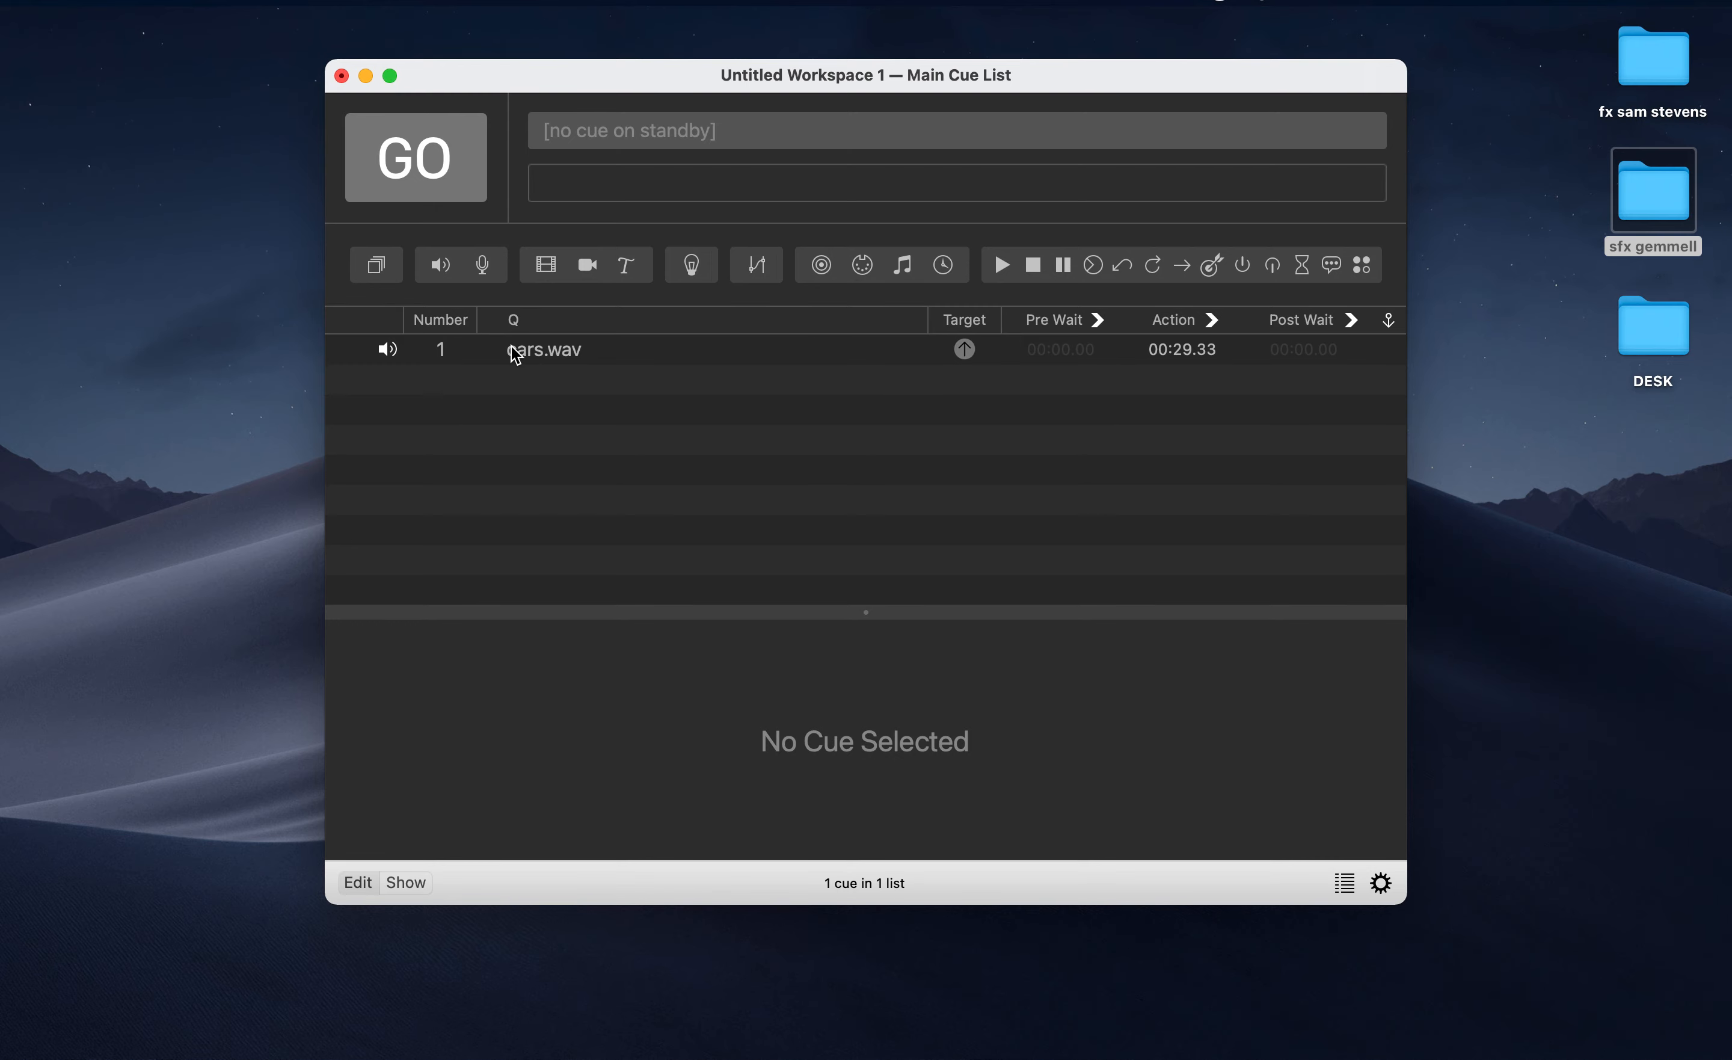
Delete the cars.wav cue from the cue list and expand the workspace window to full screen.
left_click(382, 355)
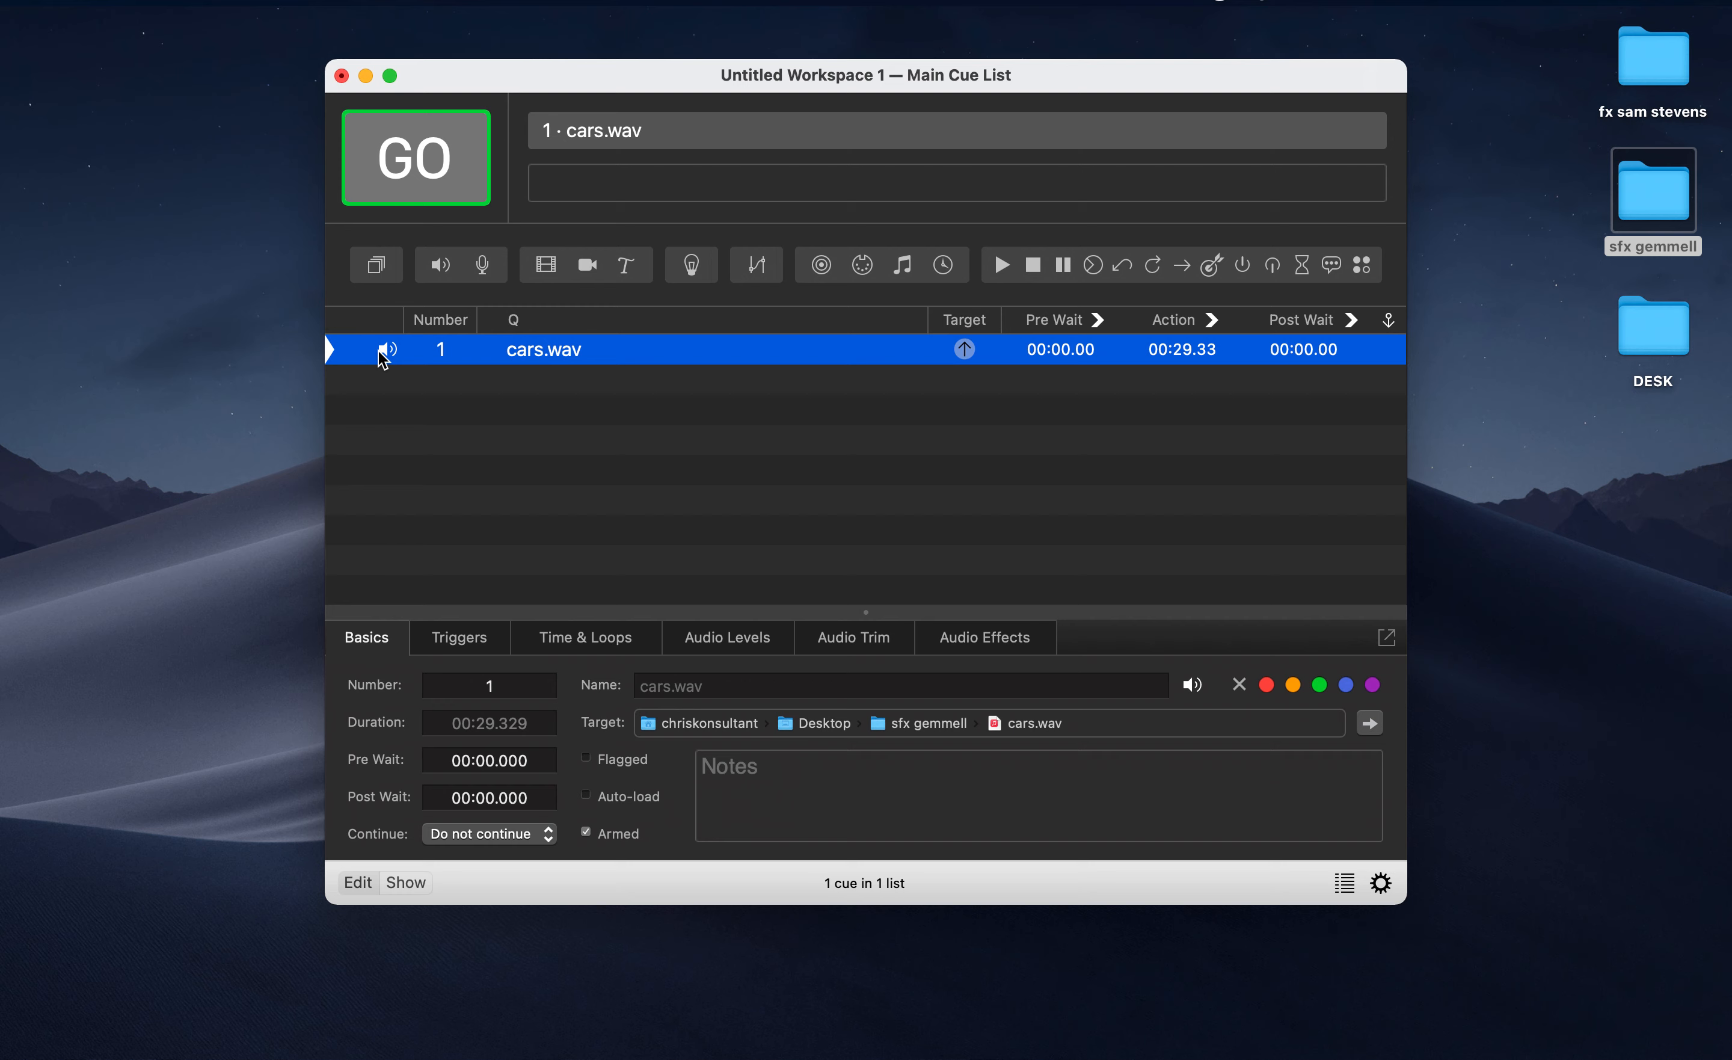
key("Delete")
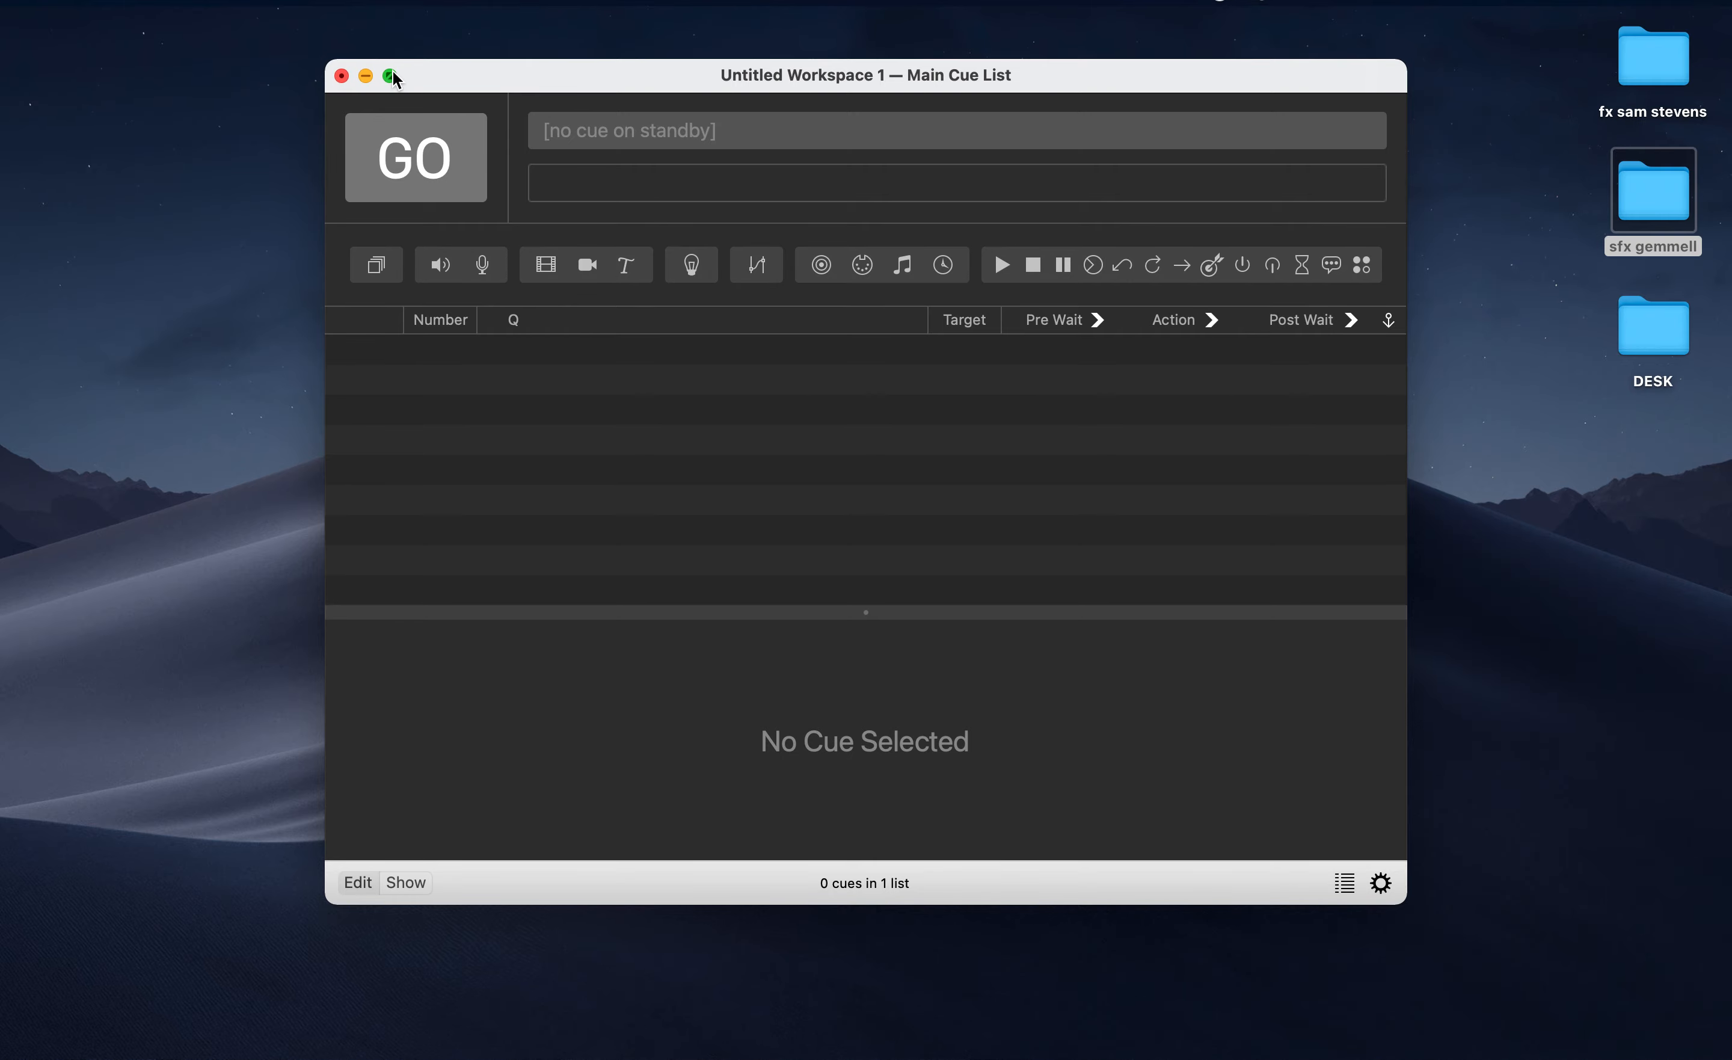
mouse_move(393, 70)
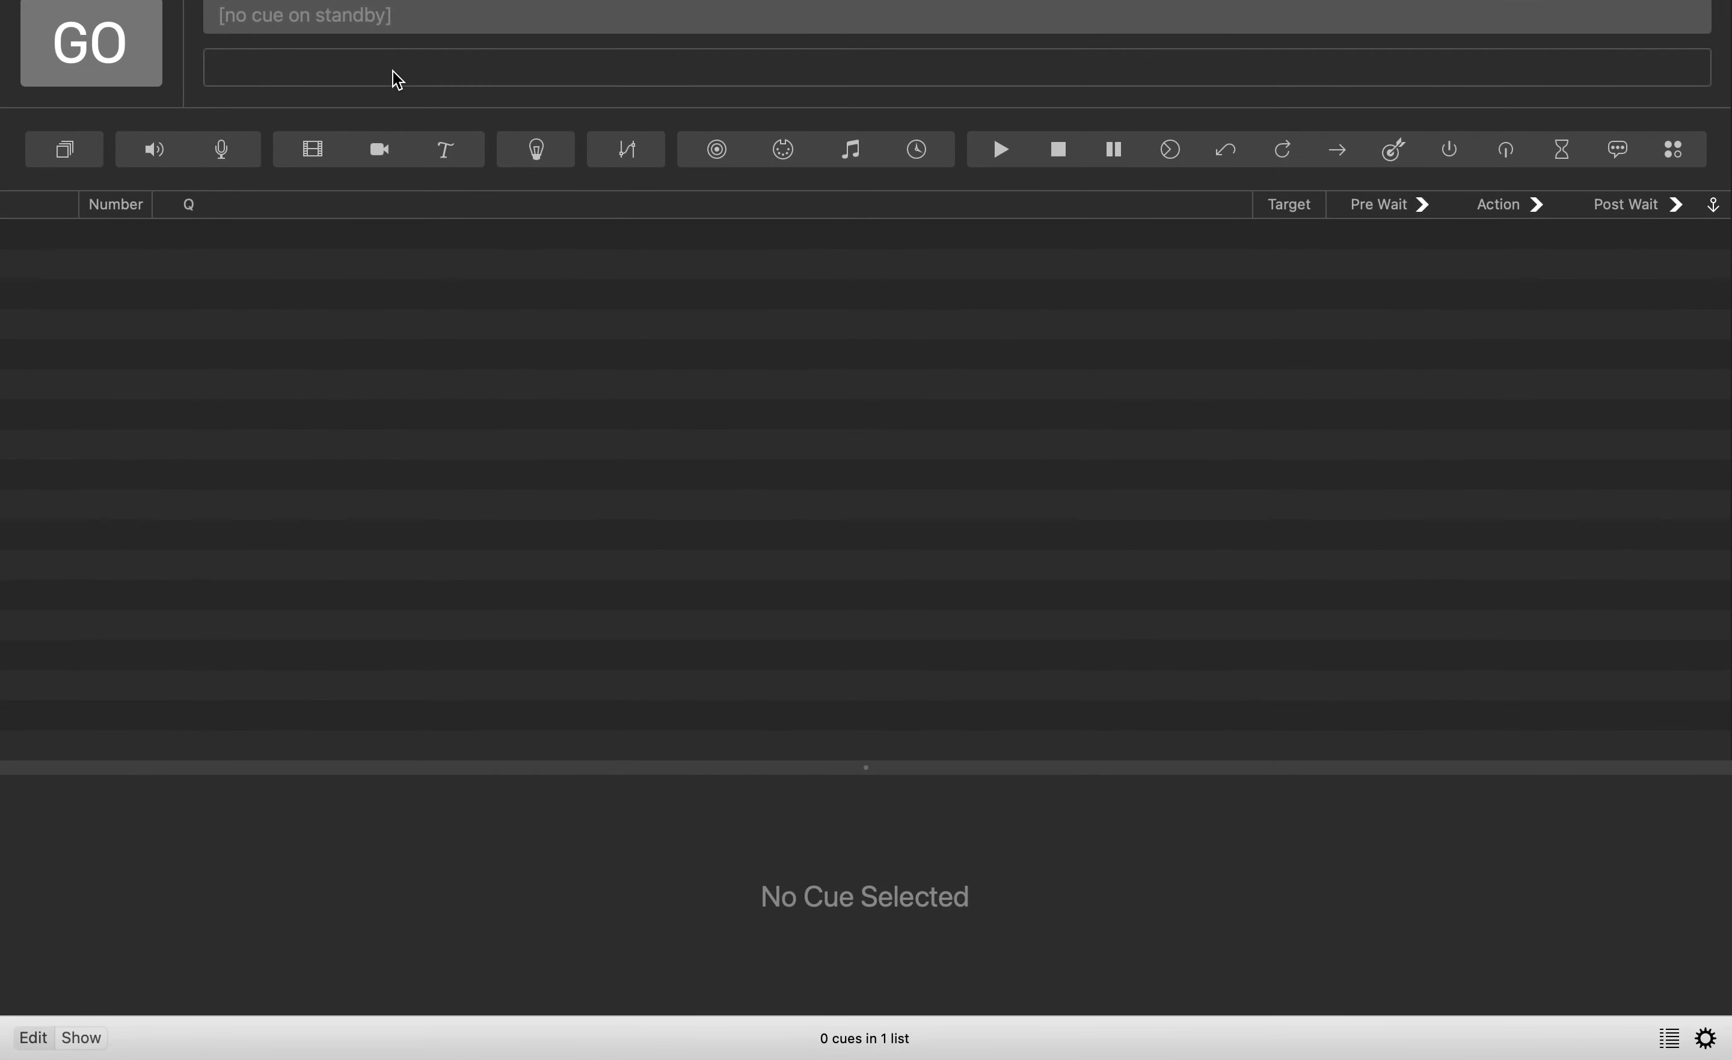
Add an audio cue with battel fx.wav as its target file and play it.
left_click(167, 163)
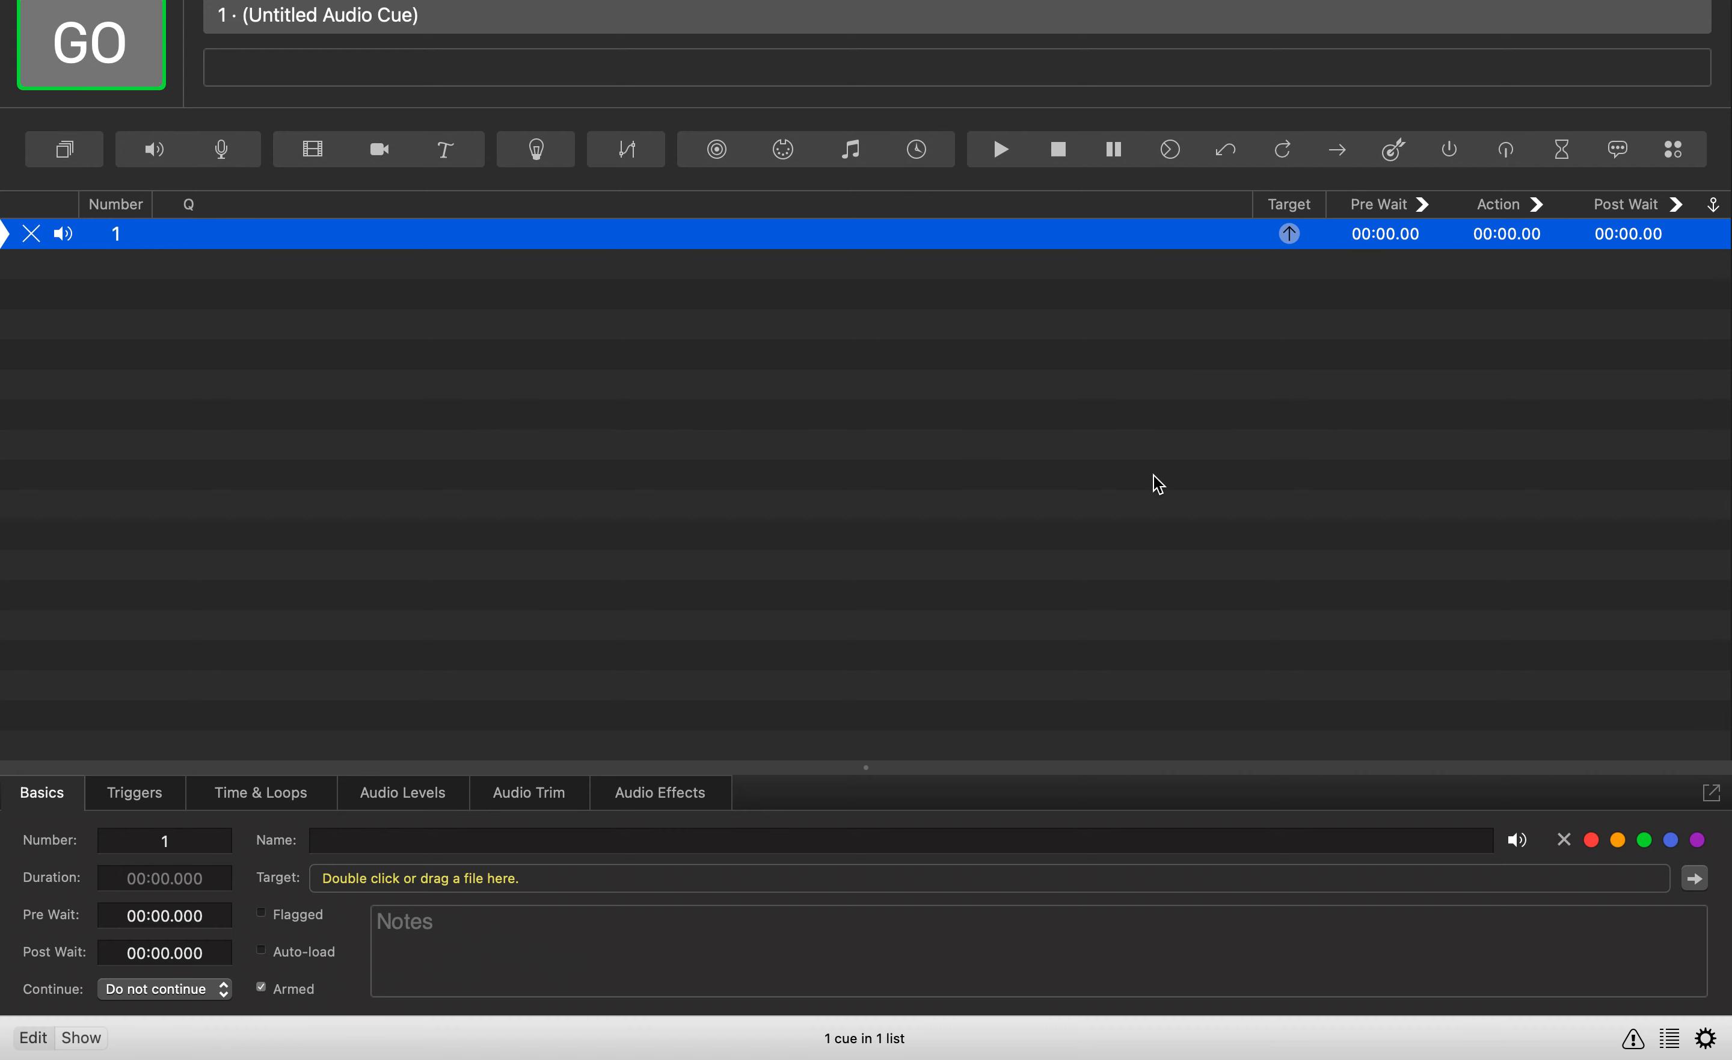
mouse_move(1299, 250)
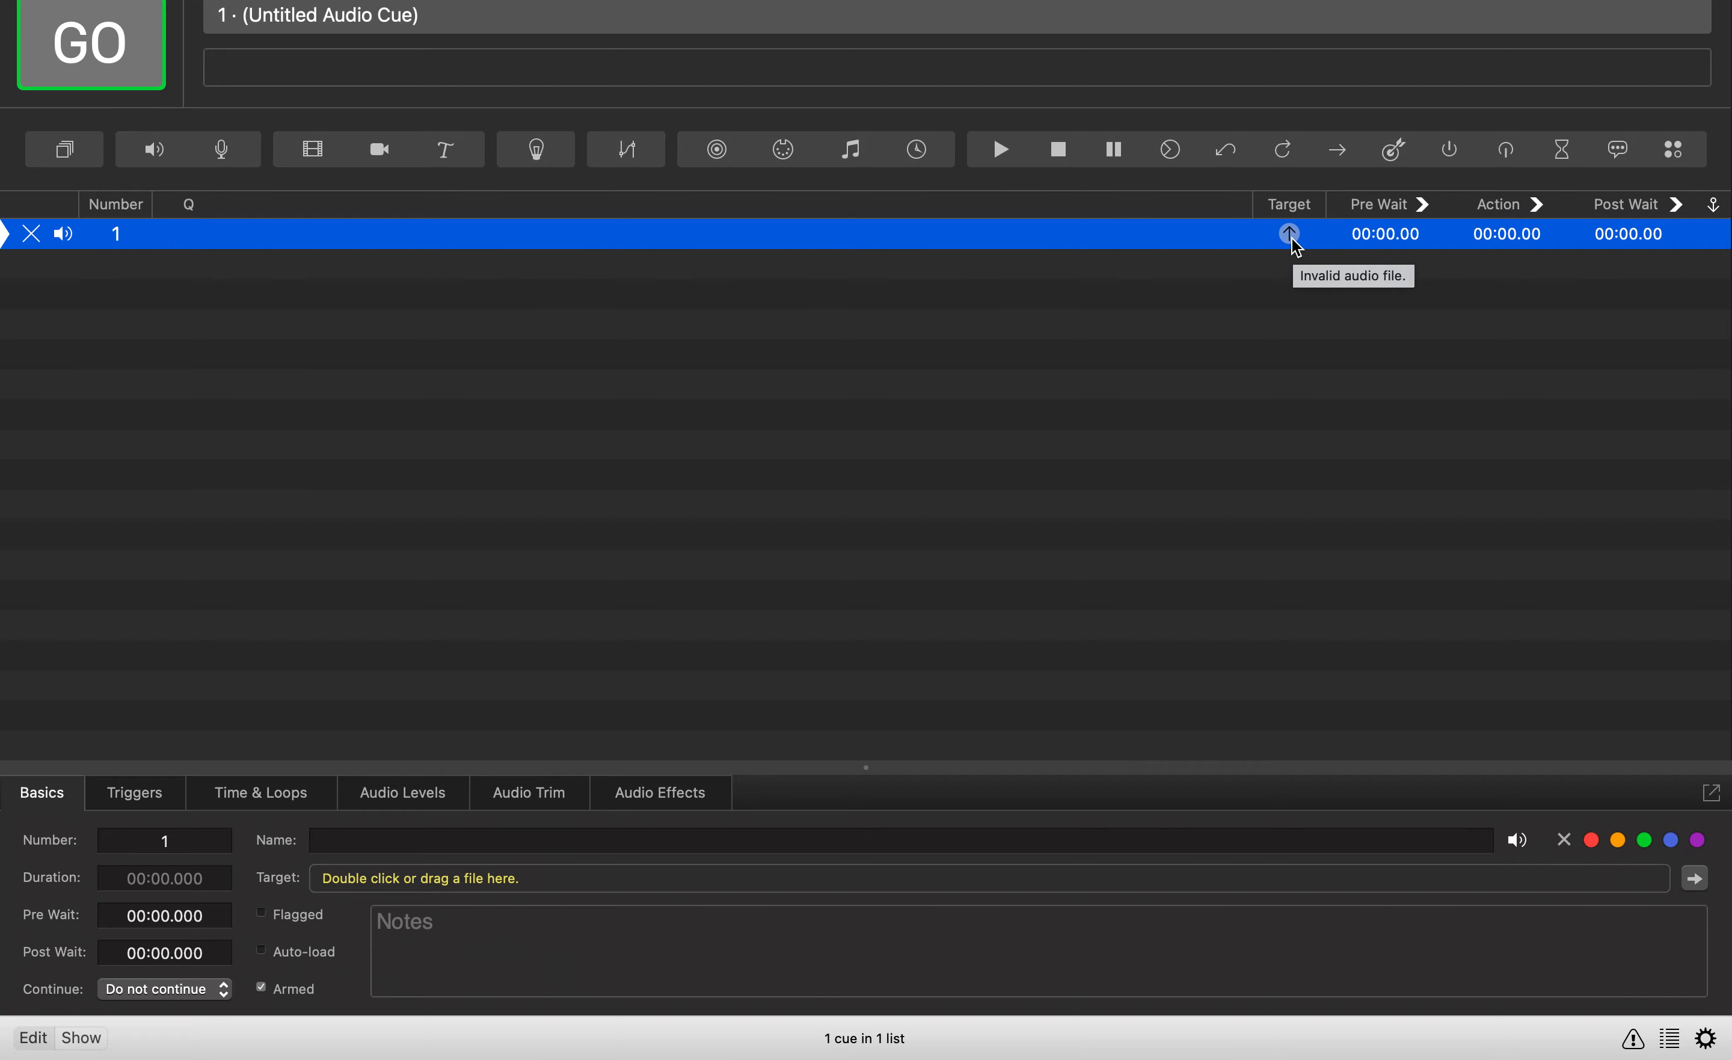
left_click(1293, 240)
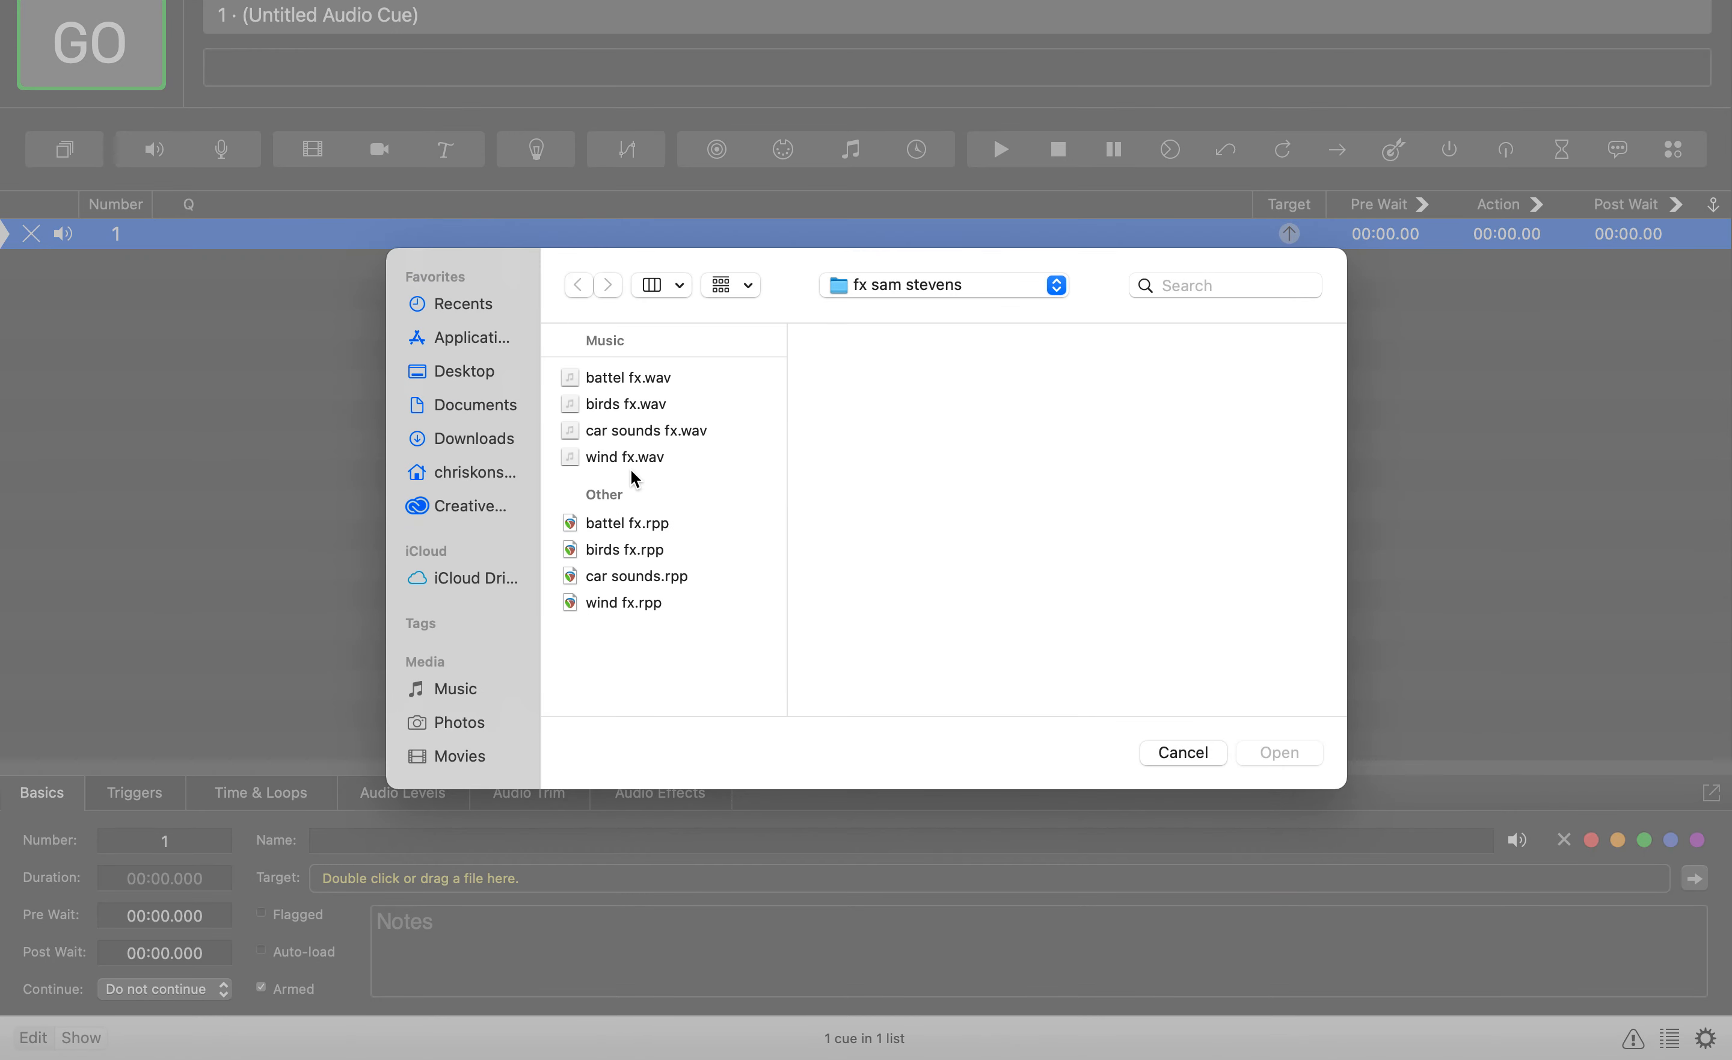
left_click(642, 407)
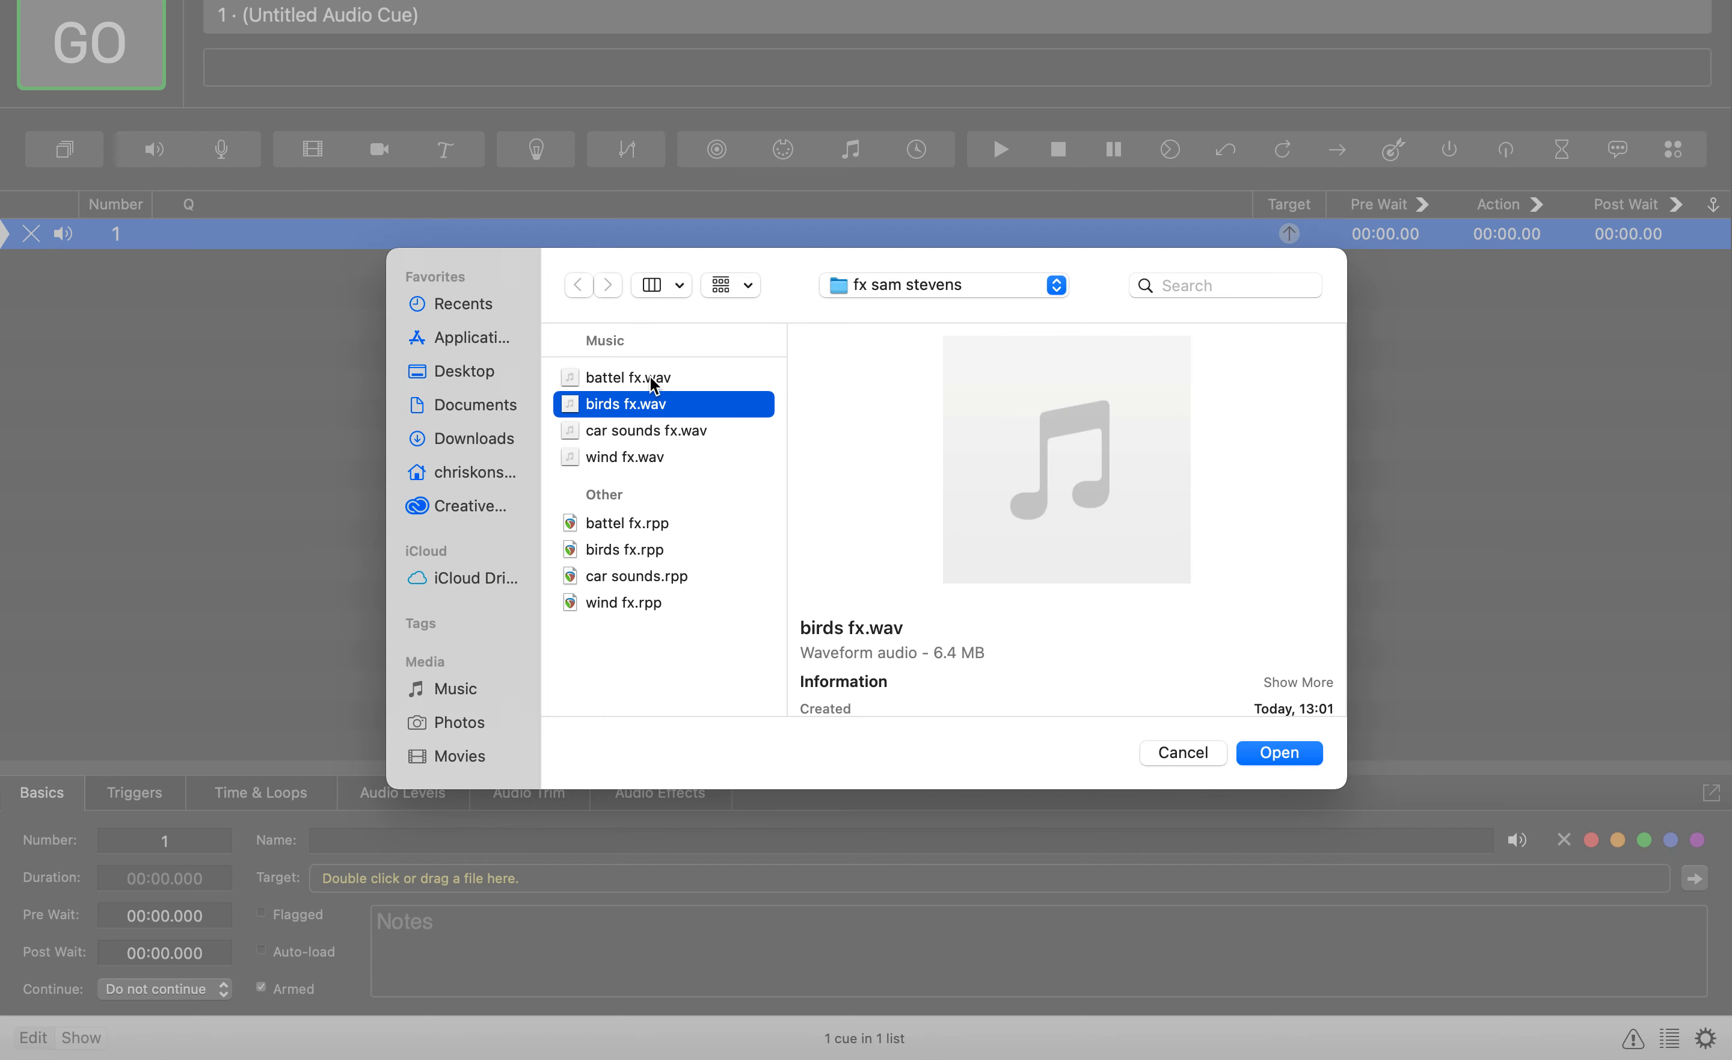
left_click(654, 385)
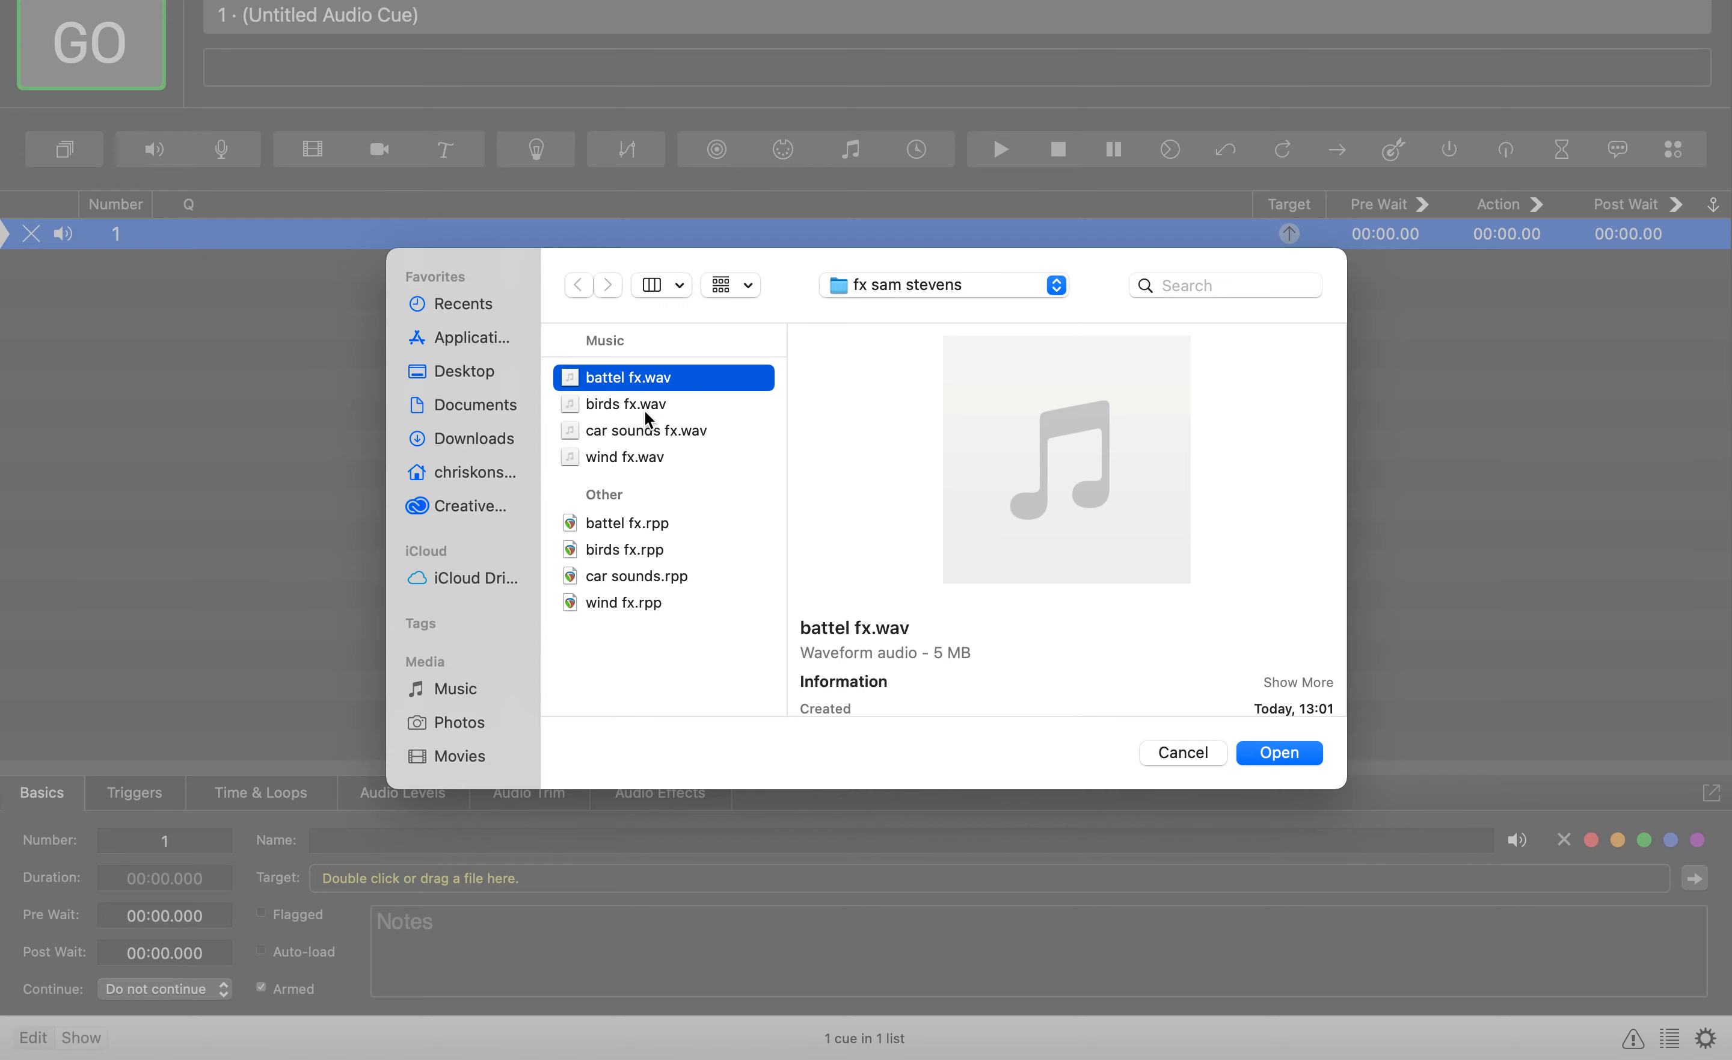
left_click(1258, 754)
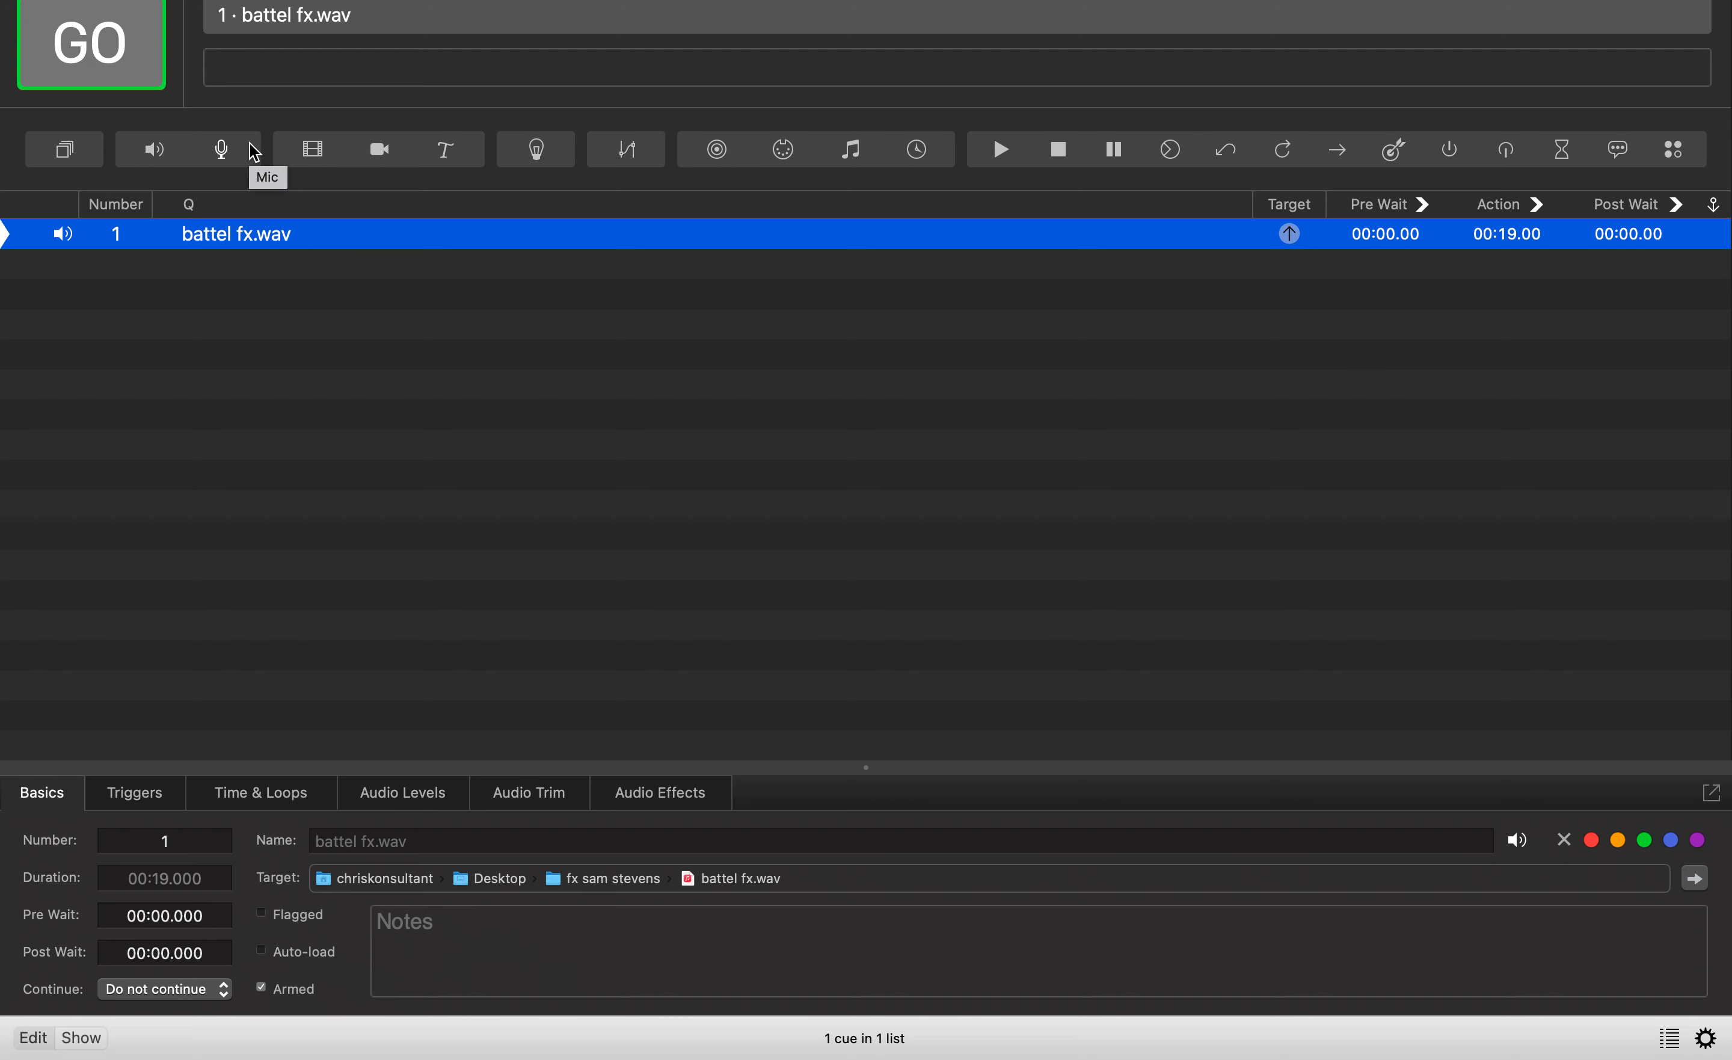
left_click(98, 66)
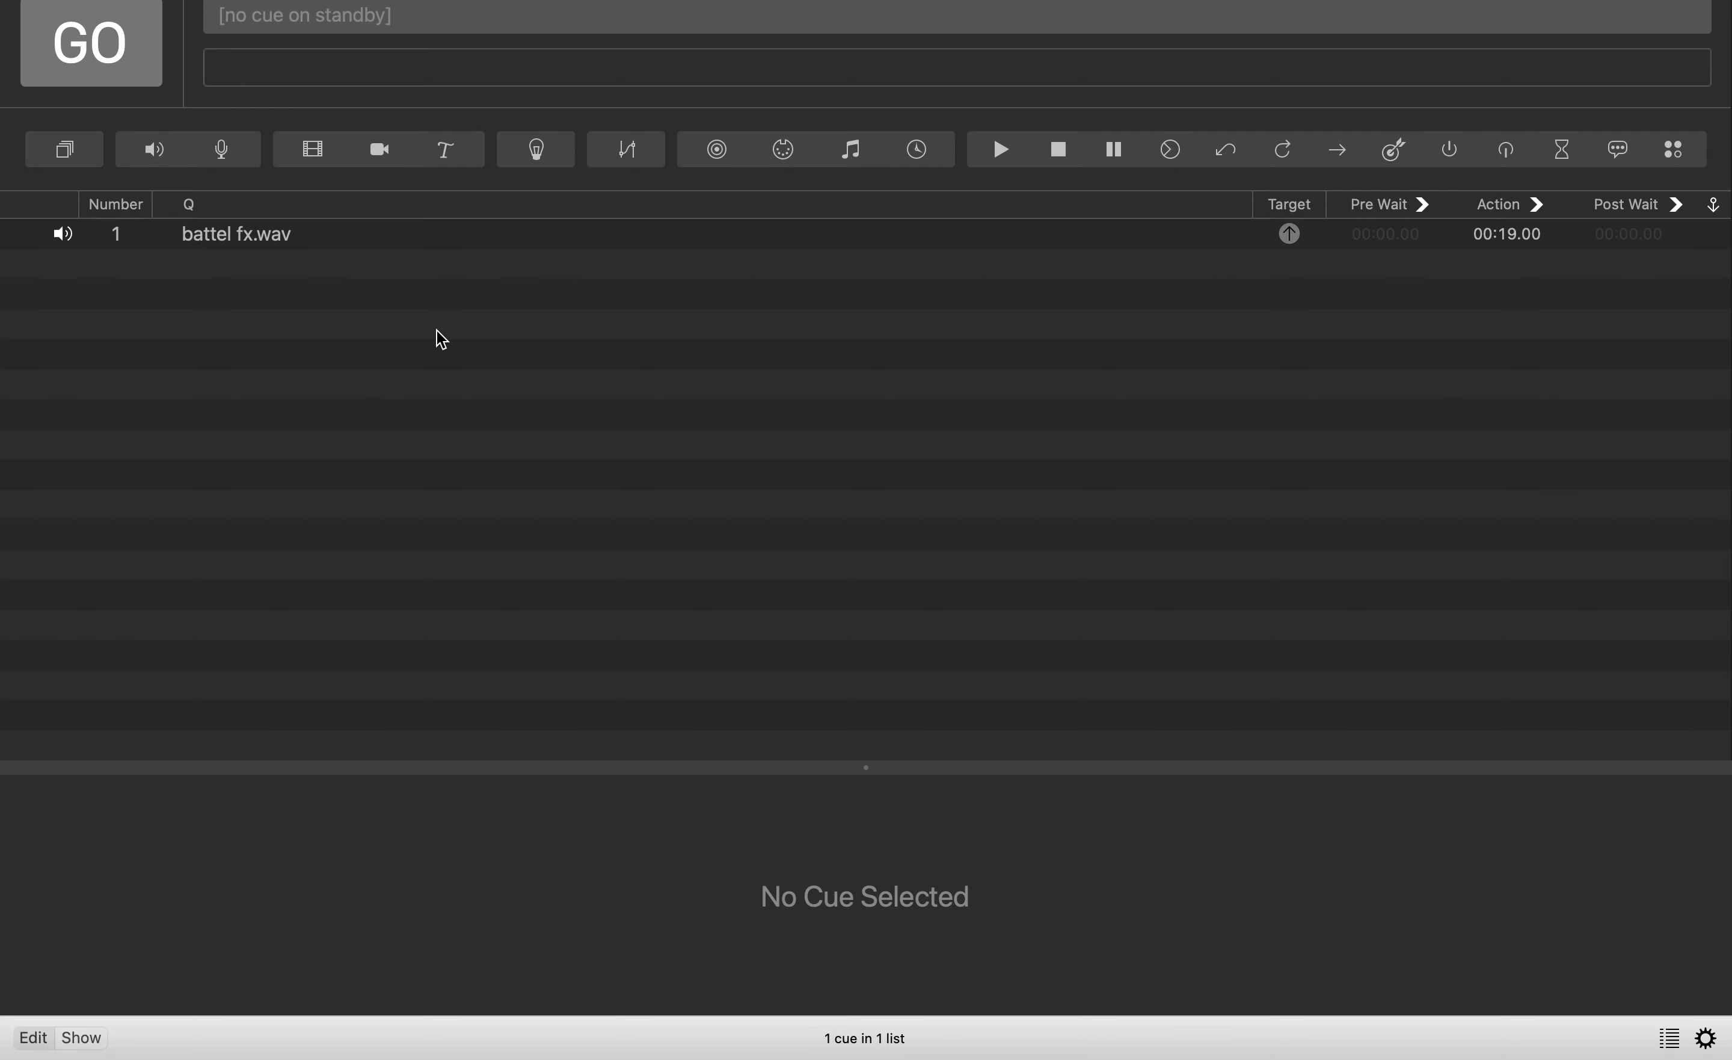
Set the battel fx.wav cue's pre-wait to 5 seconds and run the cue to test the delay.
left_click(333, 236)
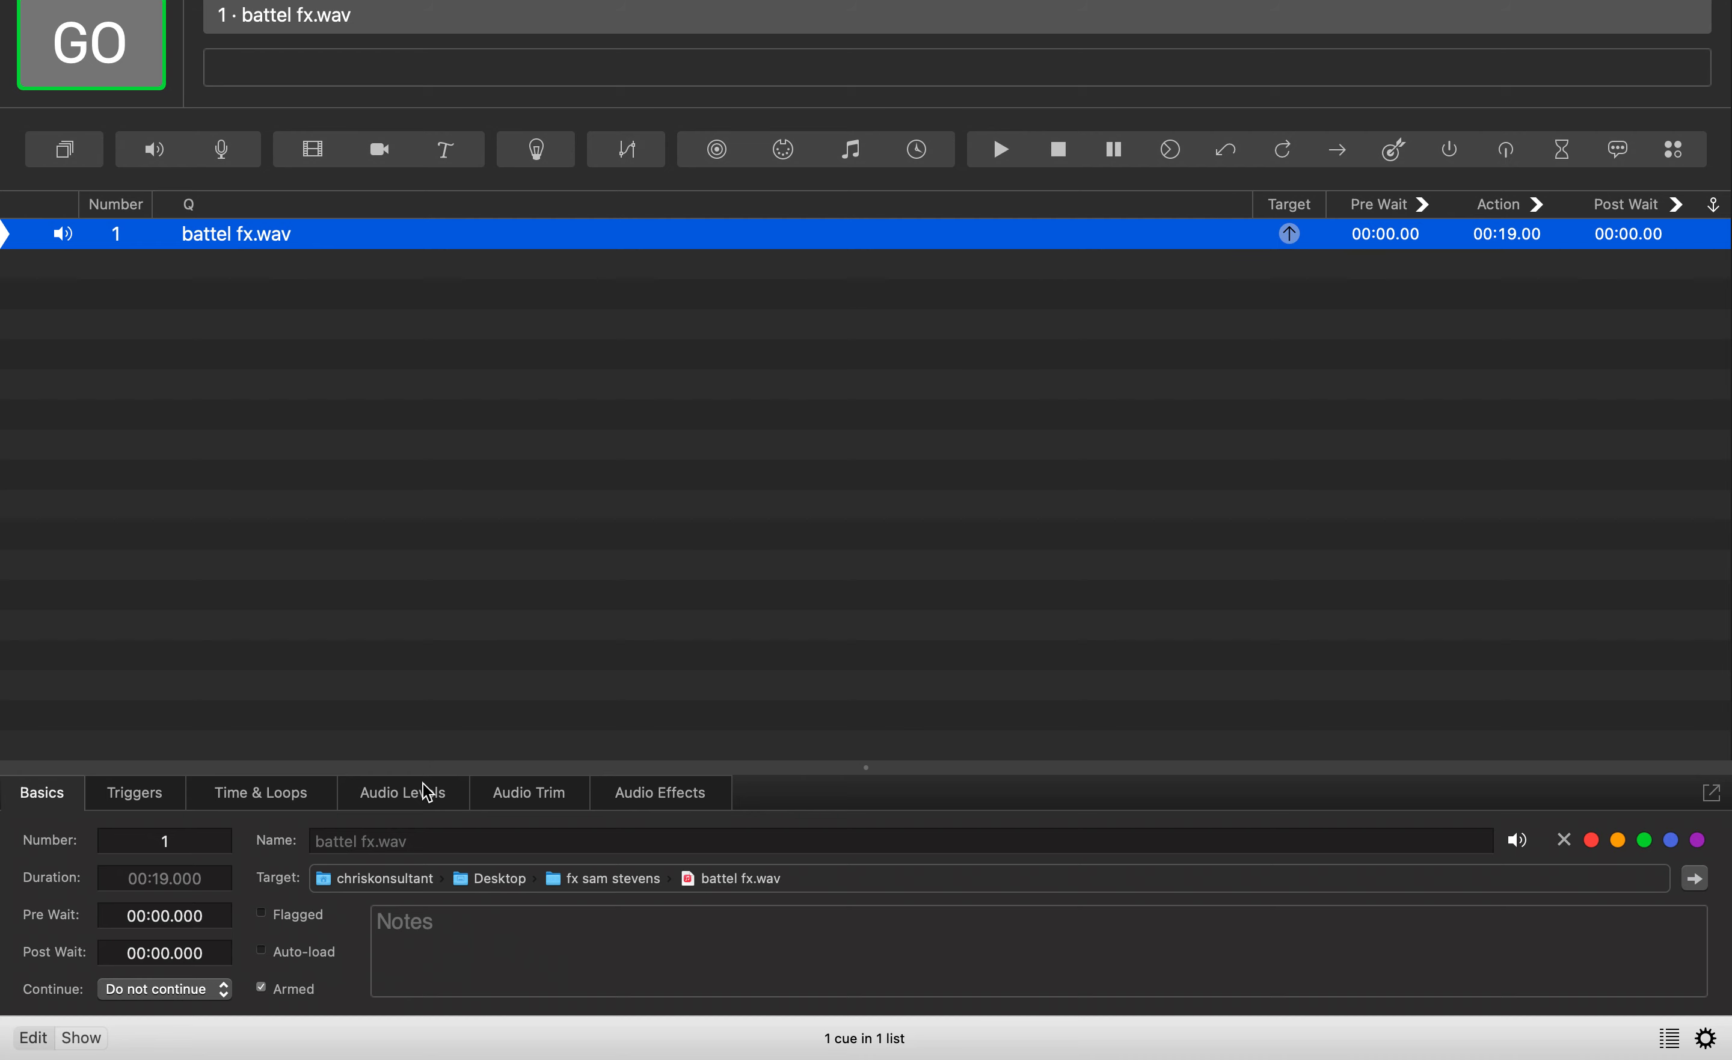
left_click(171, 917)
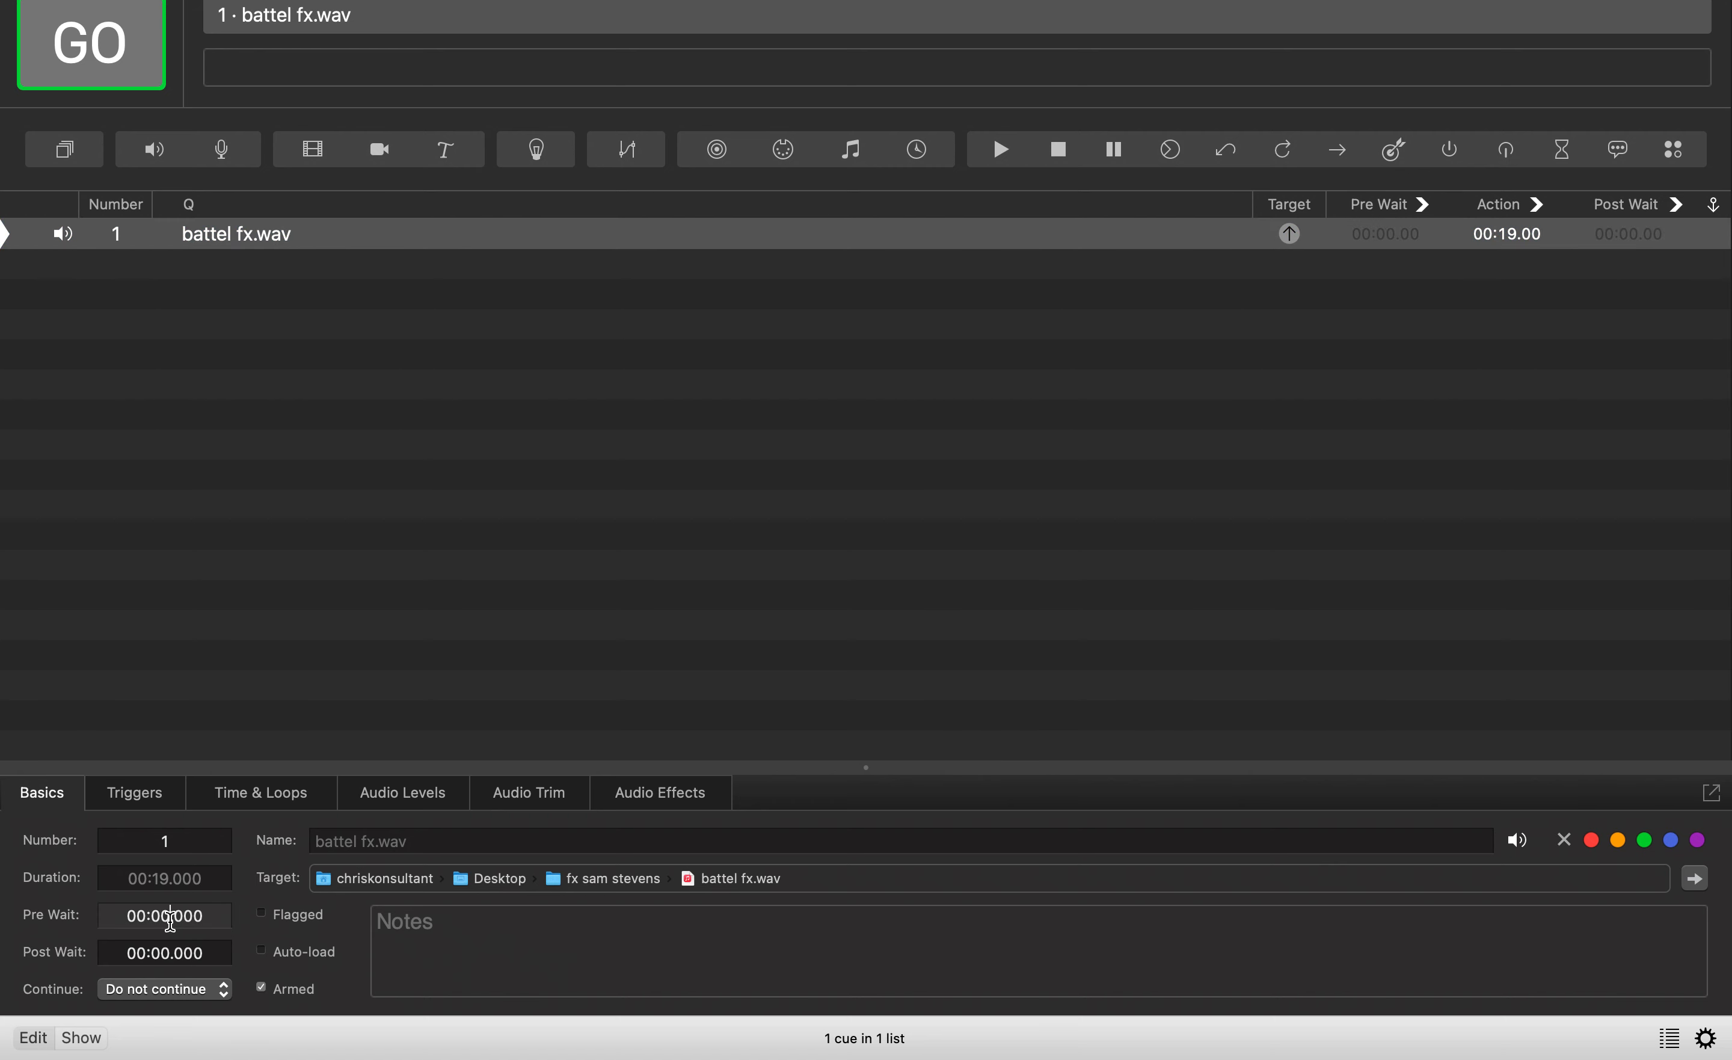
key("BackSpace")
type("5")
key("Return")
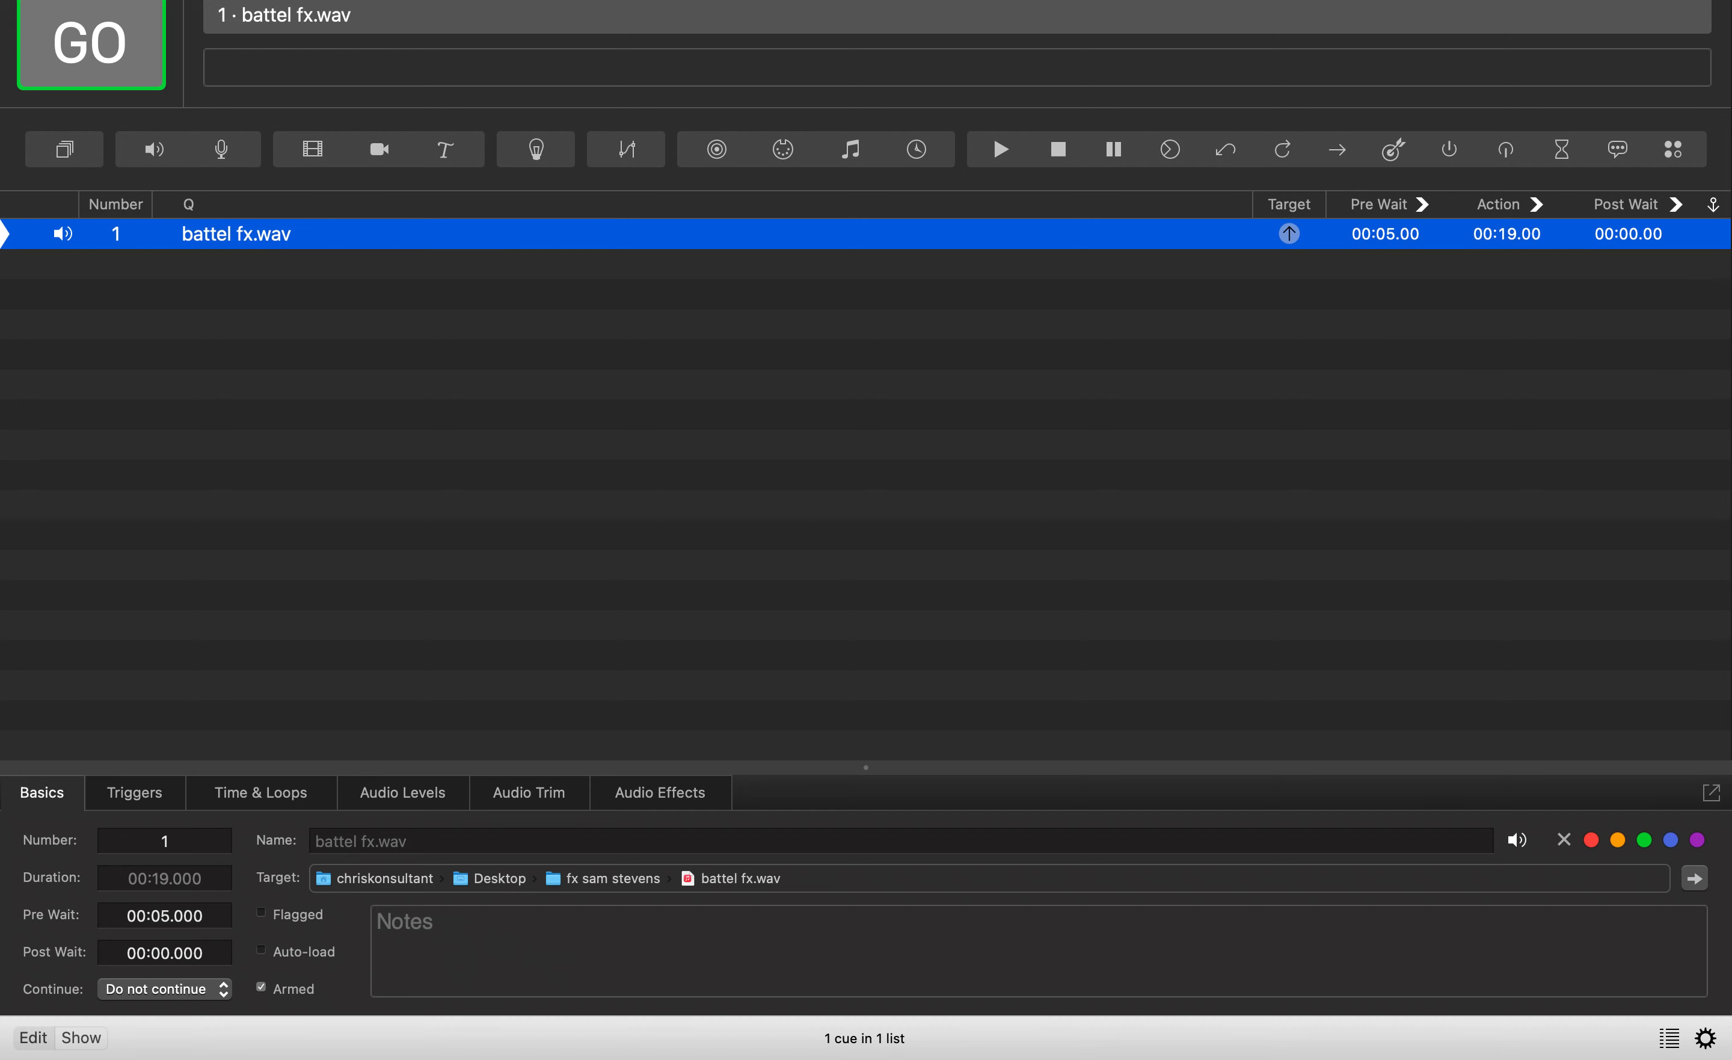
key("space")
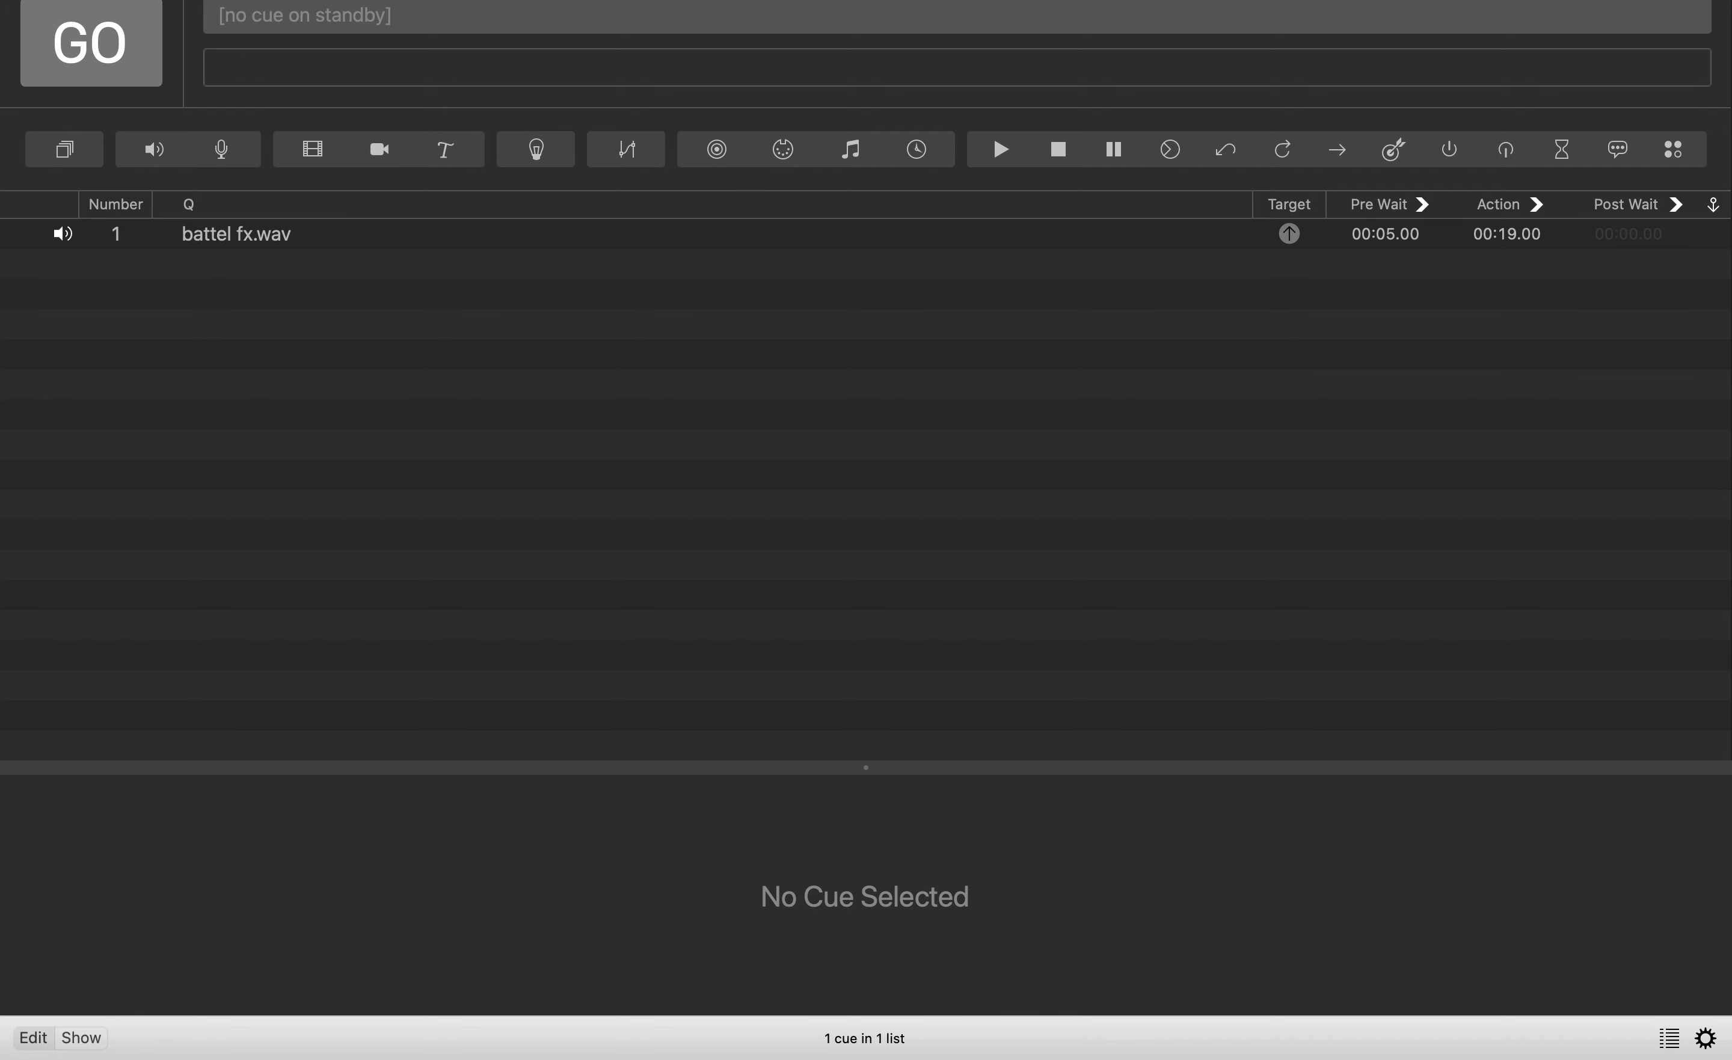
Add a second audio cue after battel fx.wav and assign birds fx.wav as its target file.
left_click(302, 245)
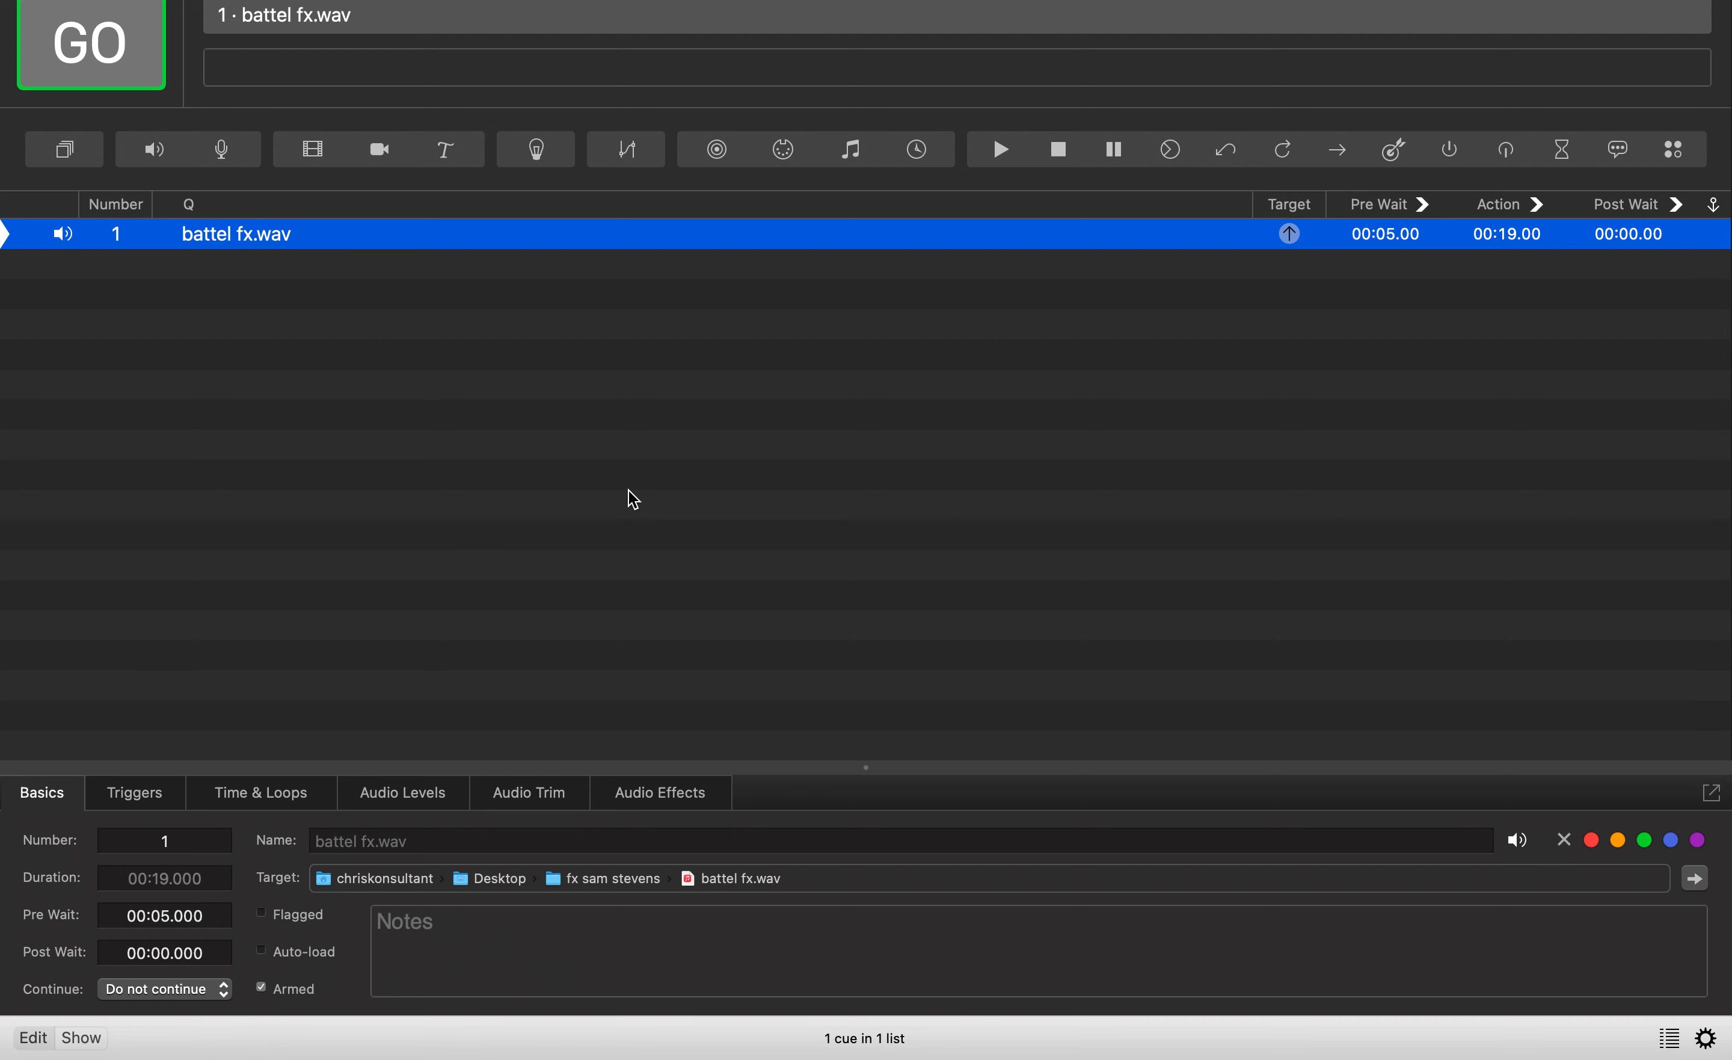
left_click(155, 150)
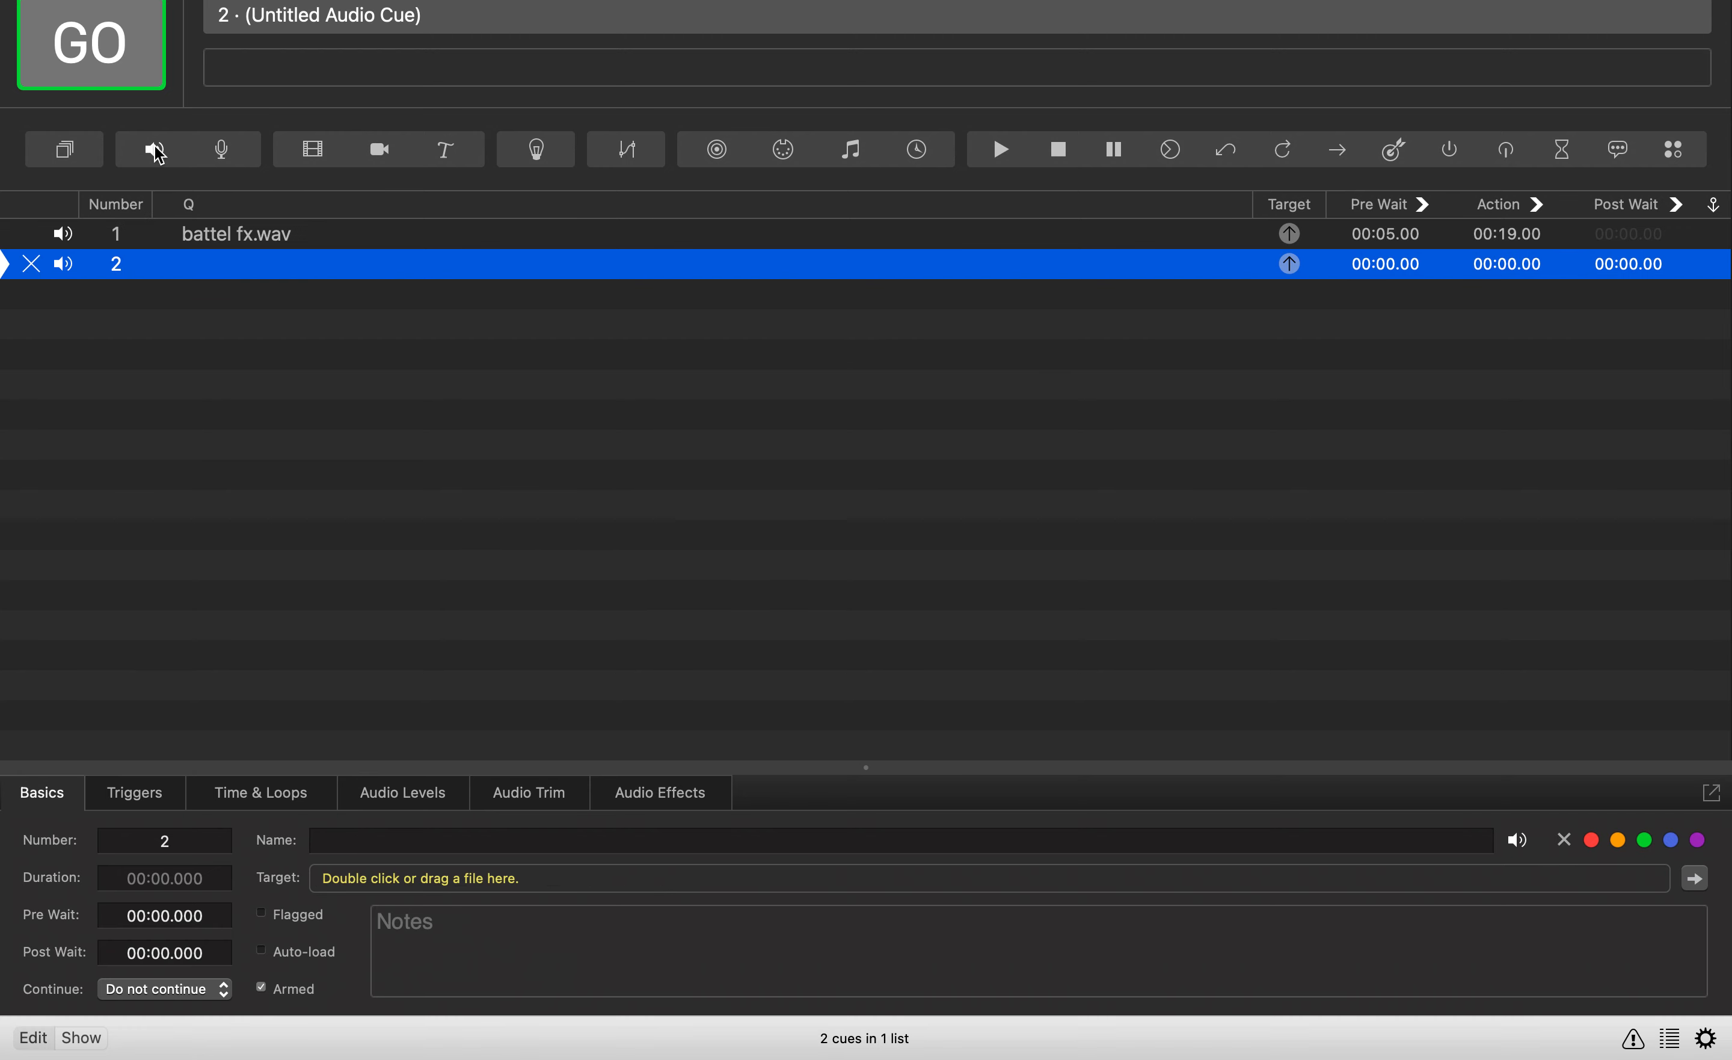
left_click(1293, 262)
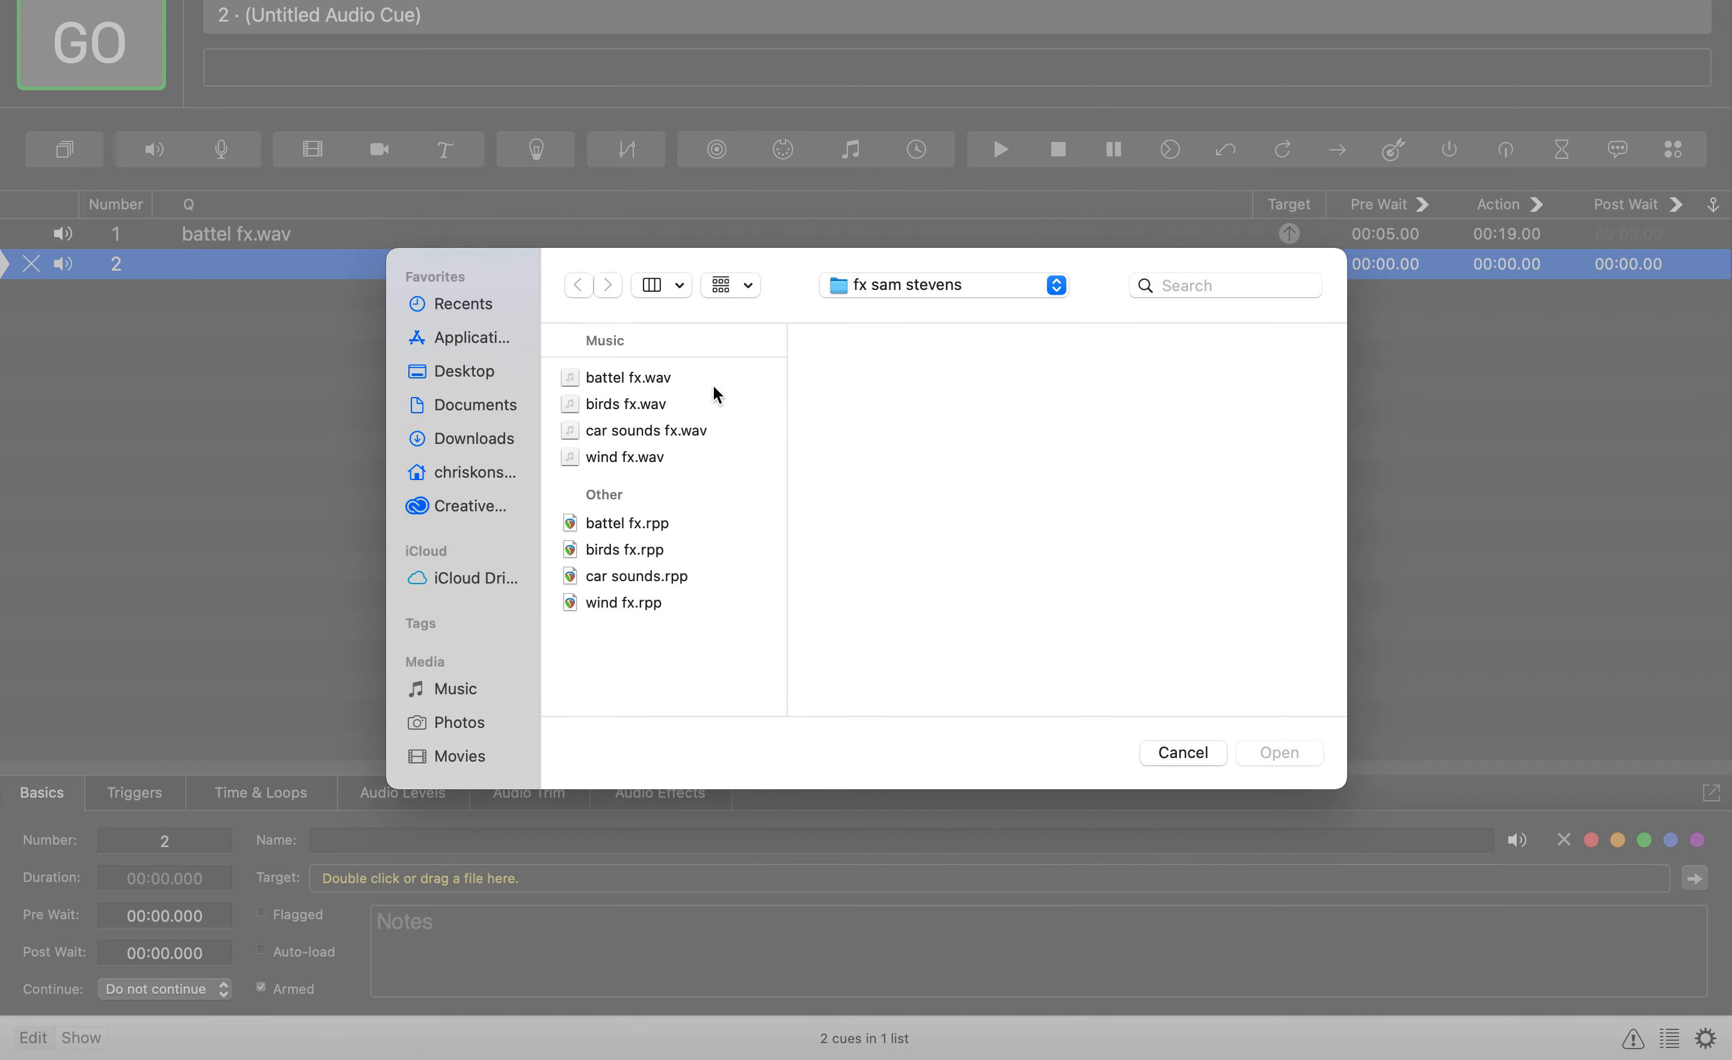
left_click(639, 414)
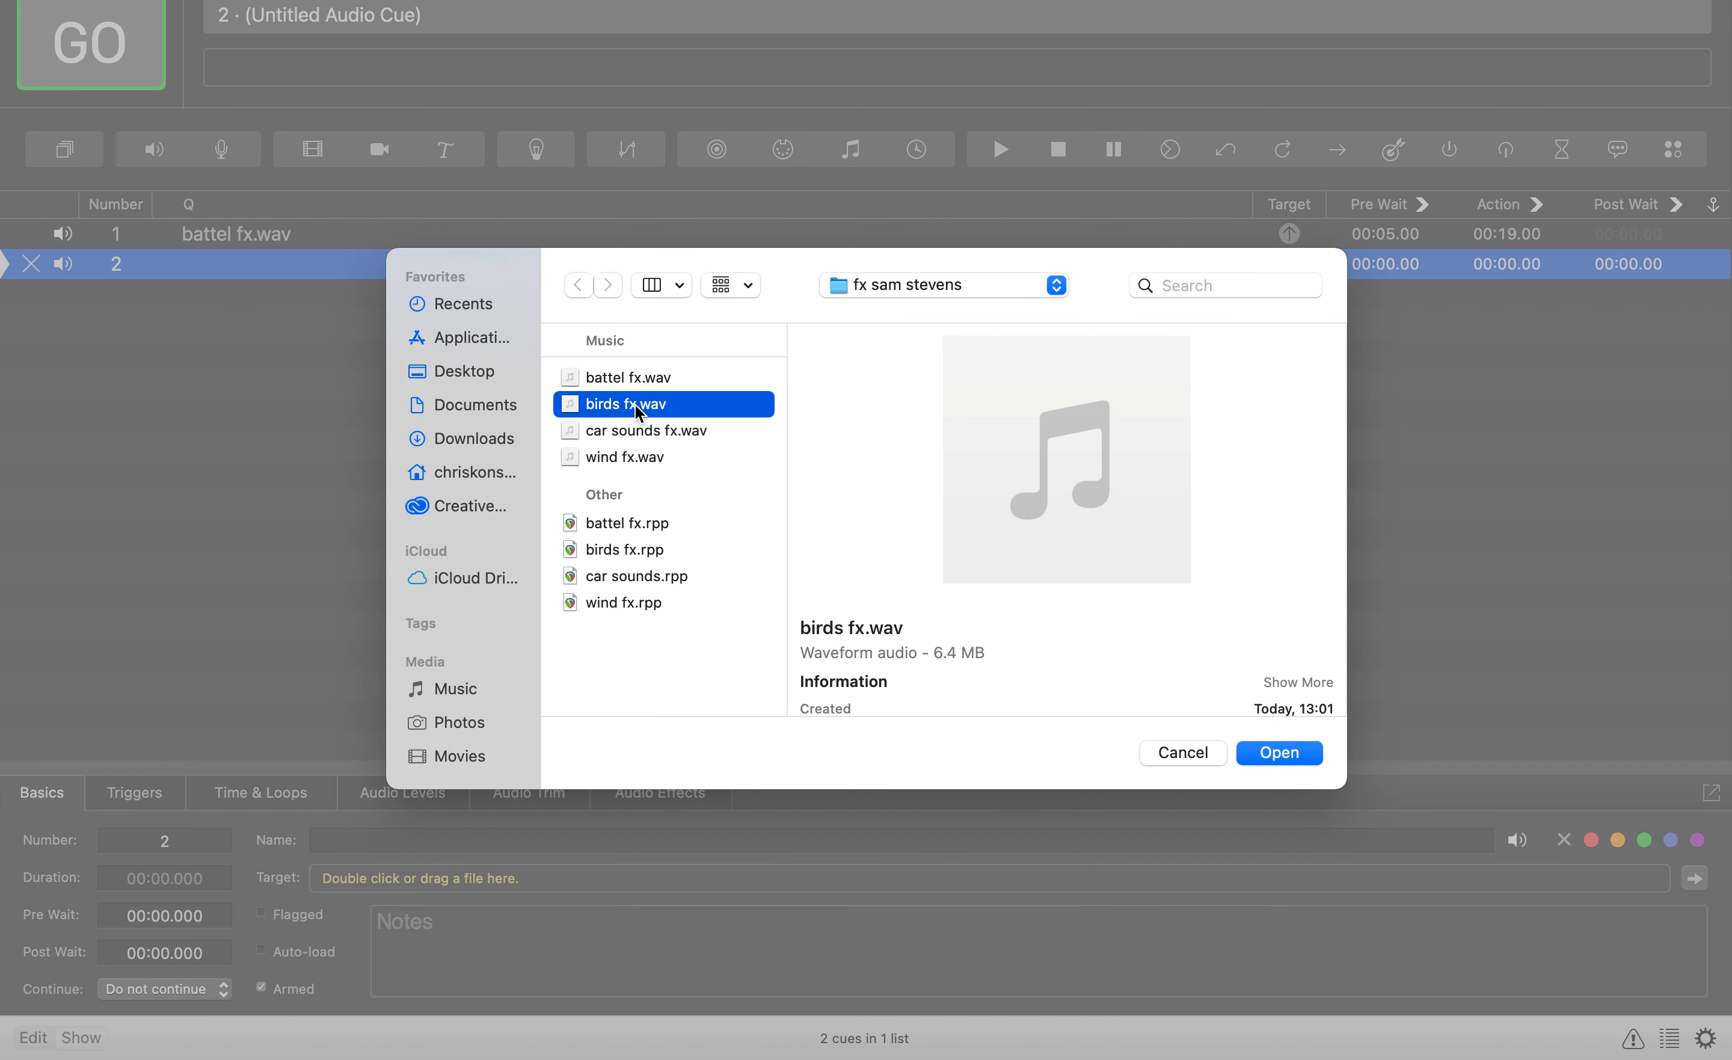
left_click(1264, 758)
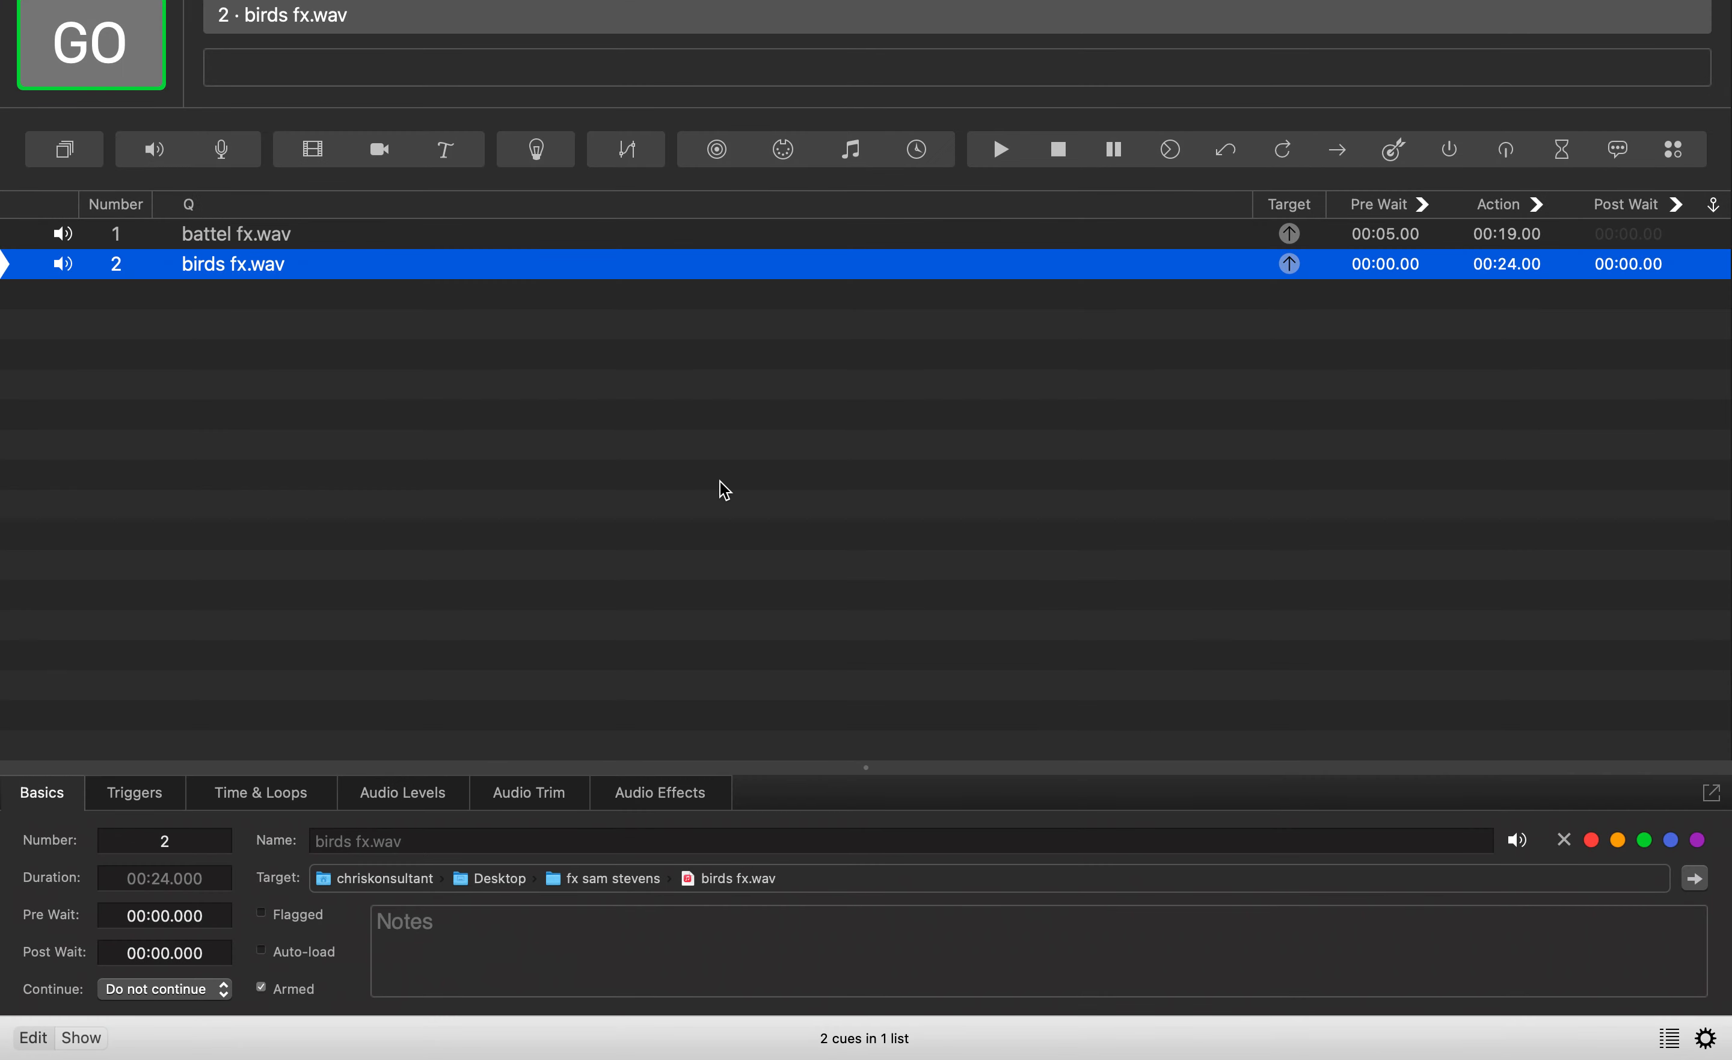
Play the birds fx.wav cue, raising the system volume while it runs, and stop the playback.
key("space")
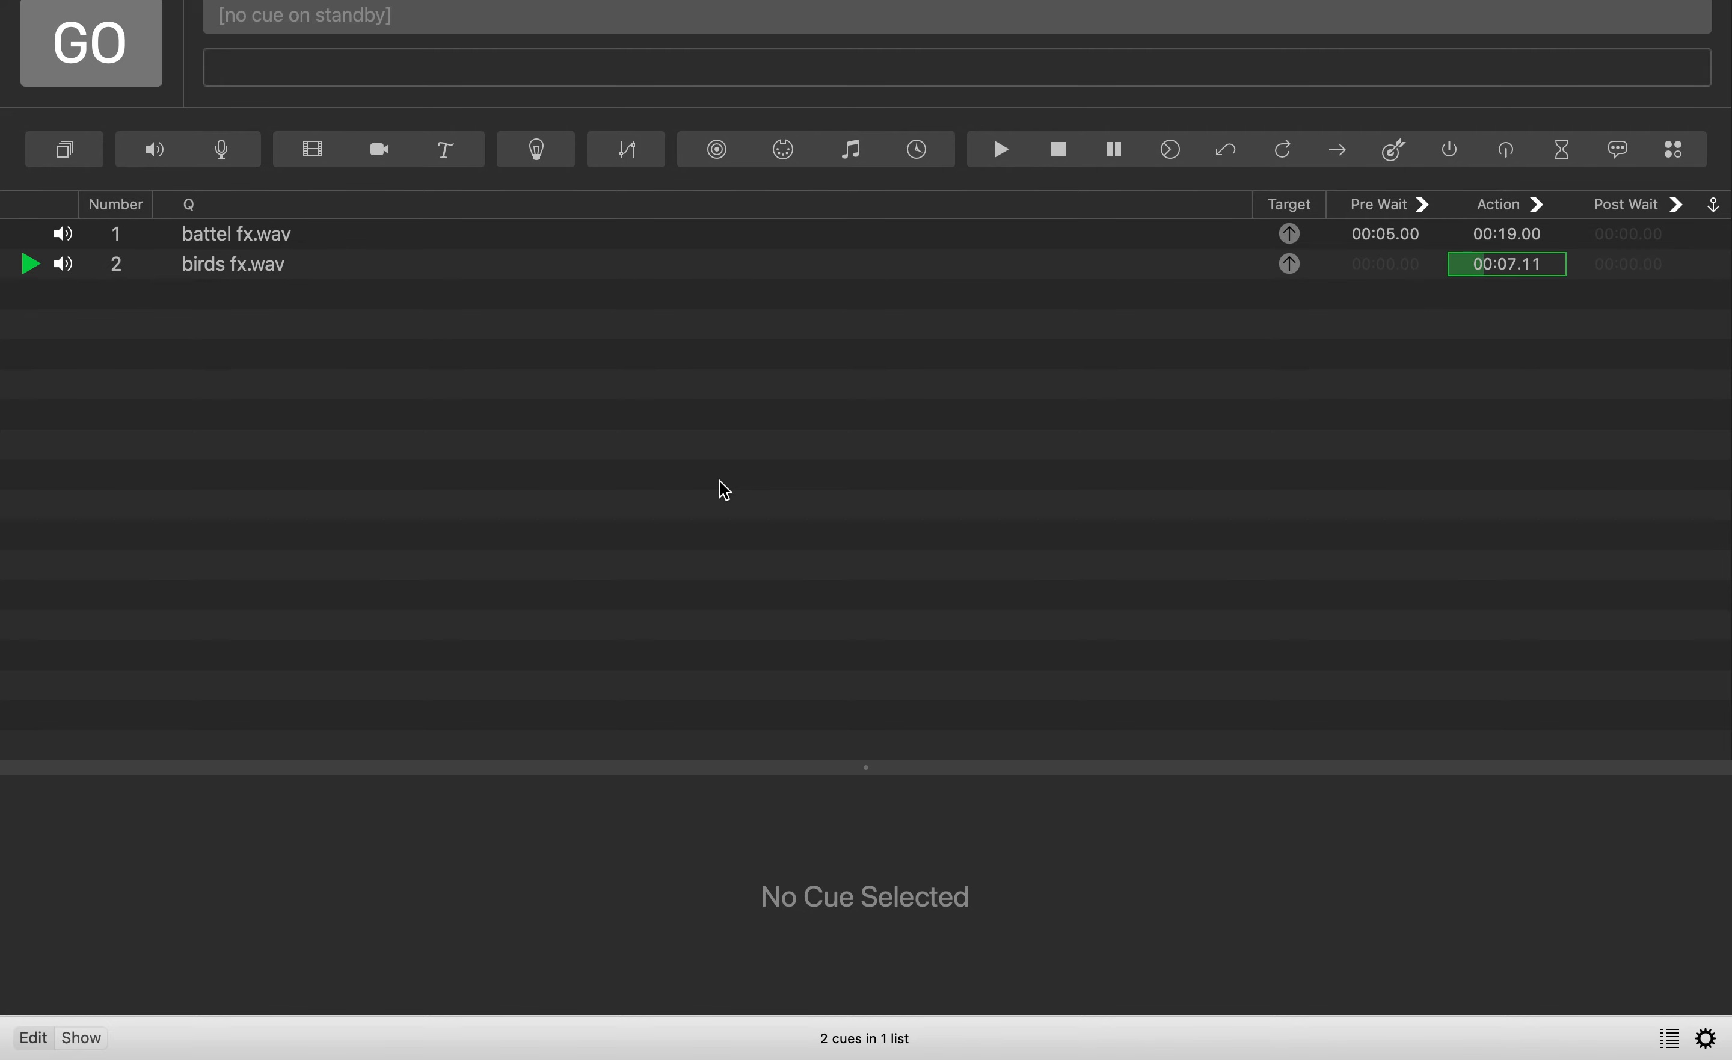
key("XF86AudioRaiseVolume")
key("XF86AudioRaiseVolume")
key("XF86AudioRaiseVolume")
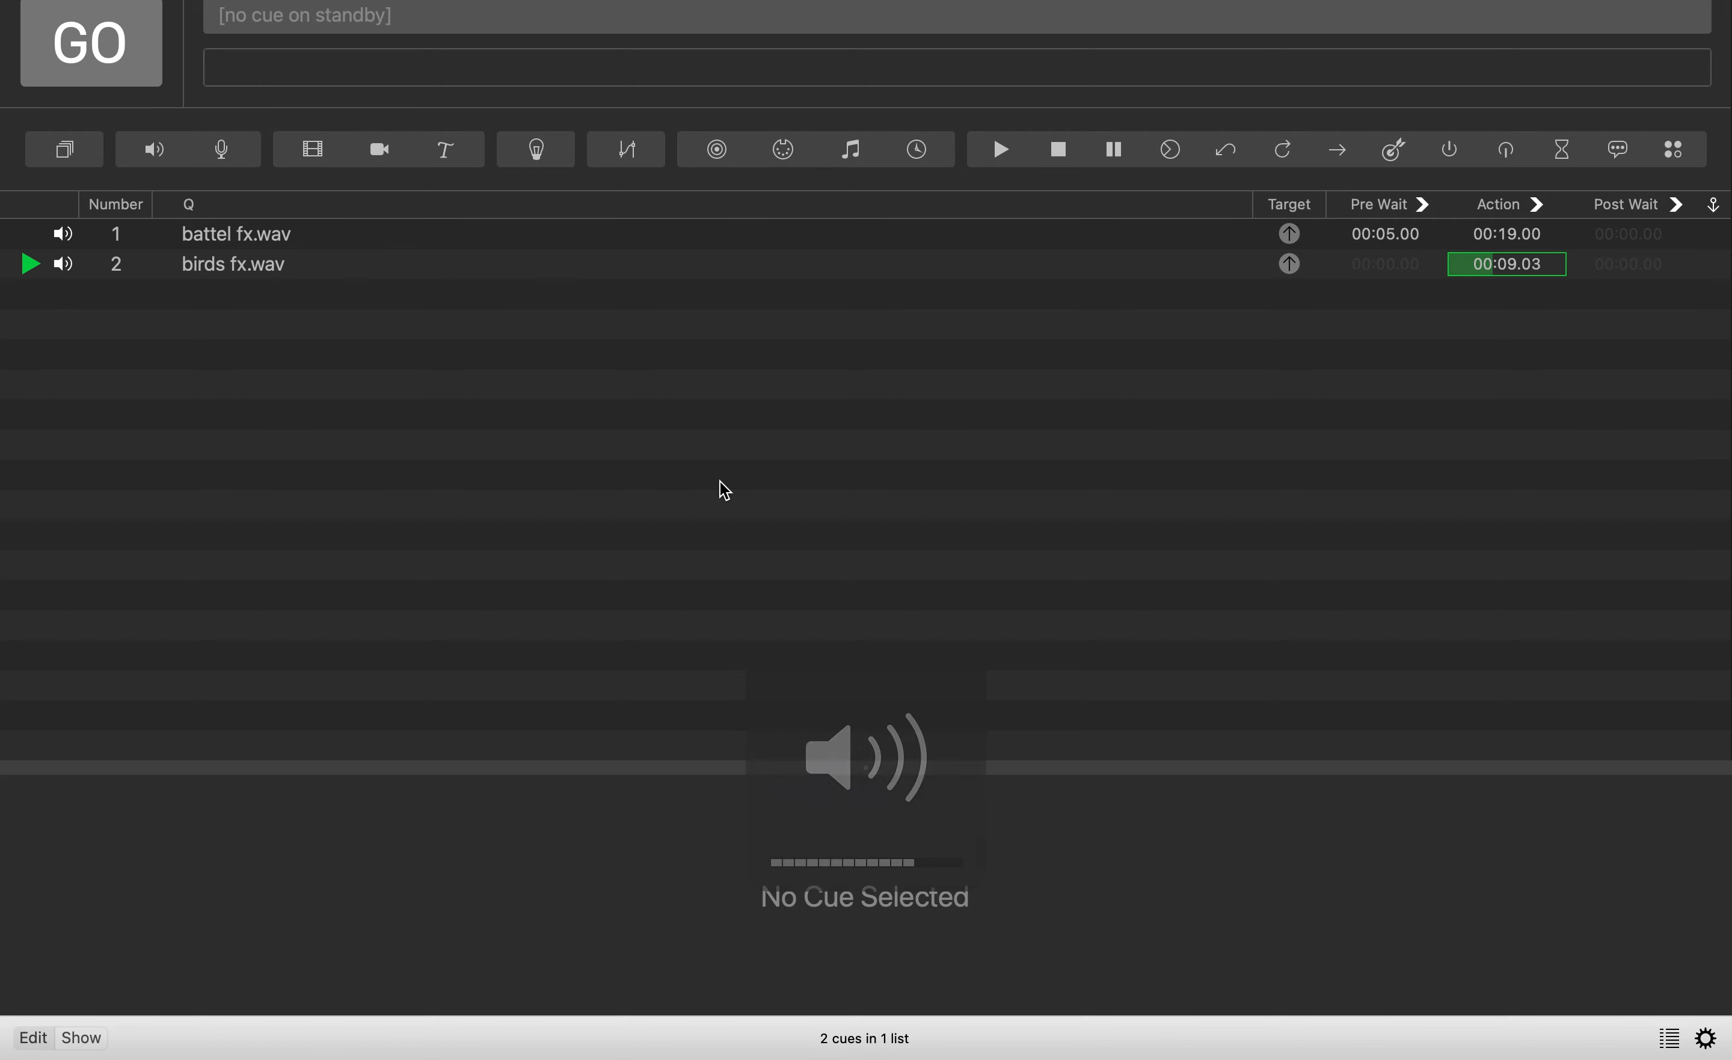
key("Escape")
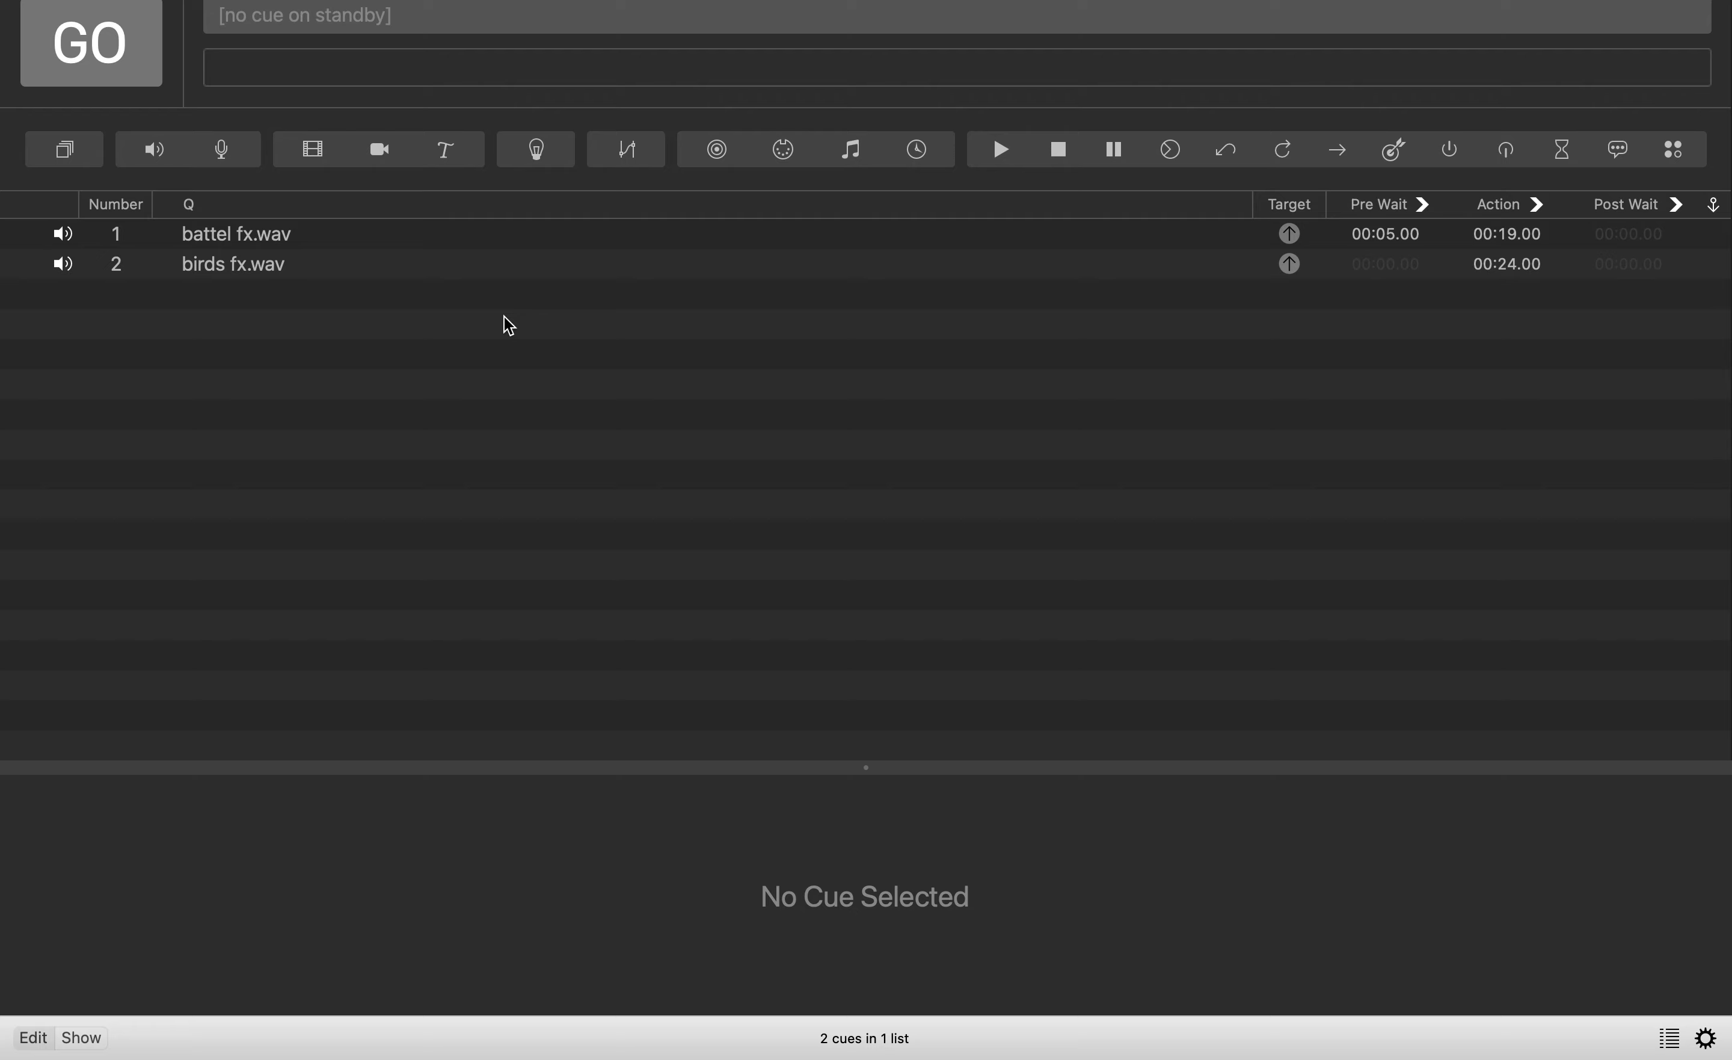
Run the battel fx.wav cue from the cue list.
left_click(450, 238)
key("space")
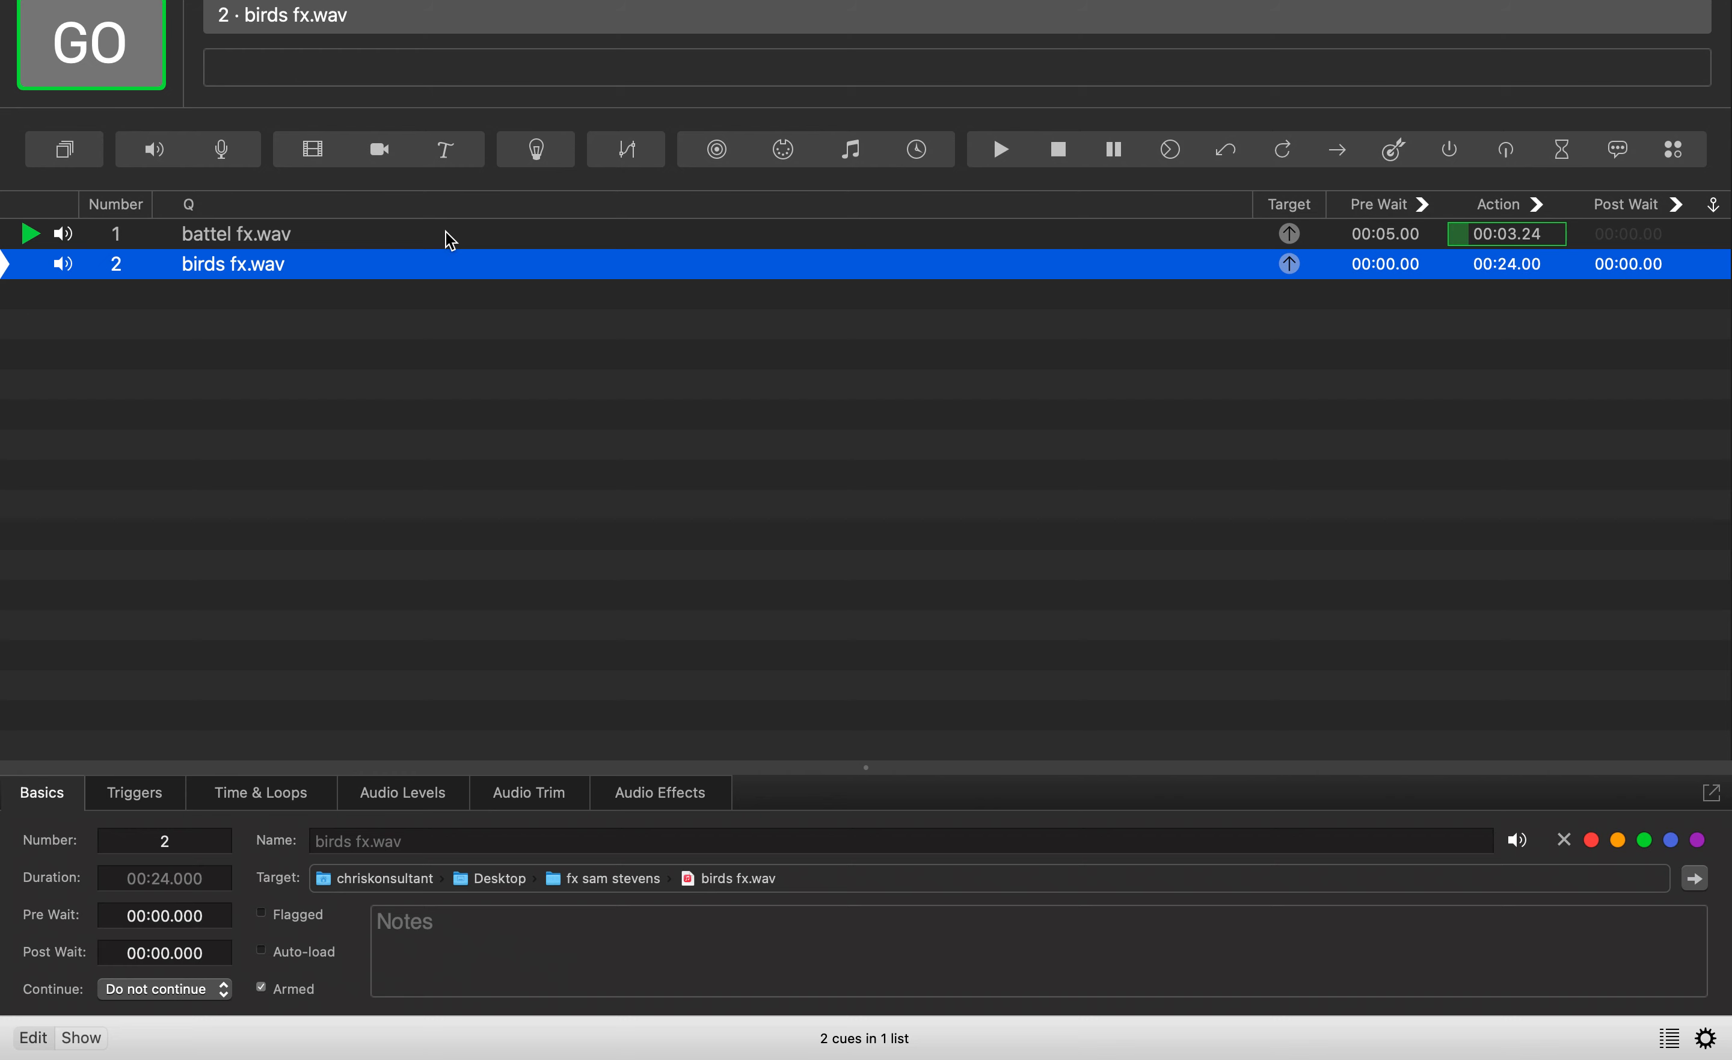
Stop the playback and set the end time of the battel fx.wav cue to 5 seconds.
key("Escape")
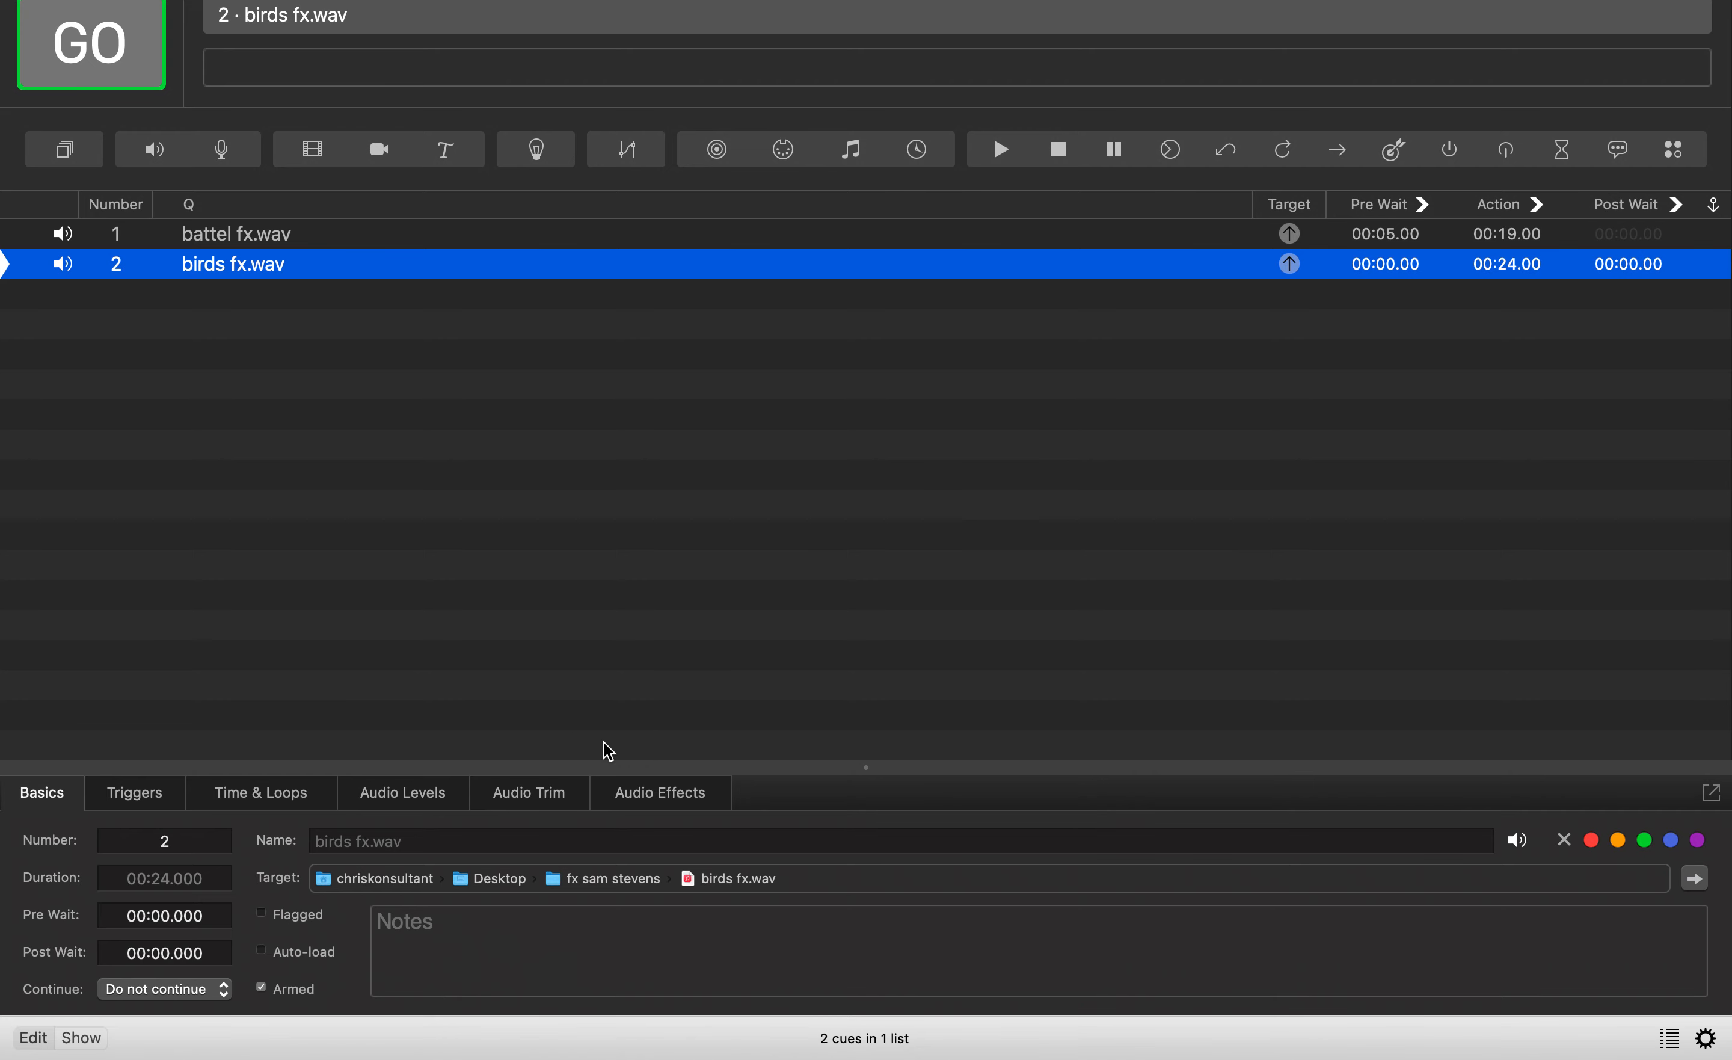
left_click(295, 239)
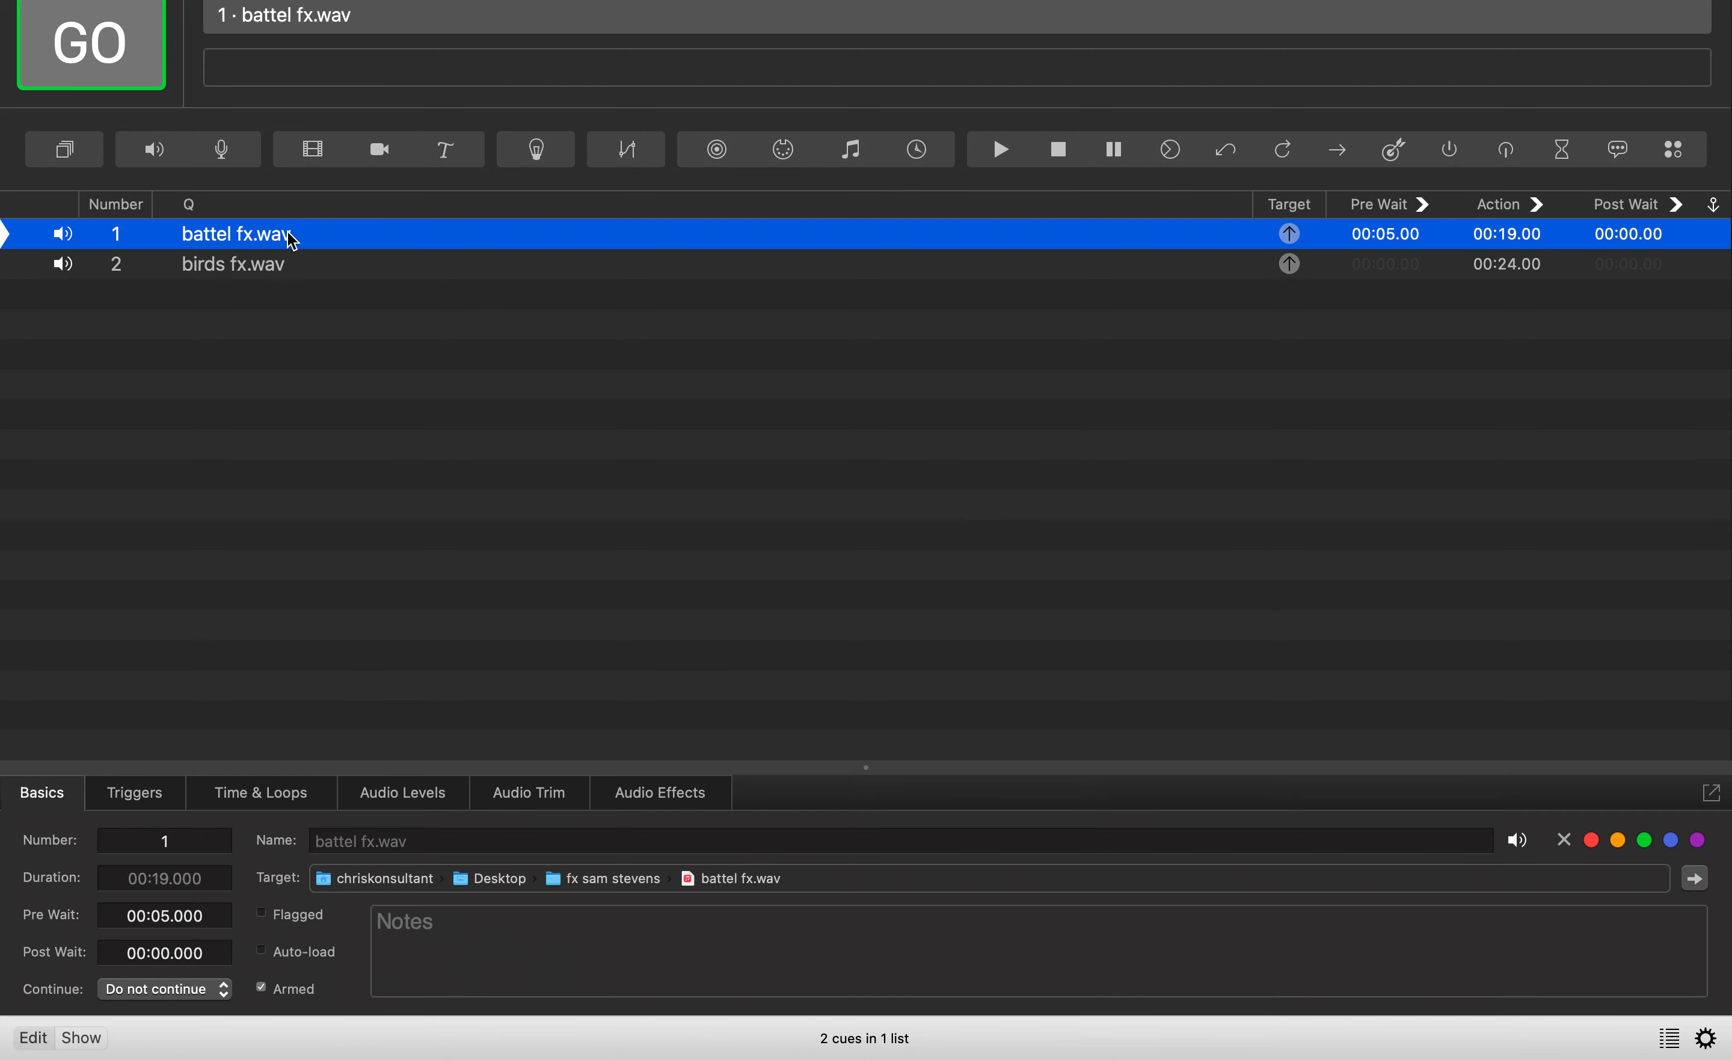
left_click(298, 802)
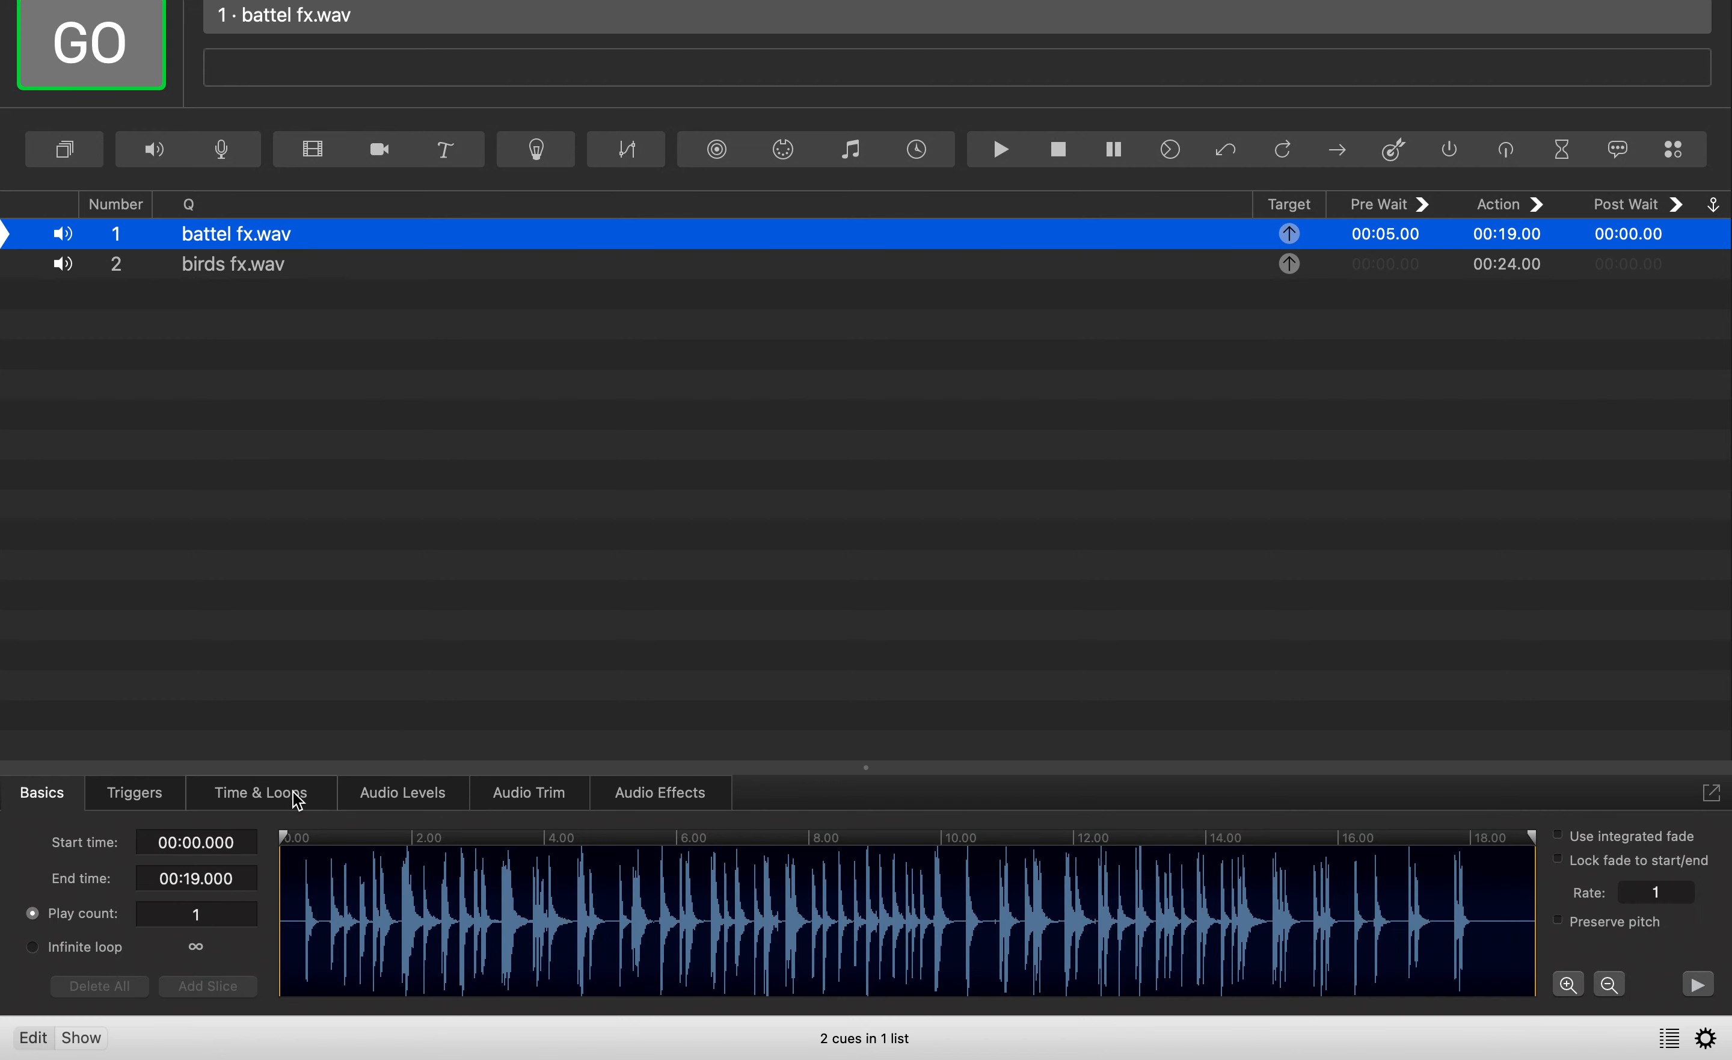
left_click(187, 882)
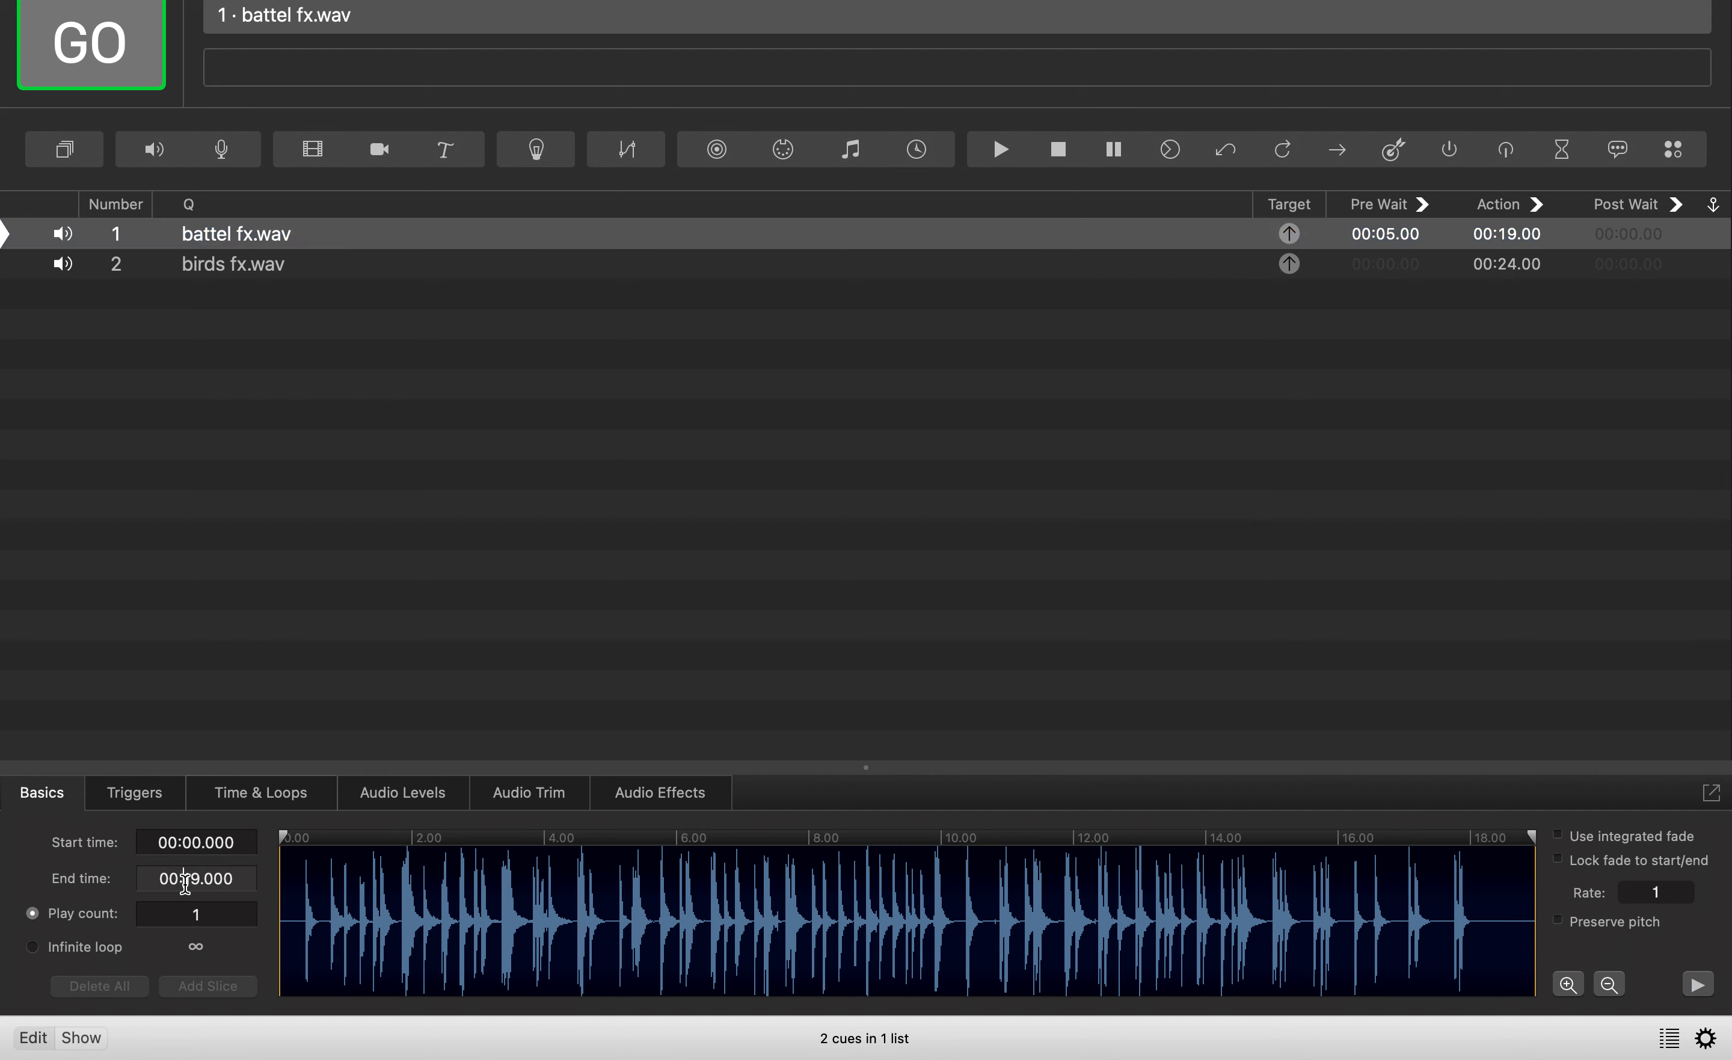
left_click(203, 880)
key("BackSpace")
key("BackSpace")
type("5")
key("Return")
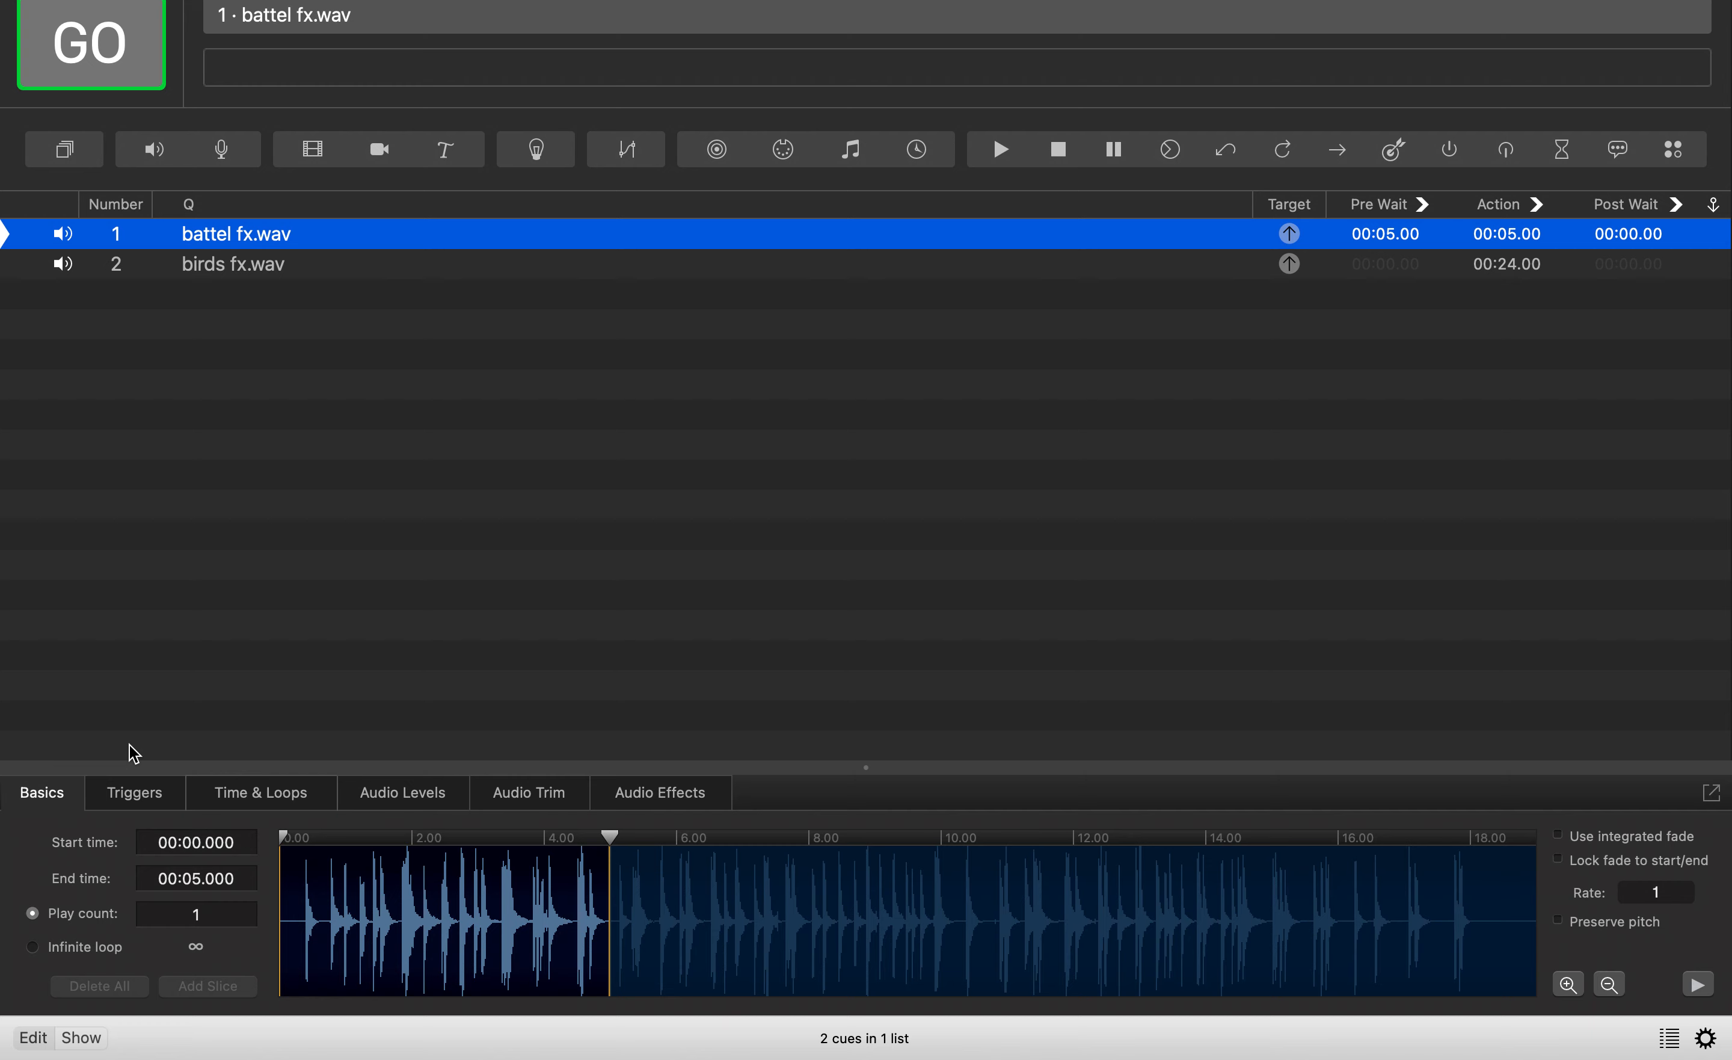
Reset the battel fx.wav cue's pre-wait to 0 seconds.
left_click(114, 798)
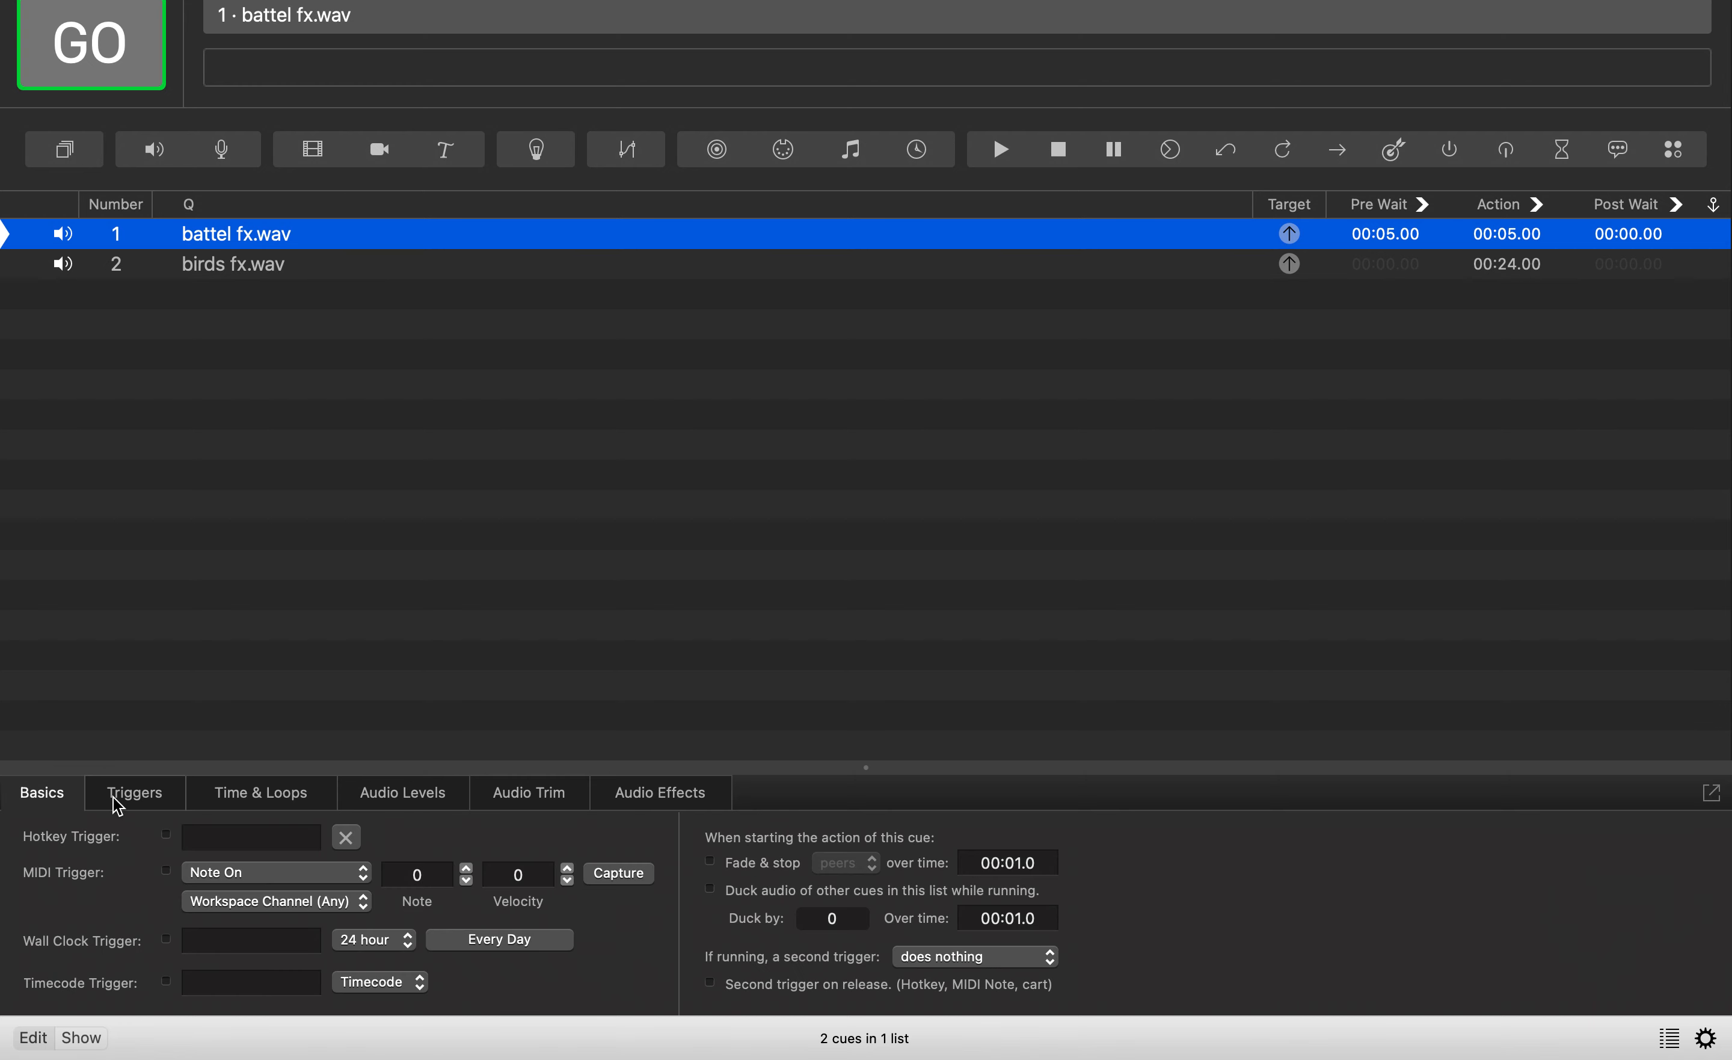
left_click(69, 799)
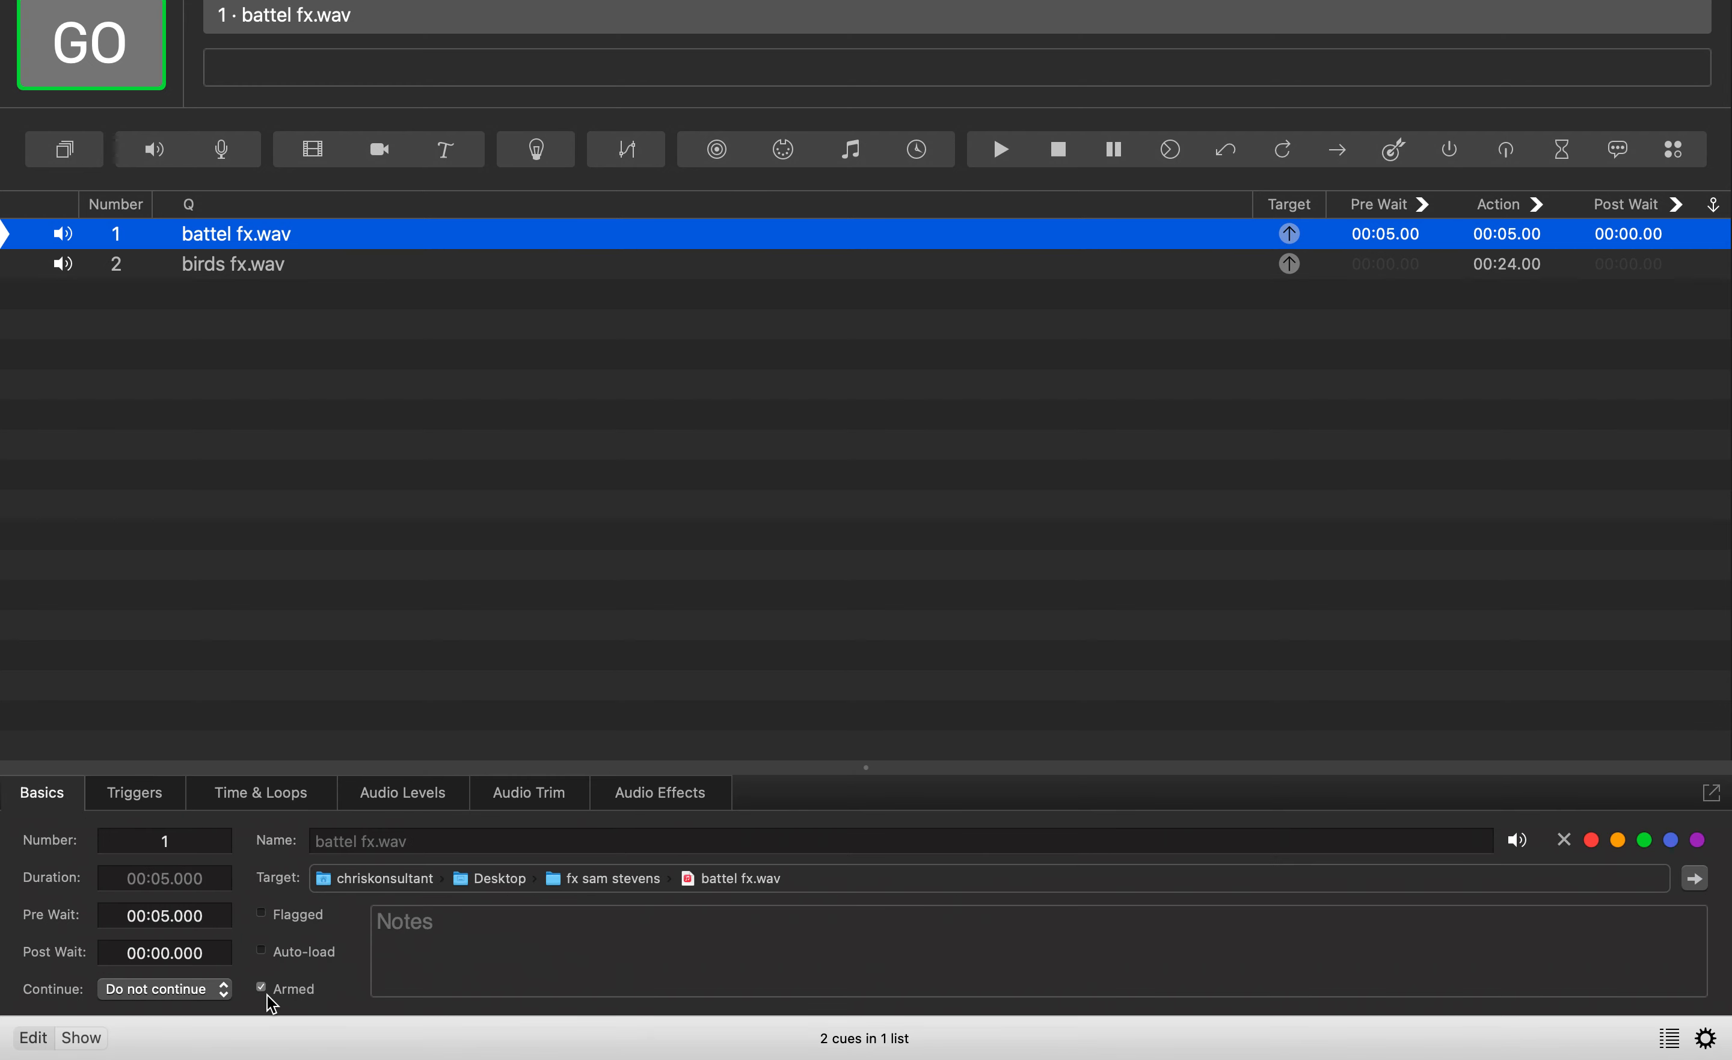
left_click(172, 918)
key("BackSpace")
type("0")
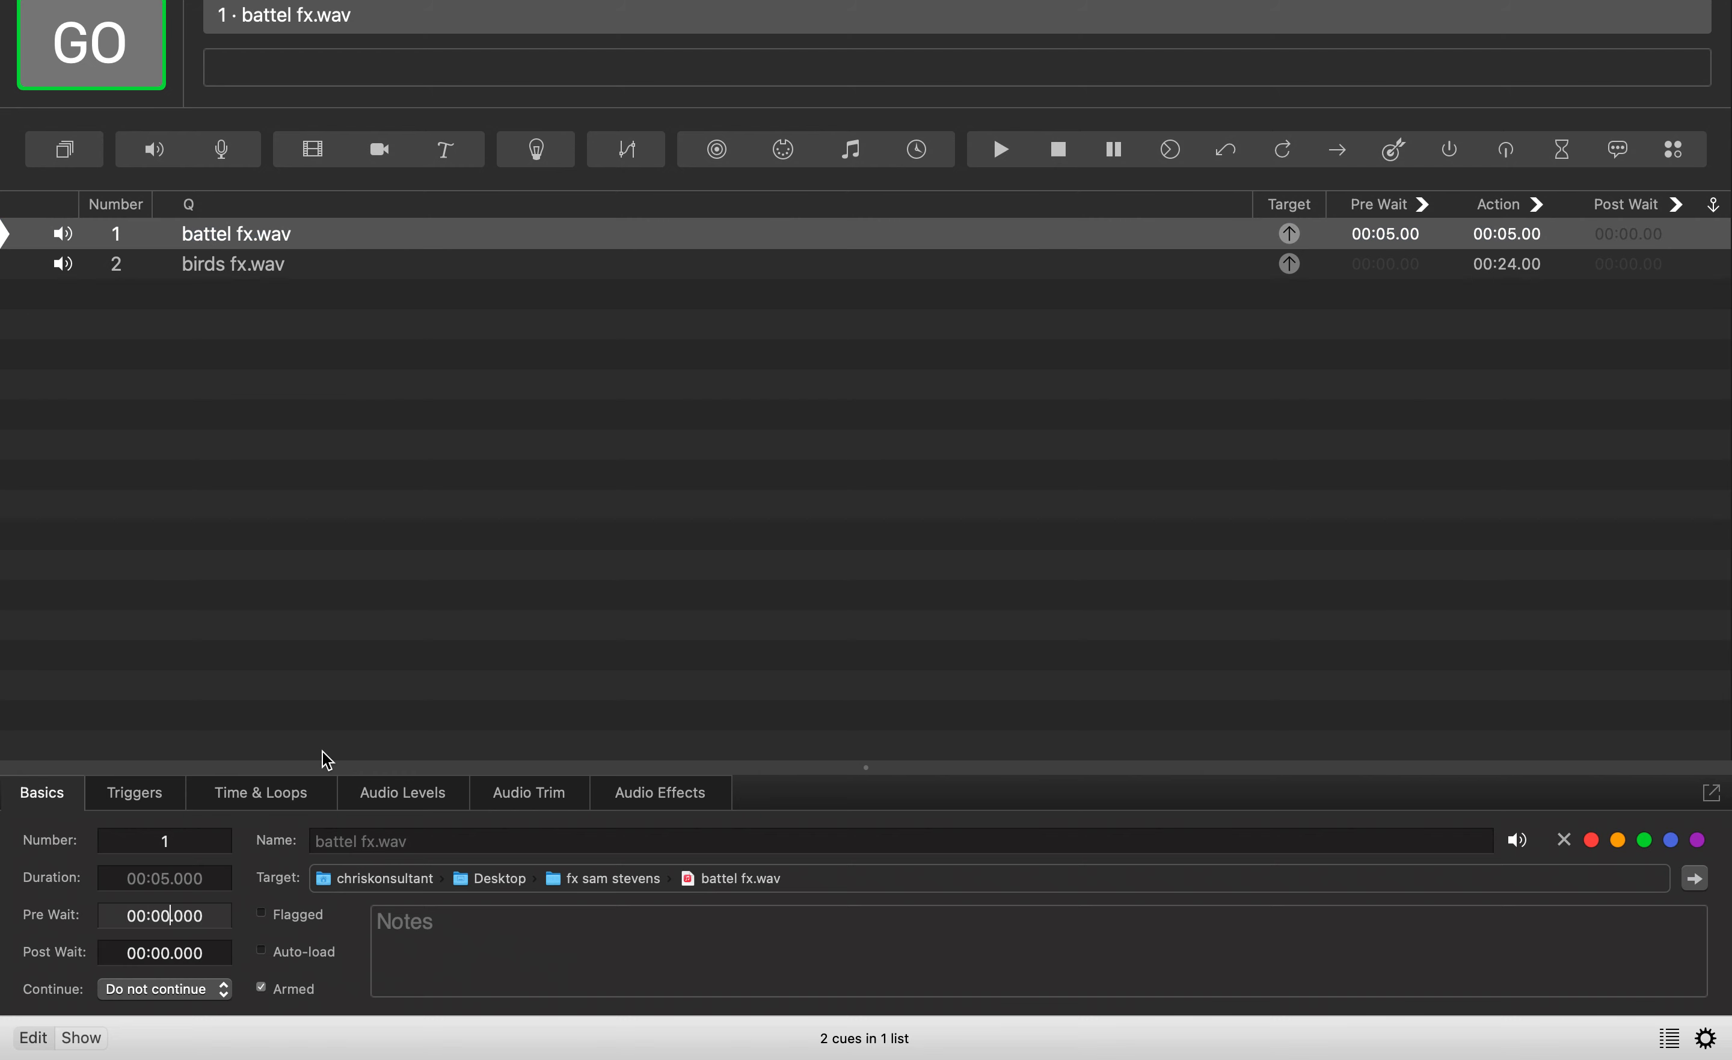
left_click(383, 243)
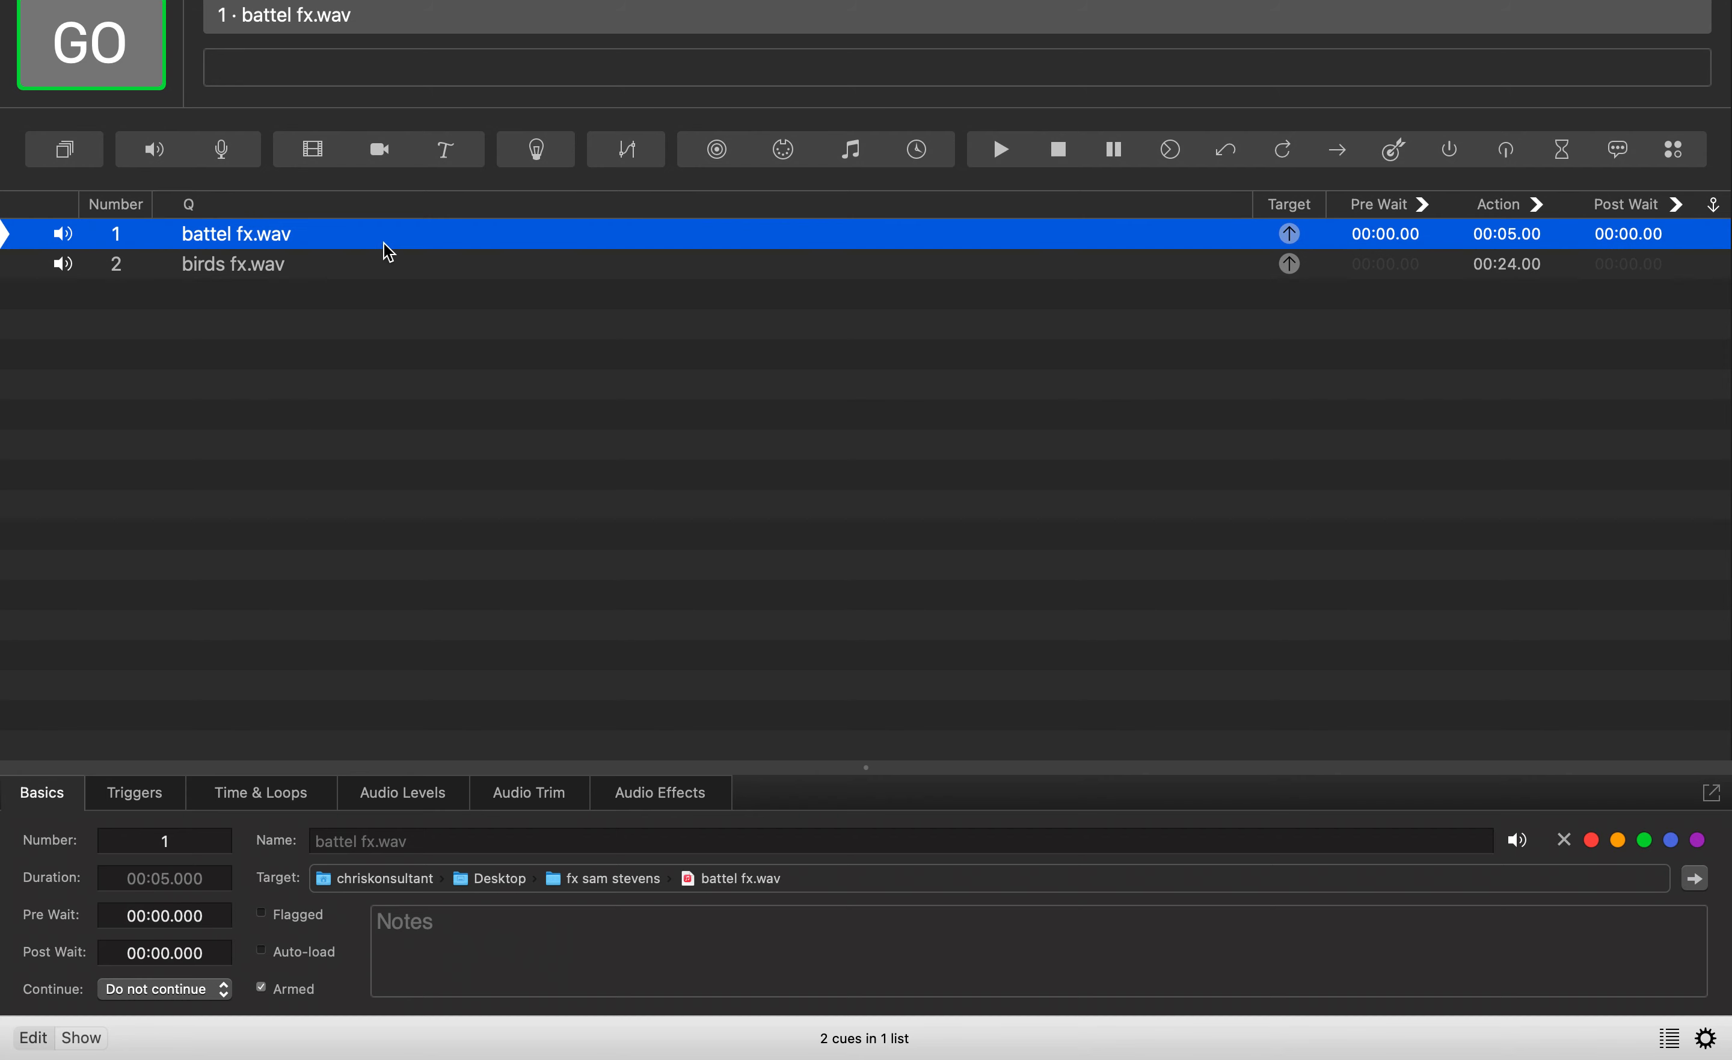
Play the battel fx.wav and birds fx.wav cues one after the other, and stop the playback.
key("space")
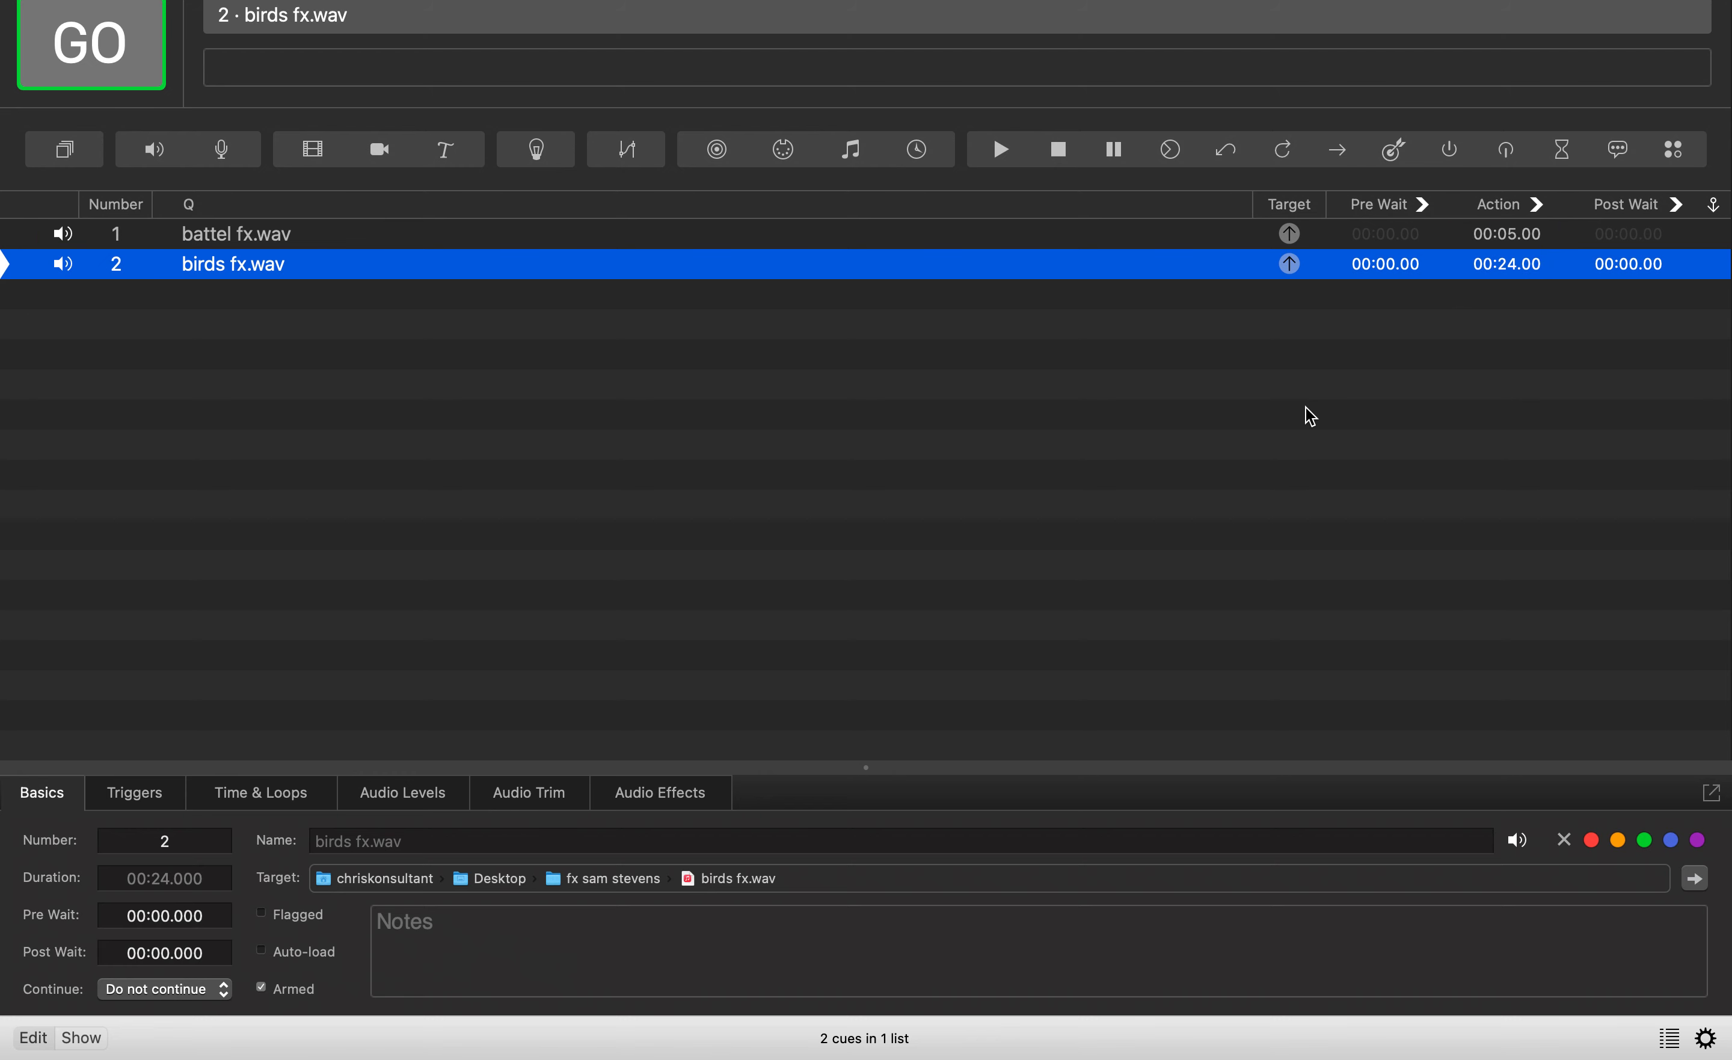
key("space")
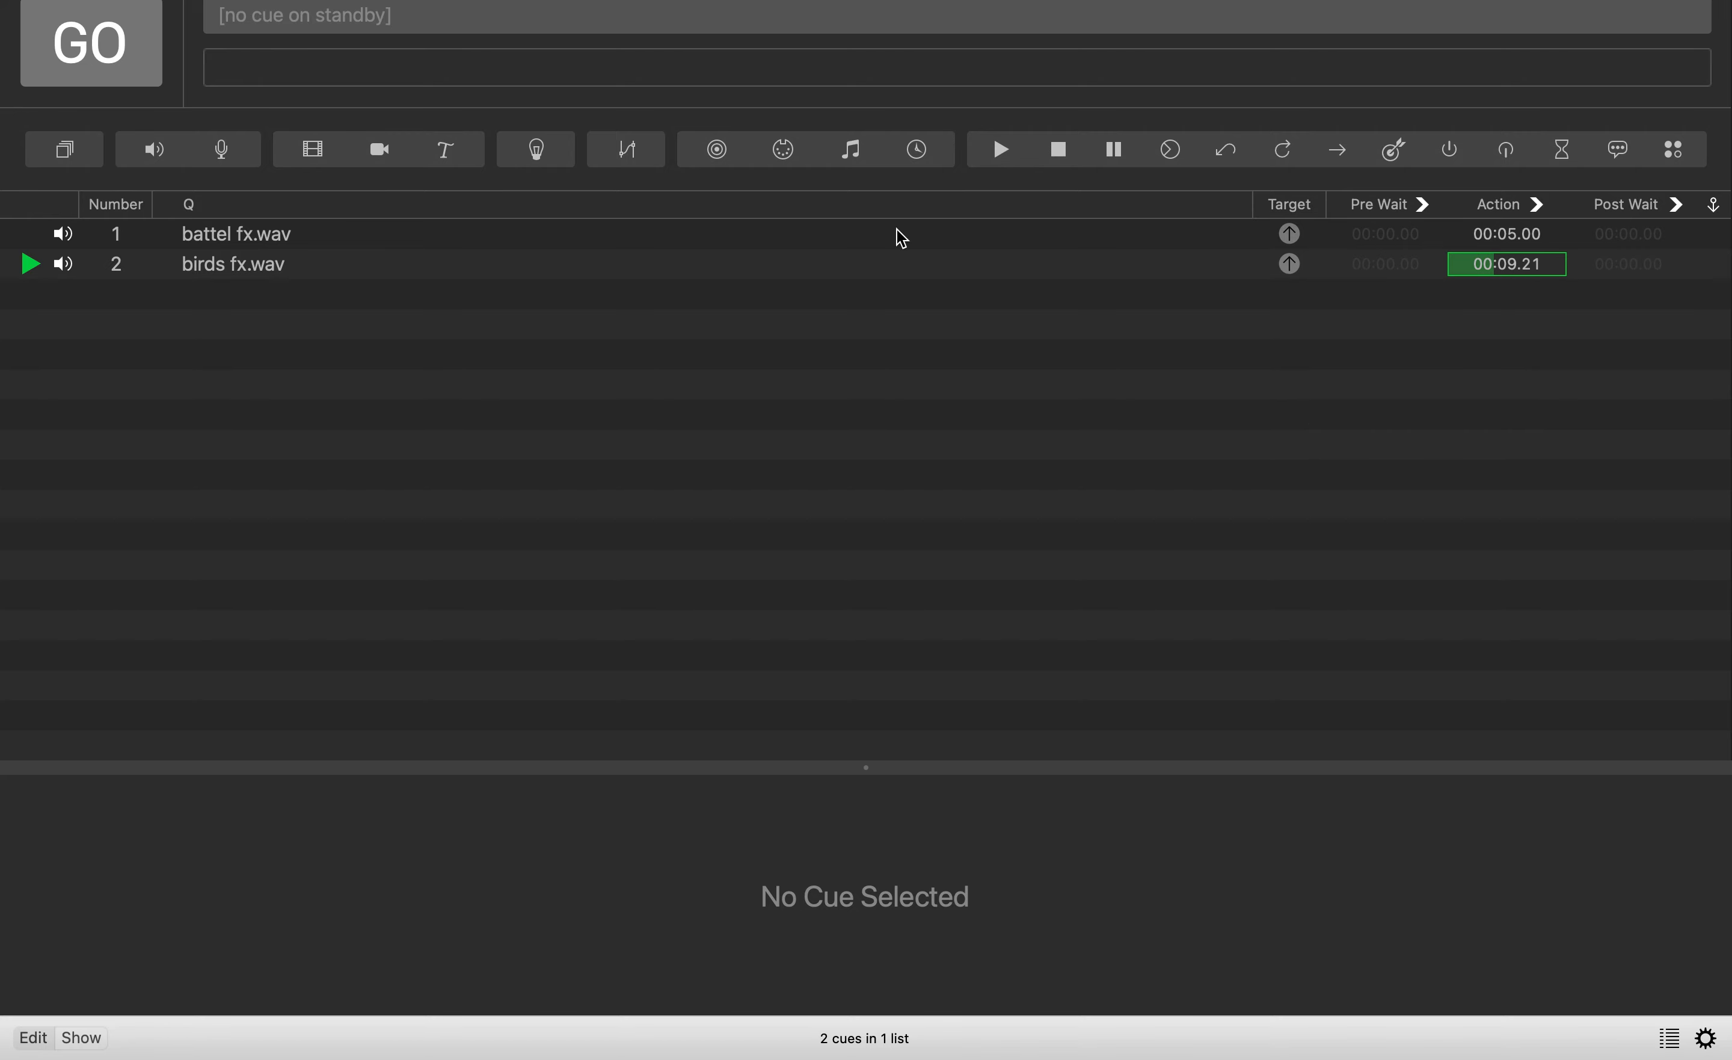
key("Escape")
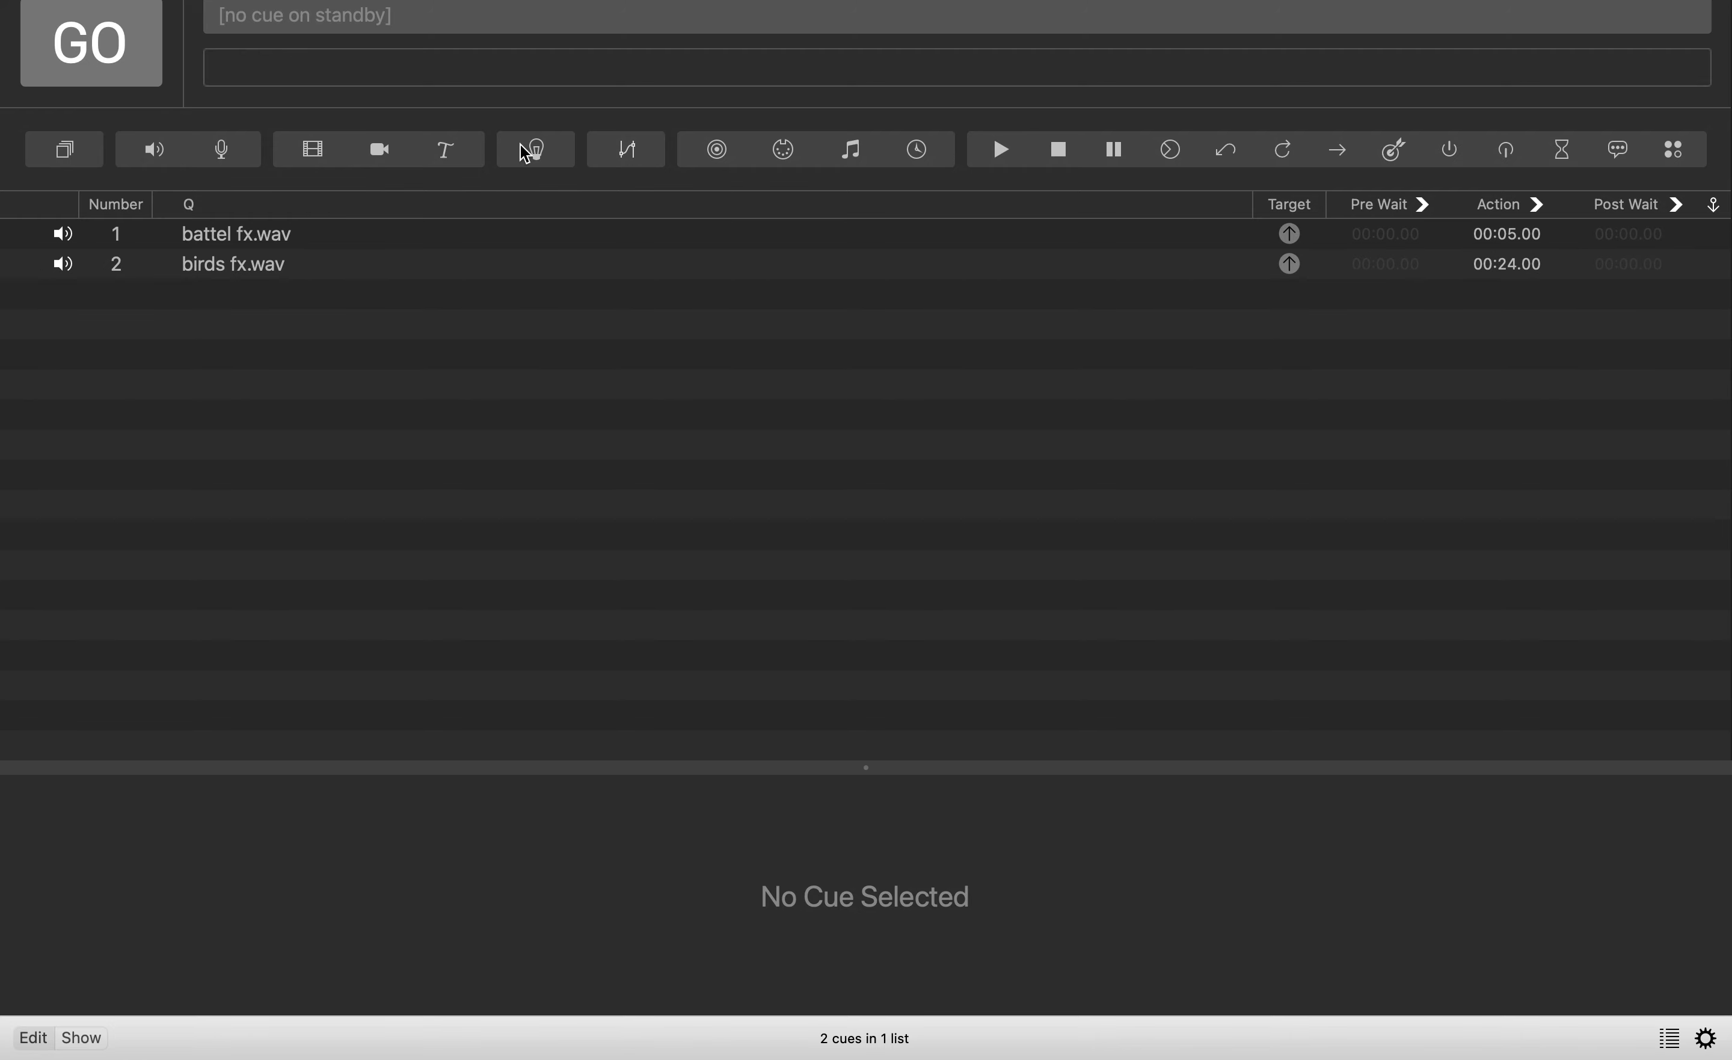
Set the battel fx.wav cue to Auto-follow and run it to test the transition into birds fx.wav.
left_click(270, 229)
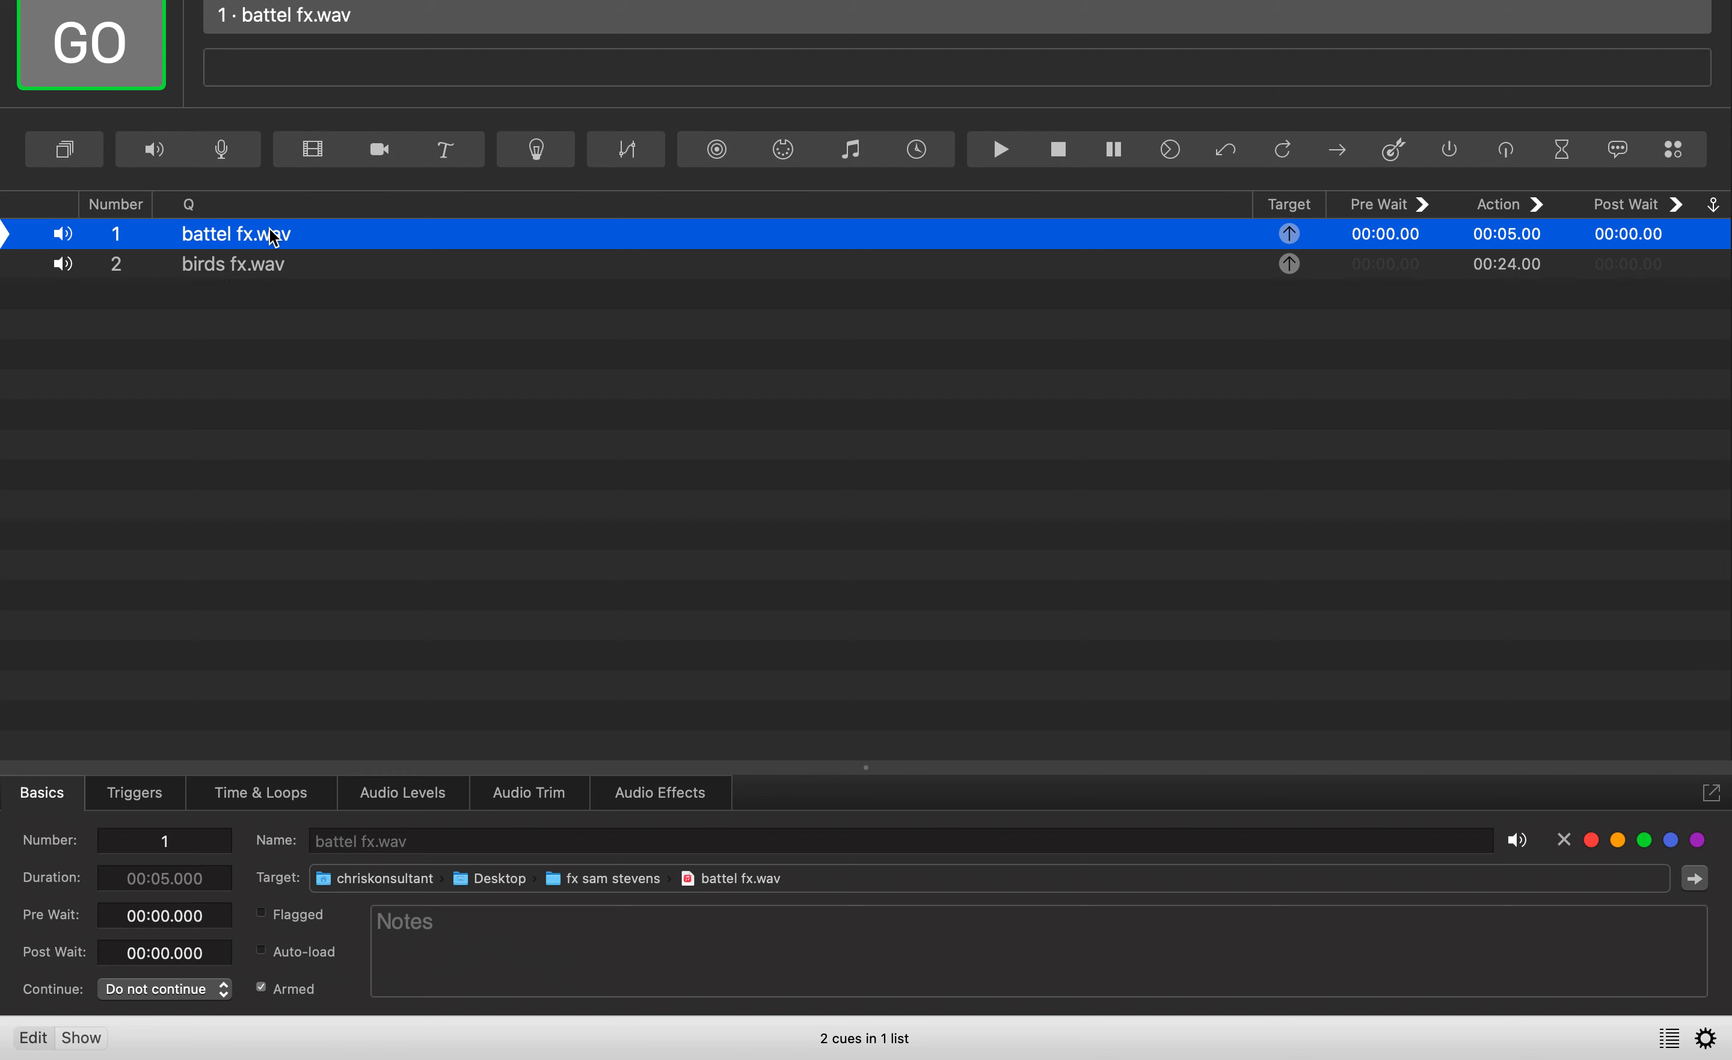
left_click(214, 1006)
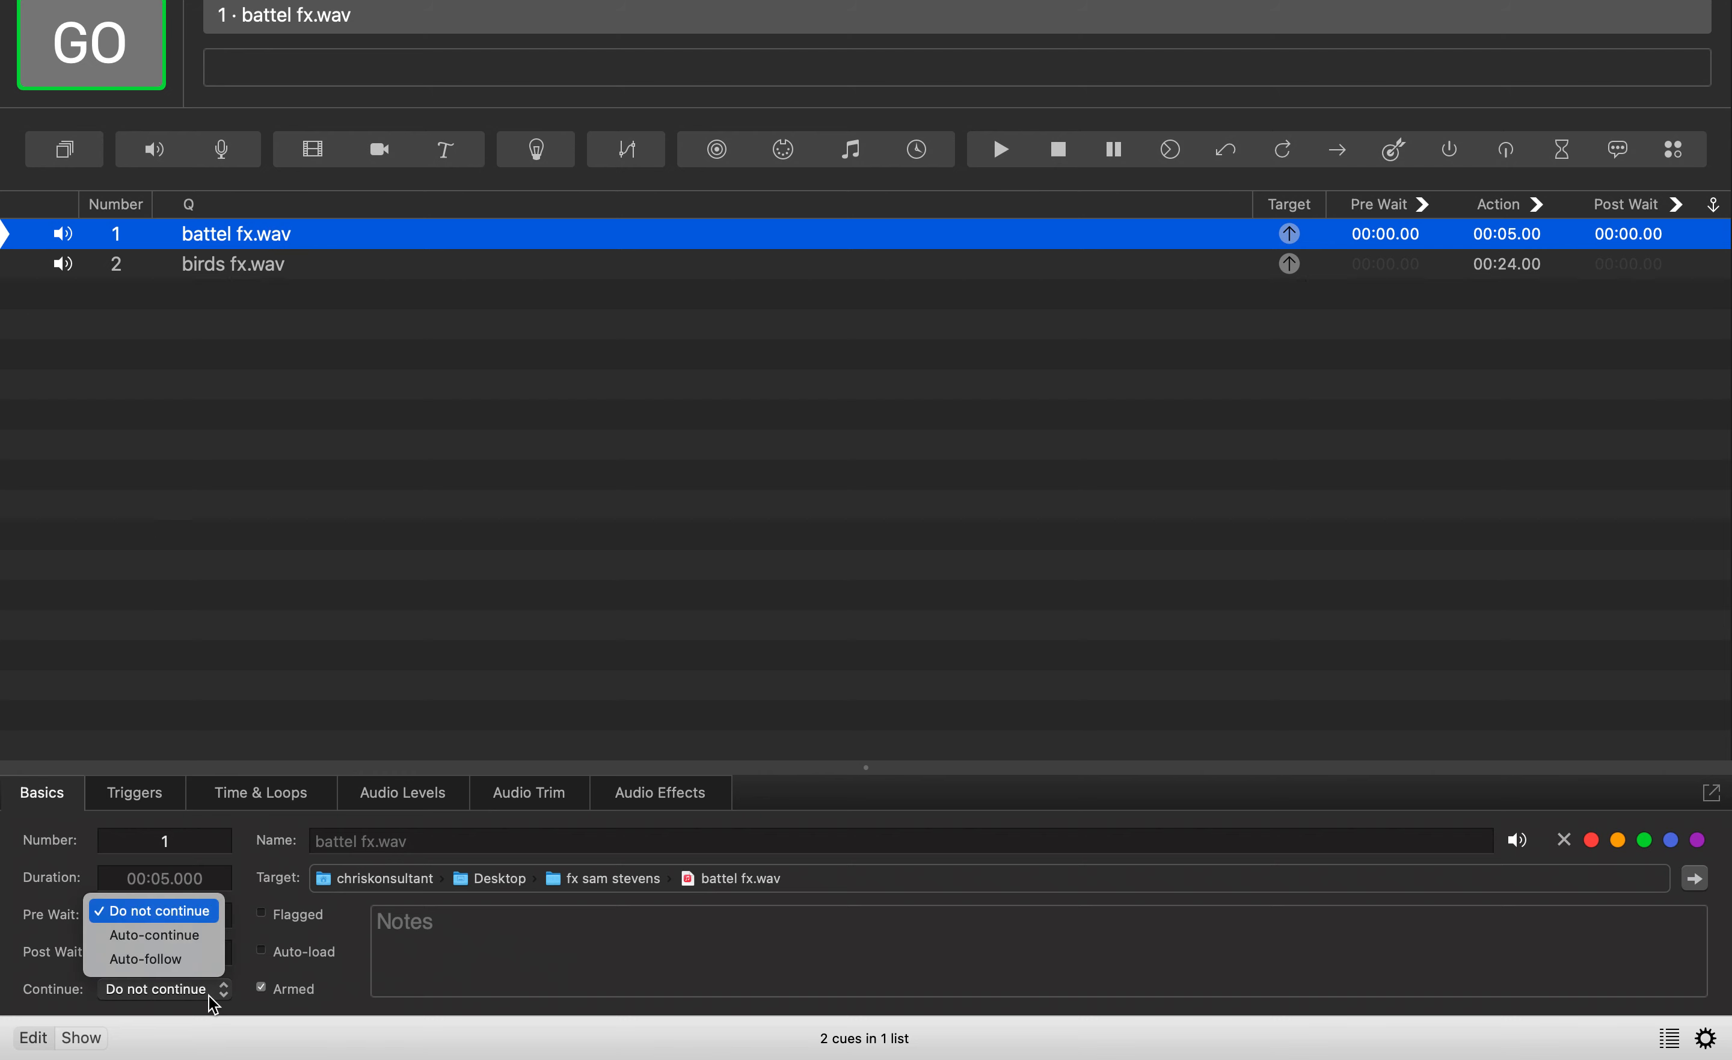
left_click(202, 961)
key("space")
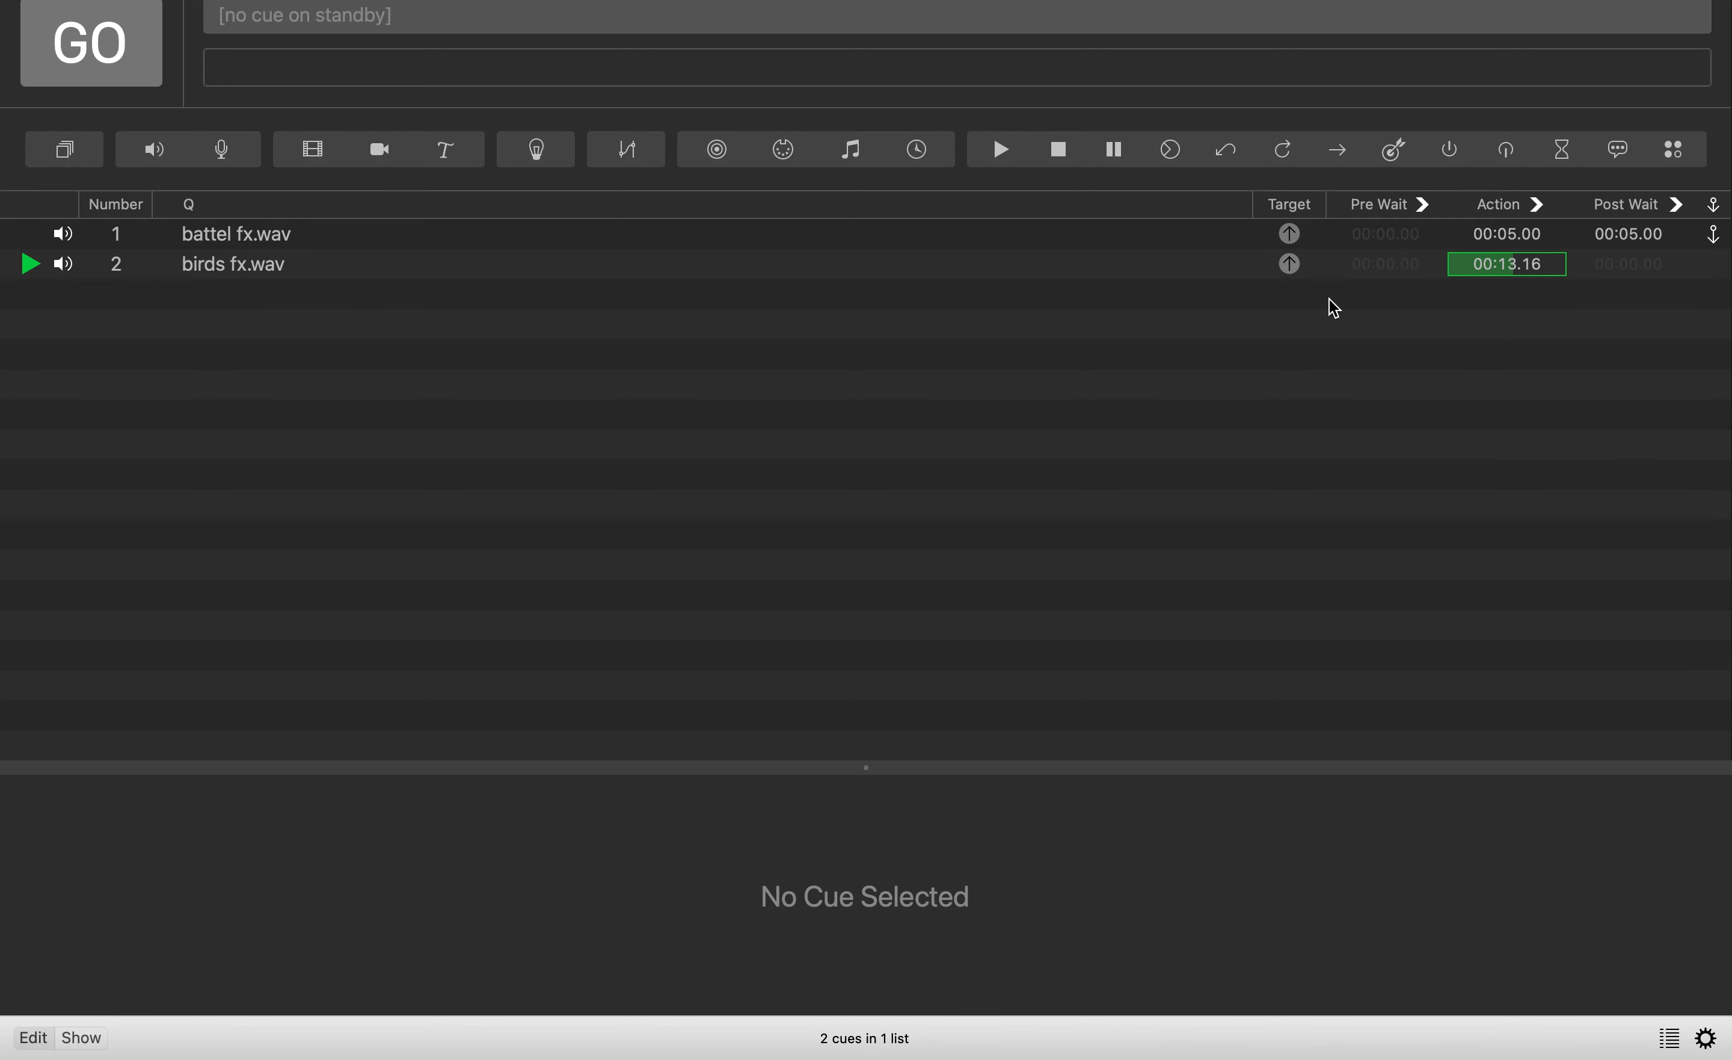
Add a Stop cue after birds fx.wav and delete it again.
left_click(1058, 150)
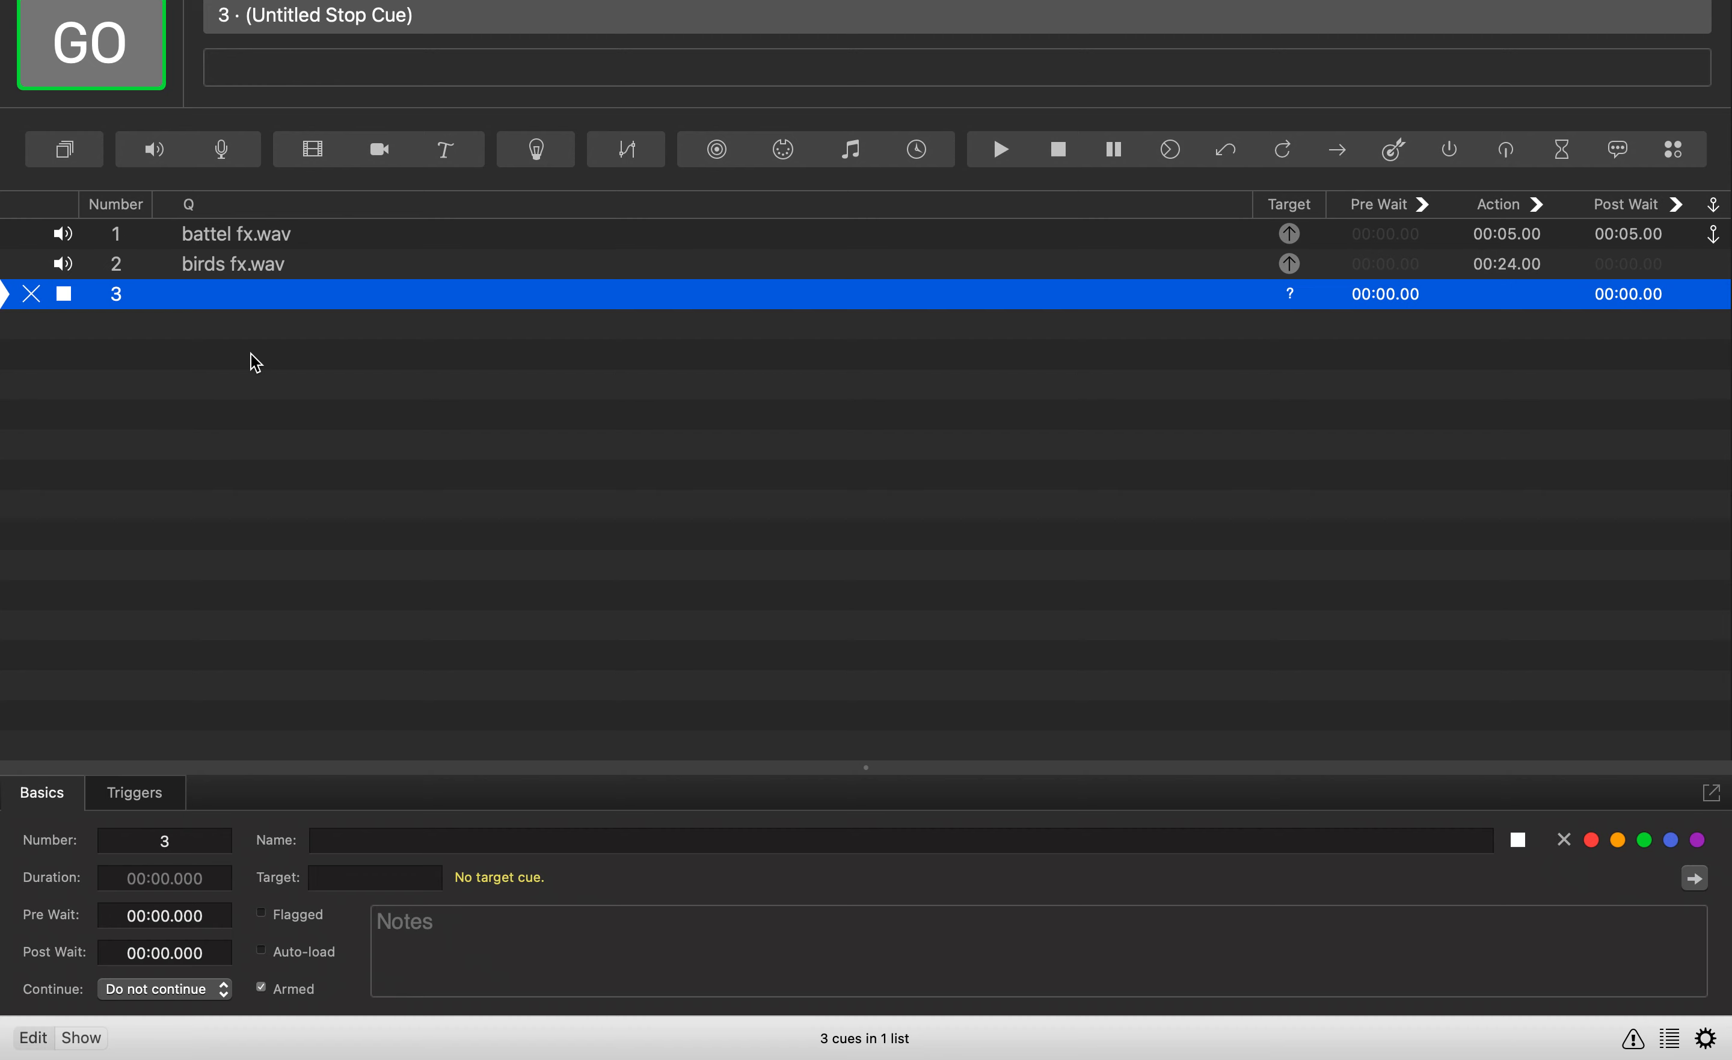
key("Delete")
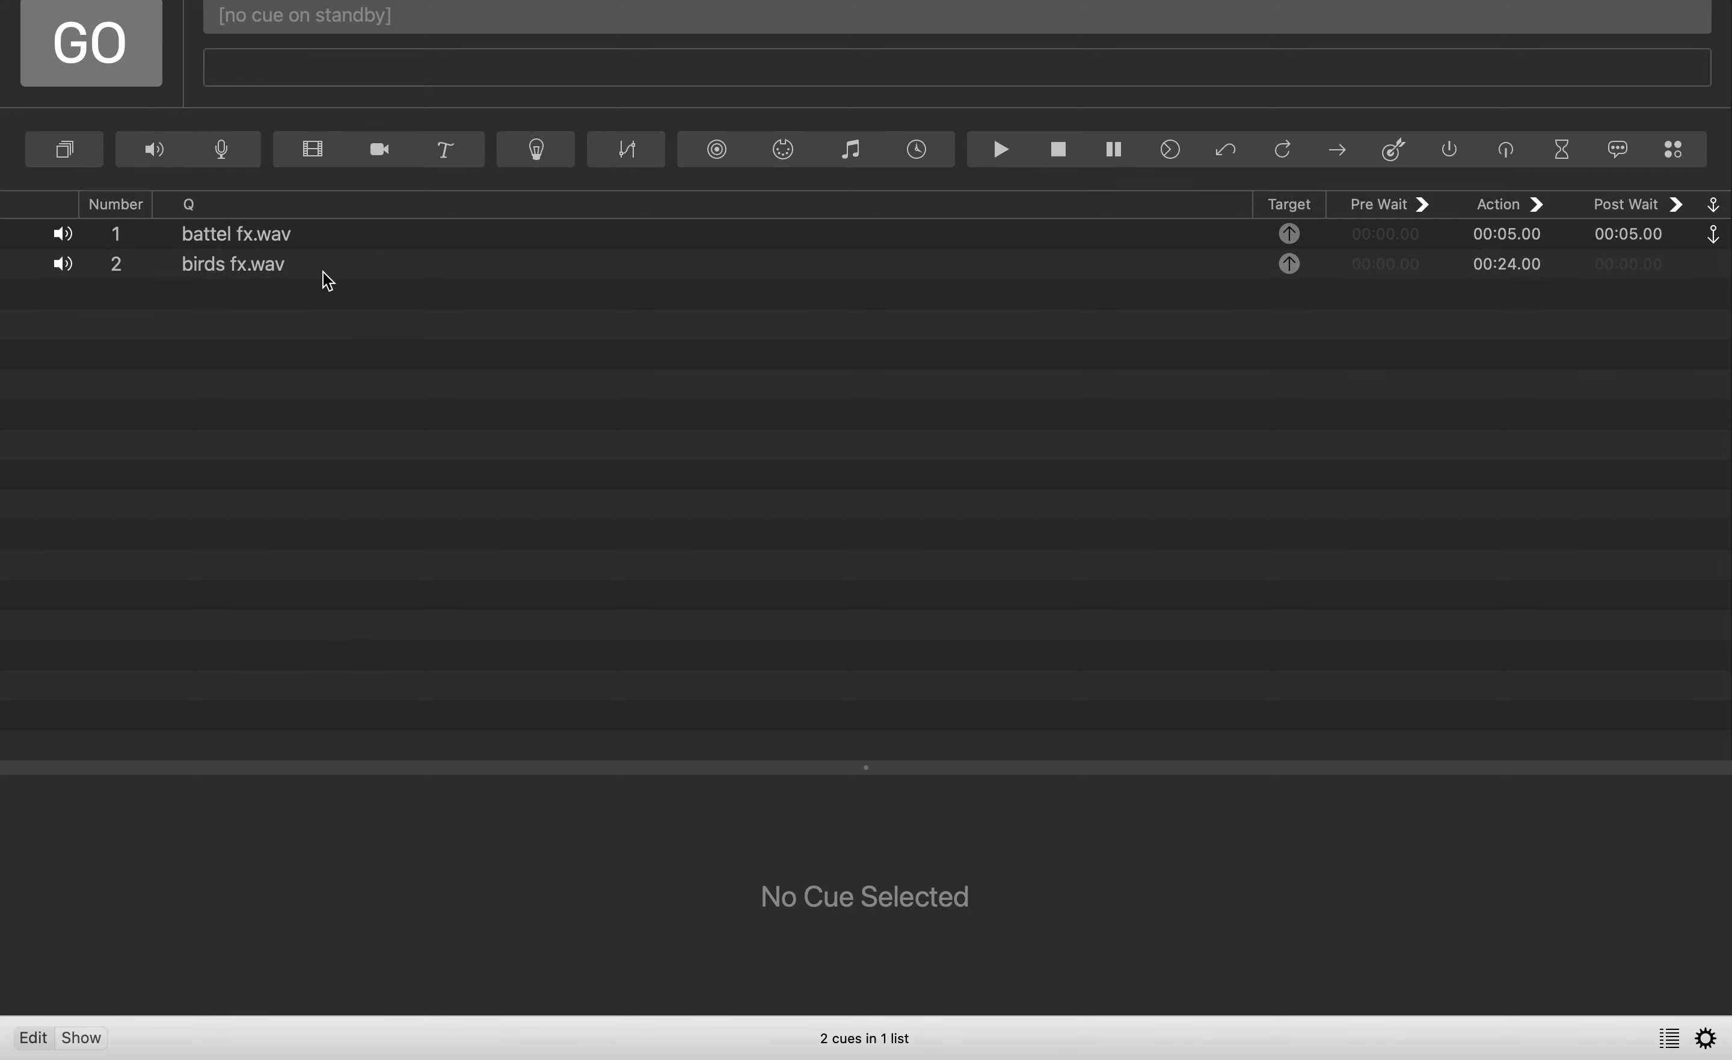
Lower the battel fx.wav cue's audio levels to about -13 on channel 1 and -13.6 on channel 2, and run the cue.
left_click(282, 269)
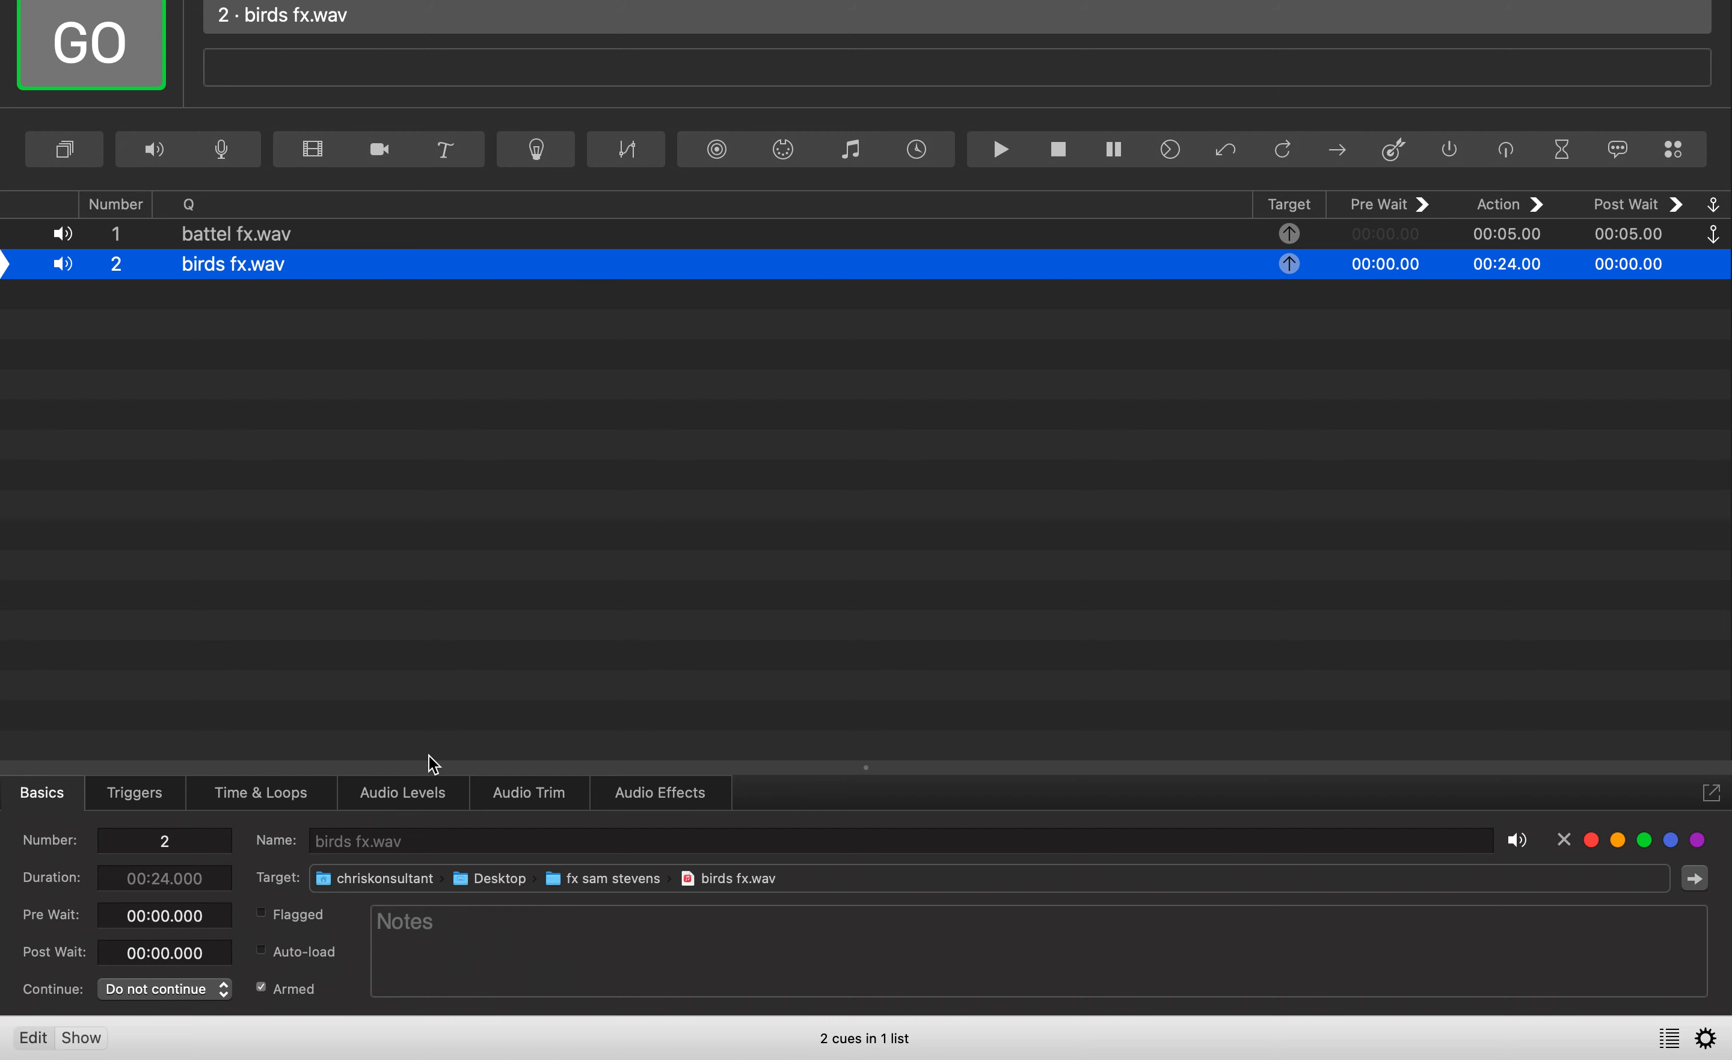
left_click(413, 799)
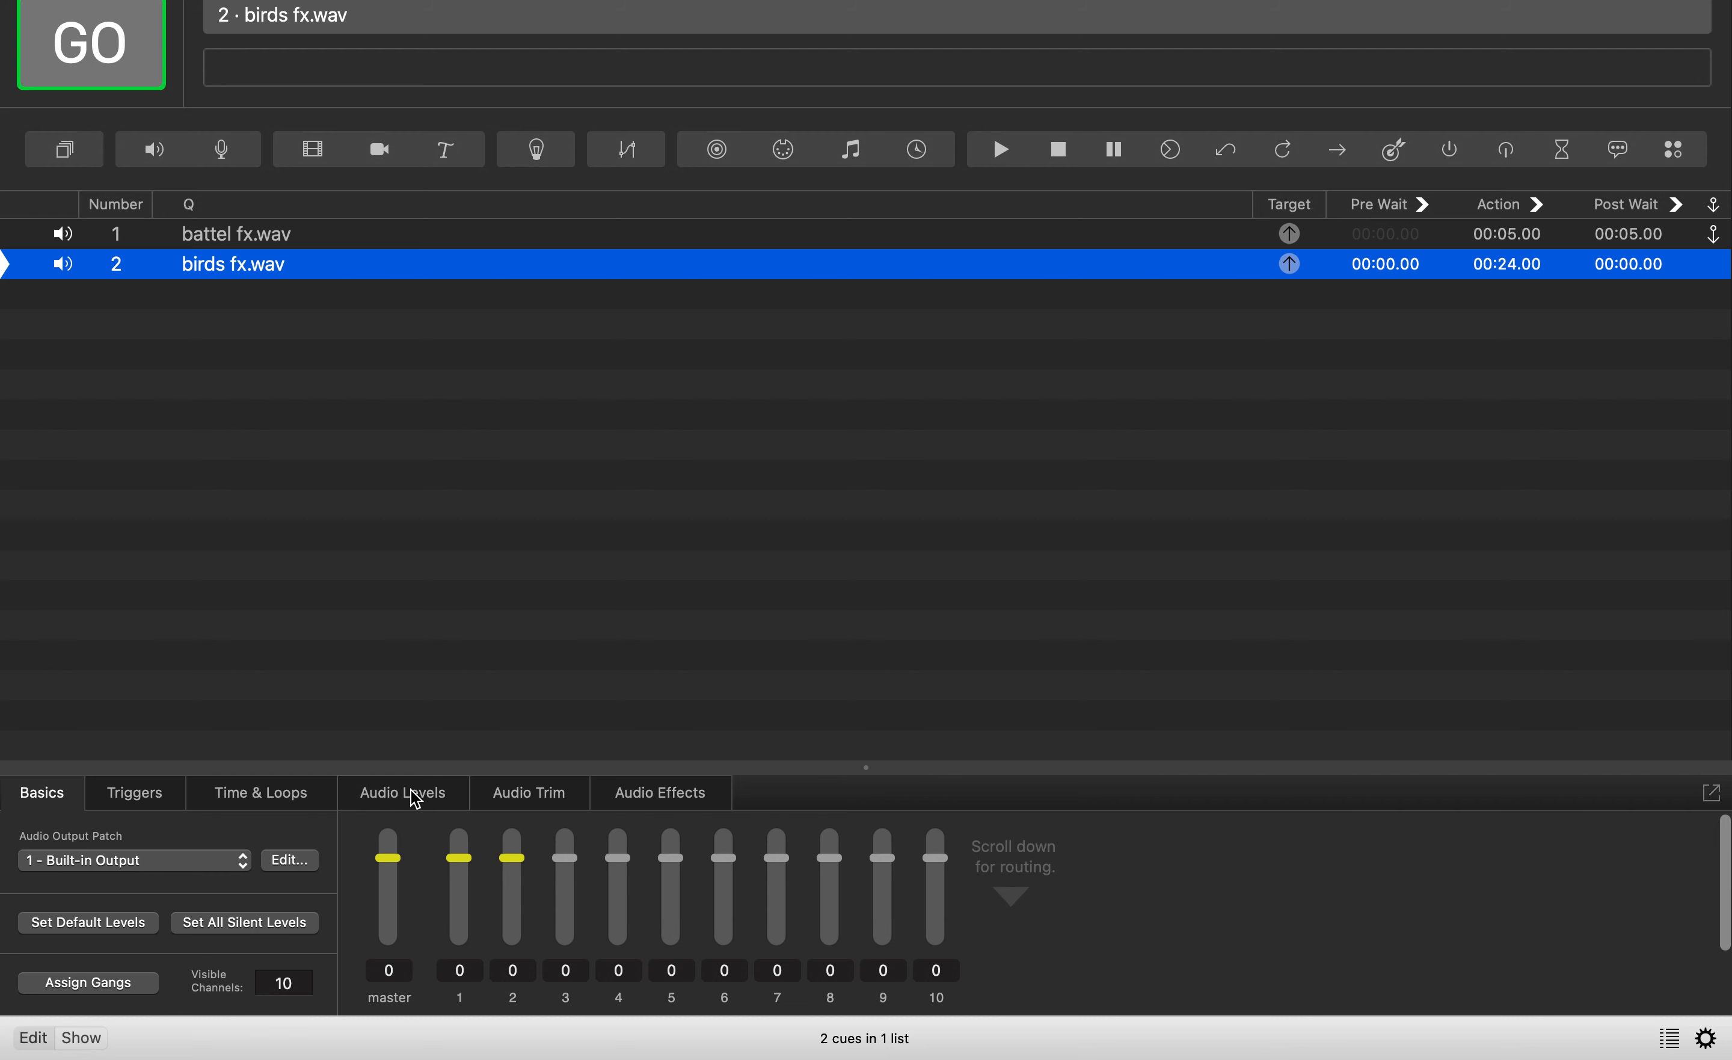
left_click(430, 242)
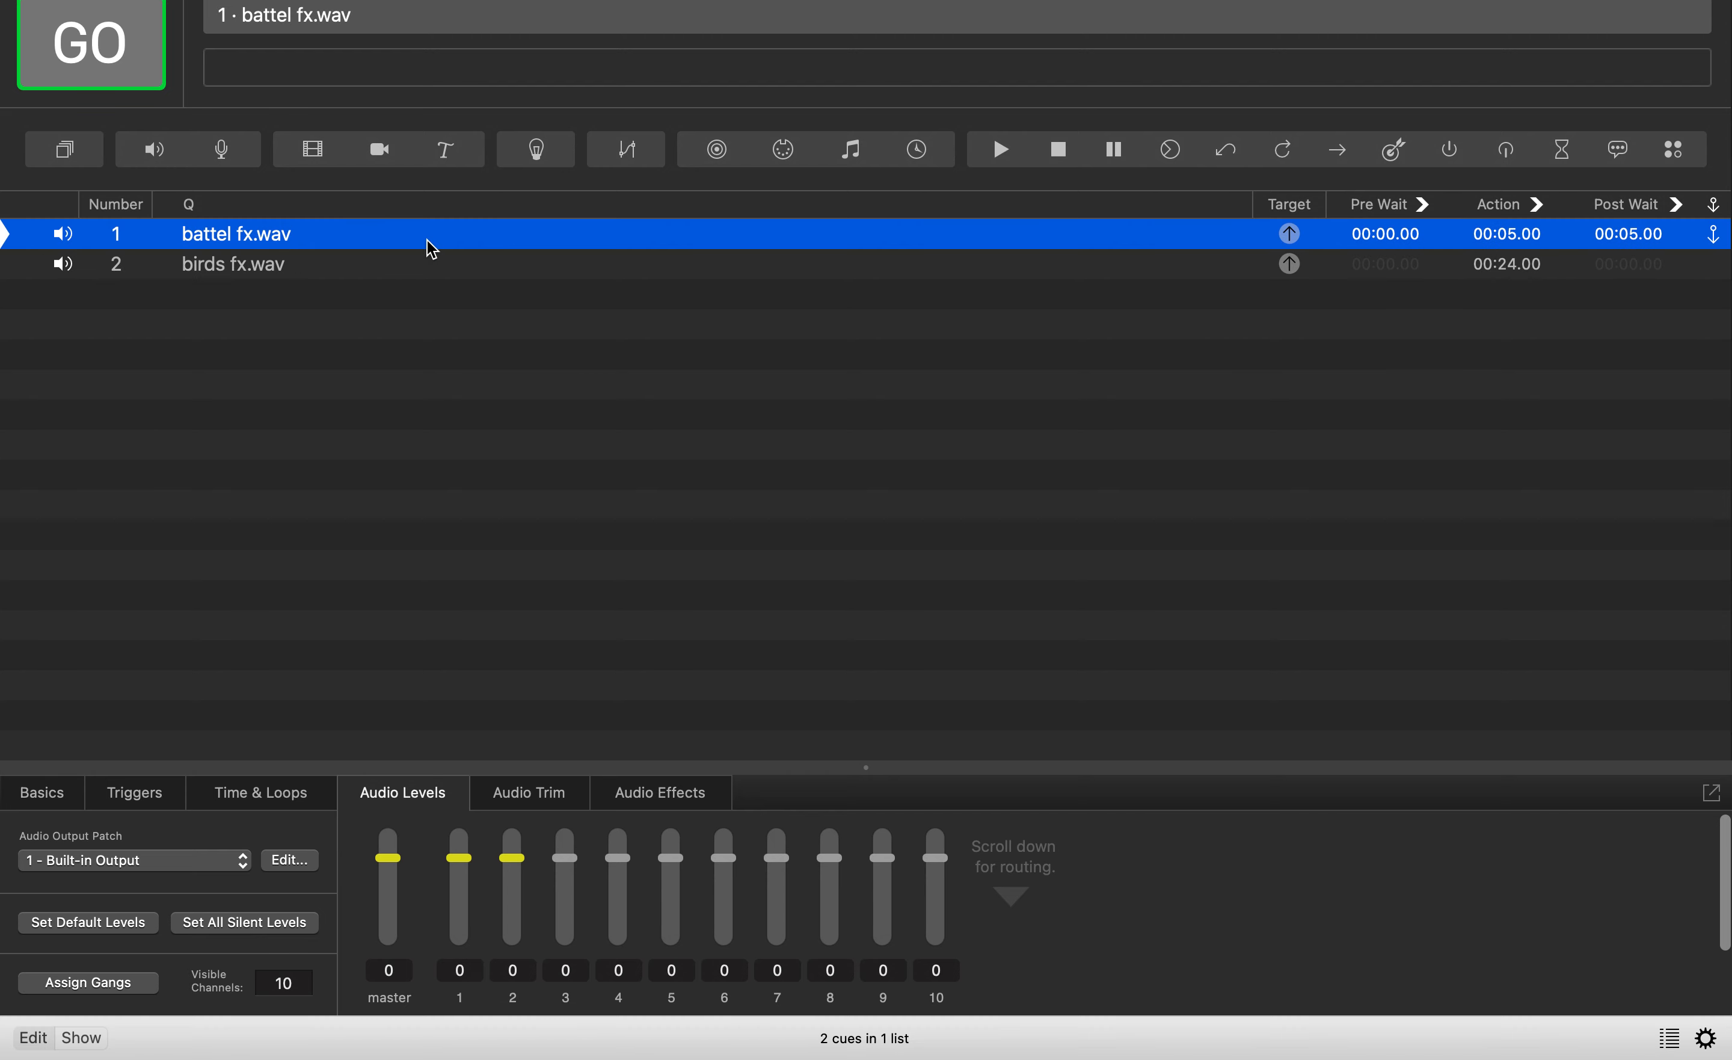
left_click(410, 265)
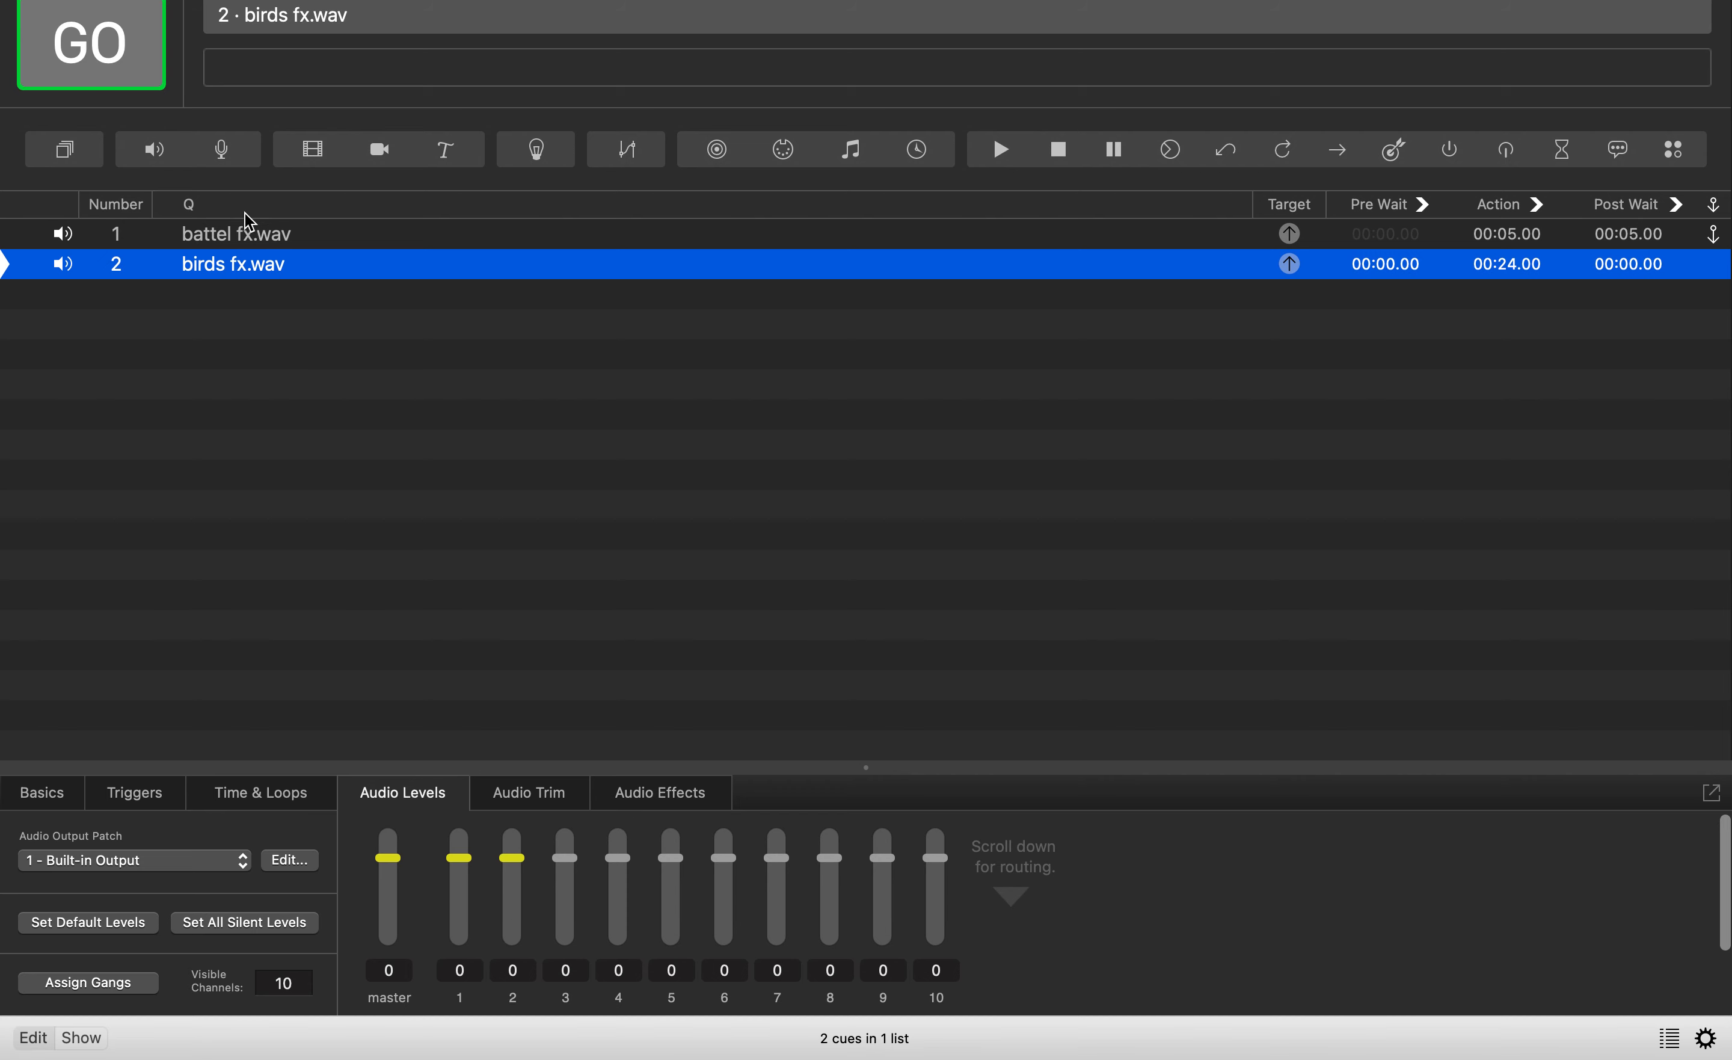
left_click(248, 245)
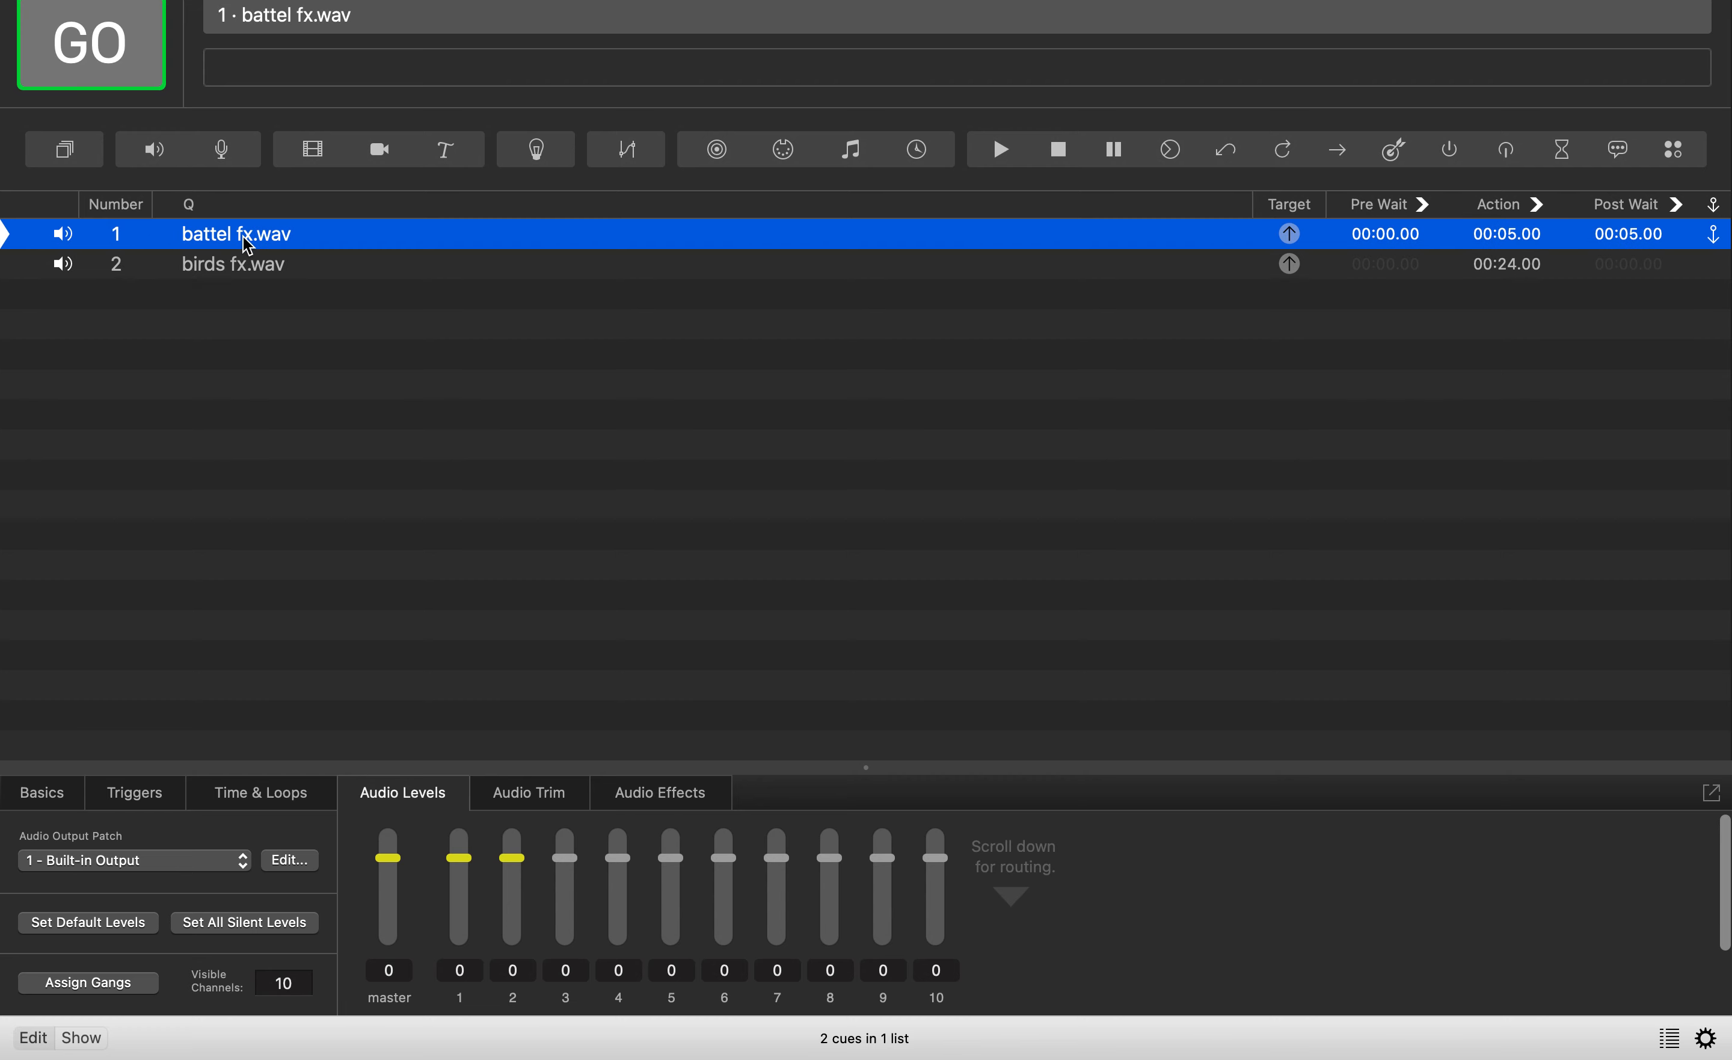
left_click(224, 280)
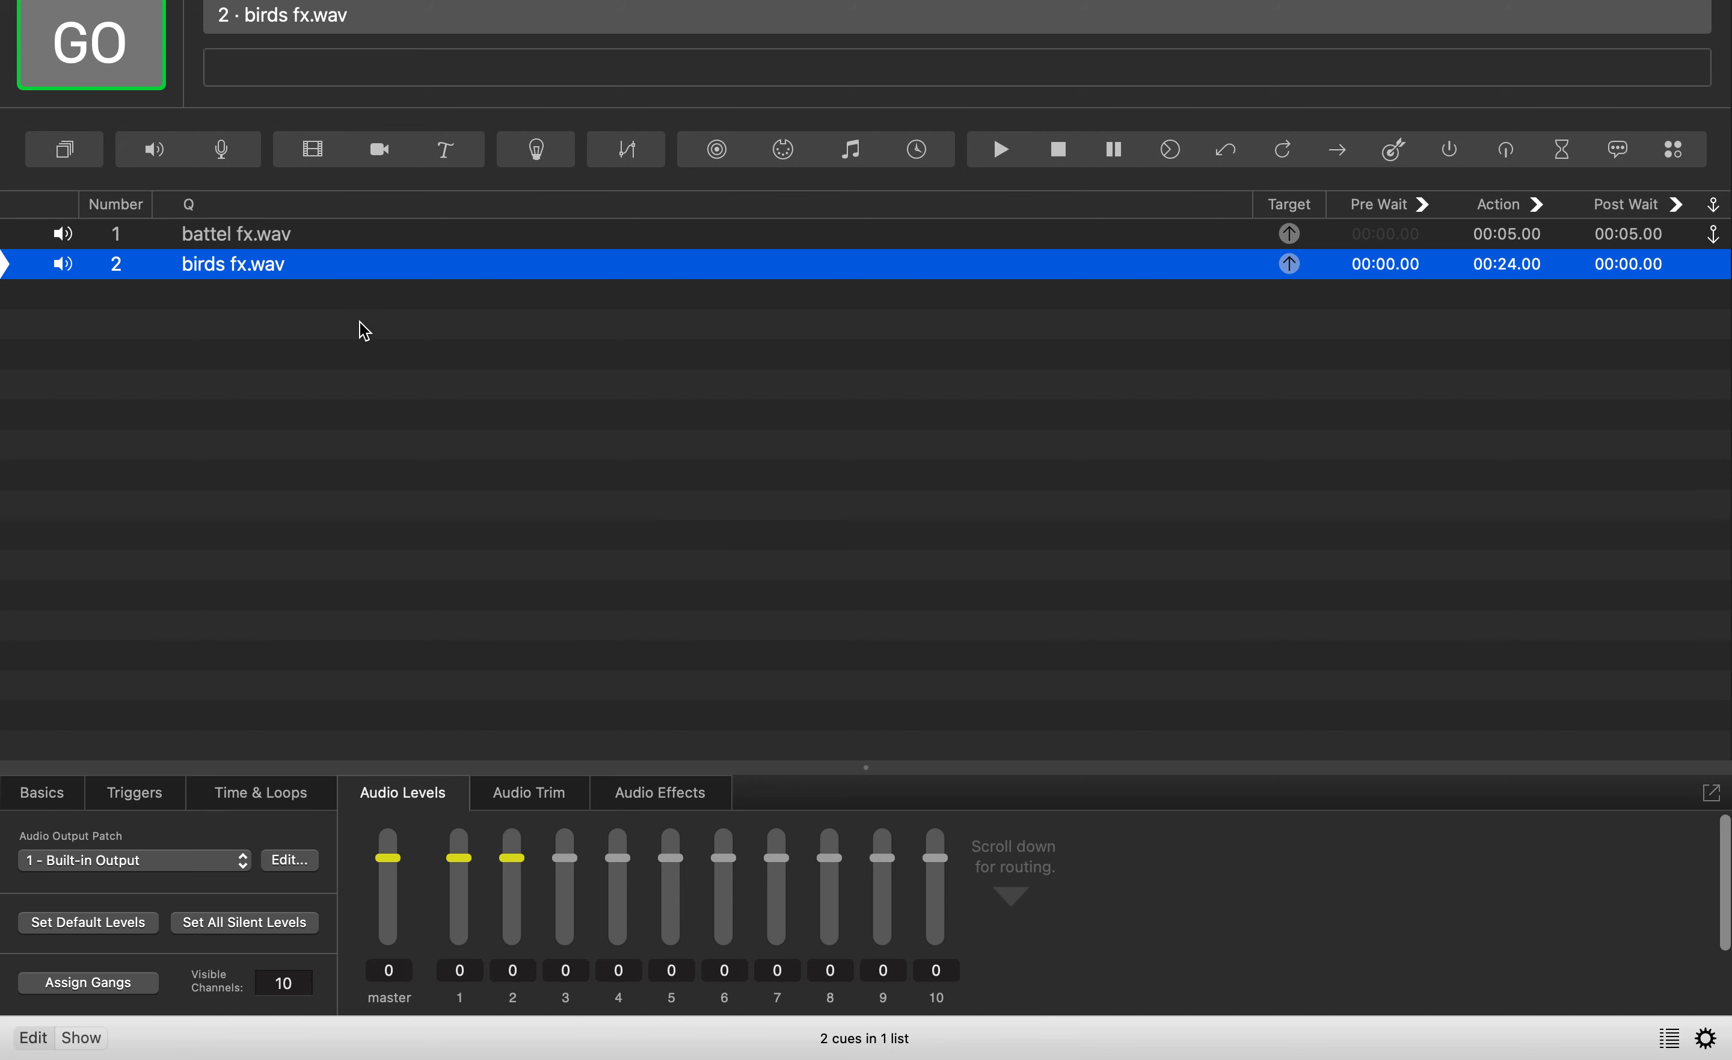
left_click(237, 242)
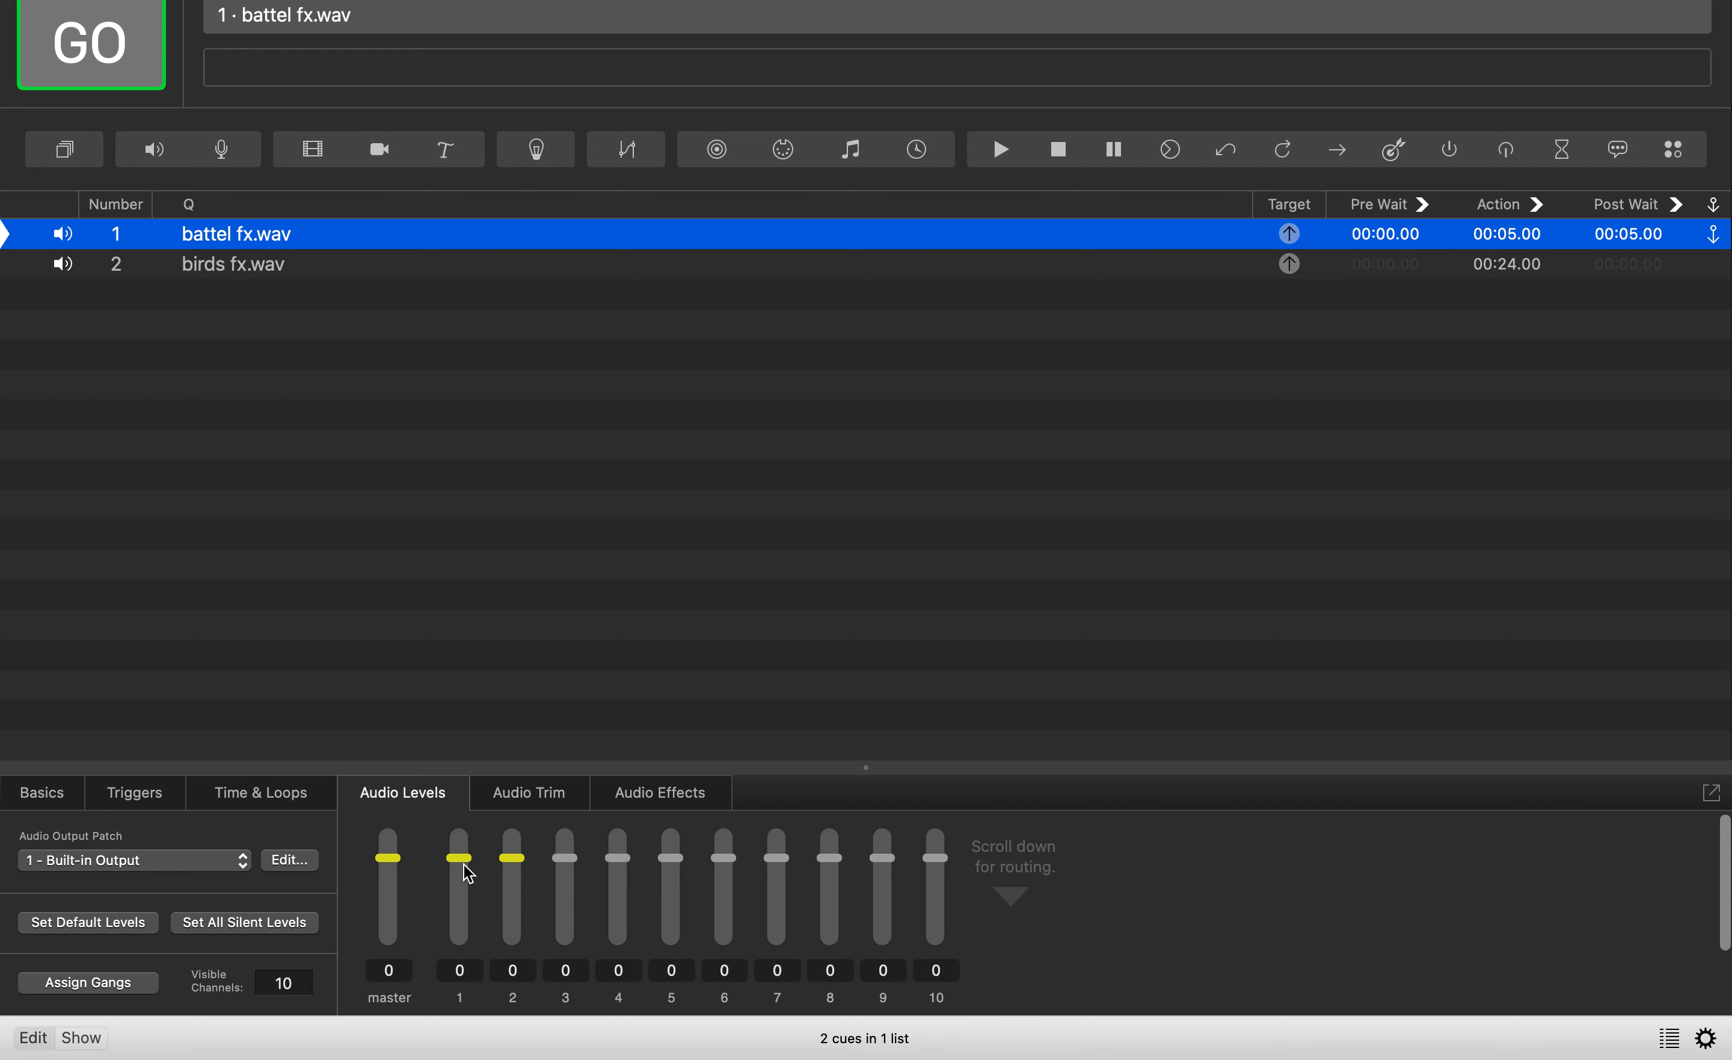
left_click_drag(465, 866, 461, 900)
left_click_drag(514, 858, 510, 892)
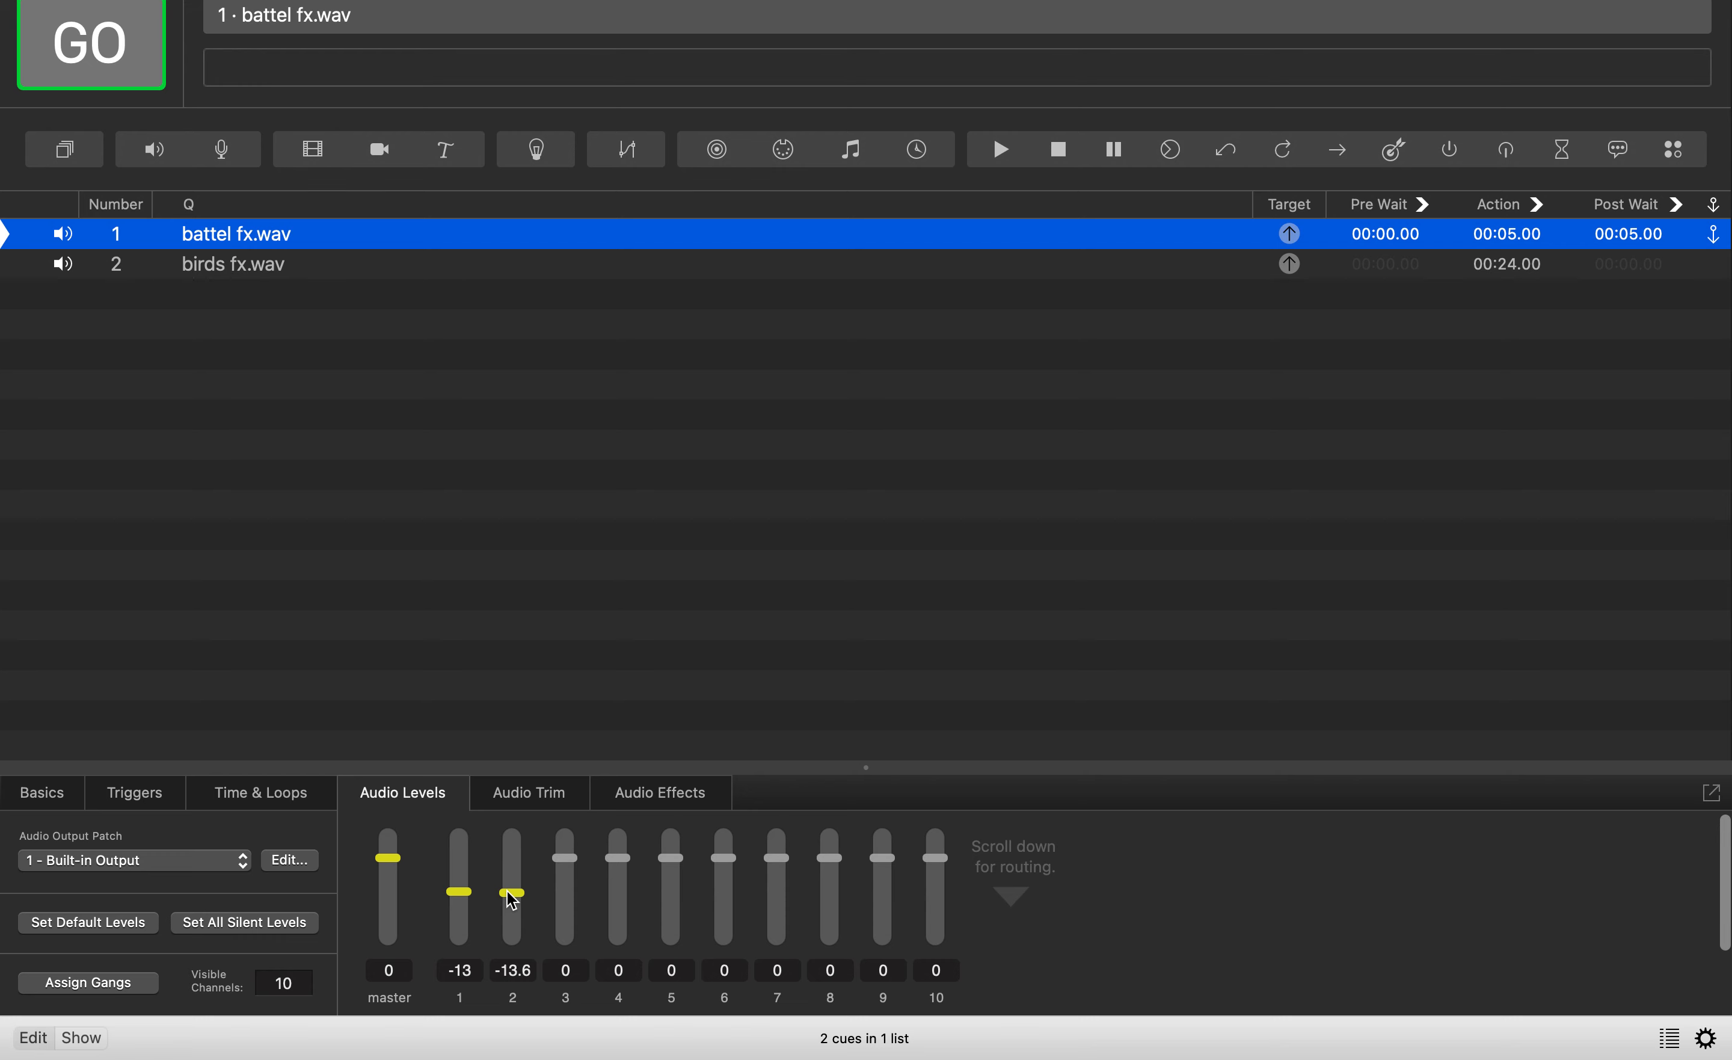
key("space")
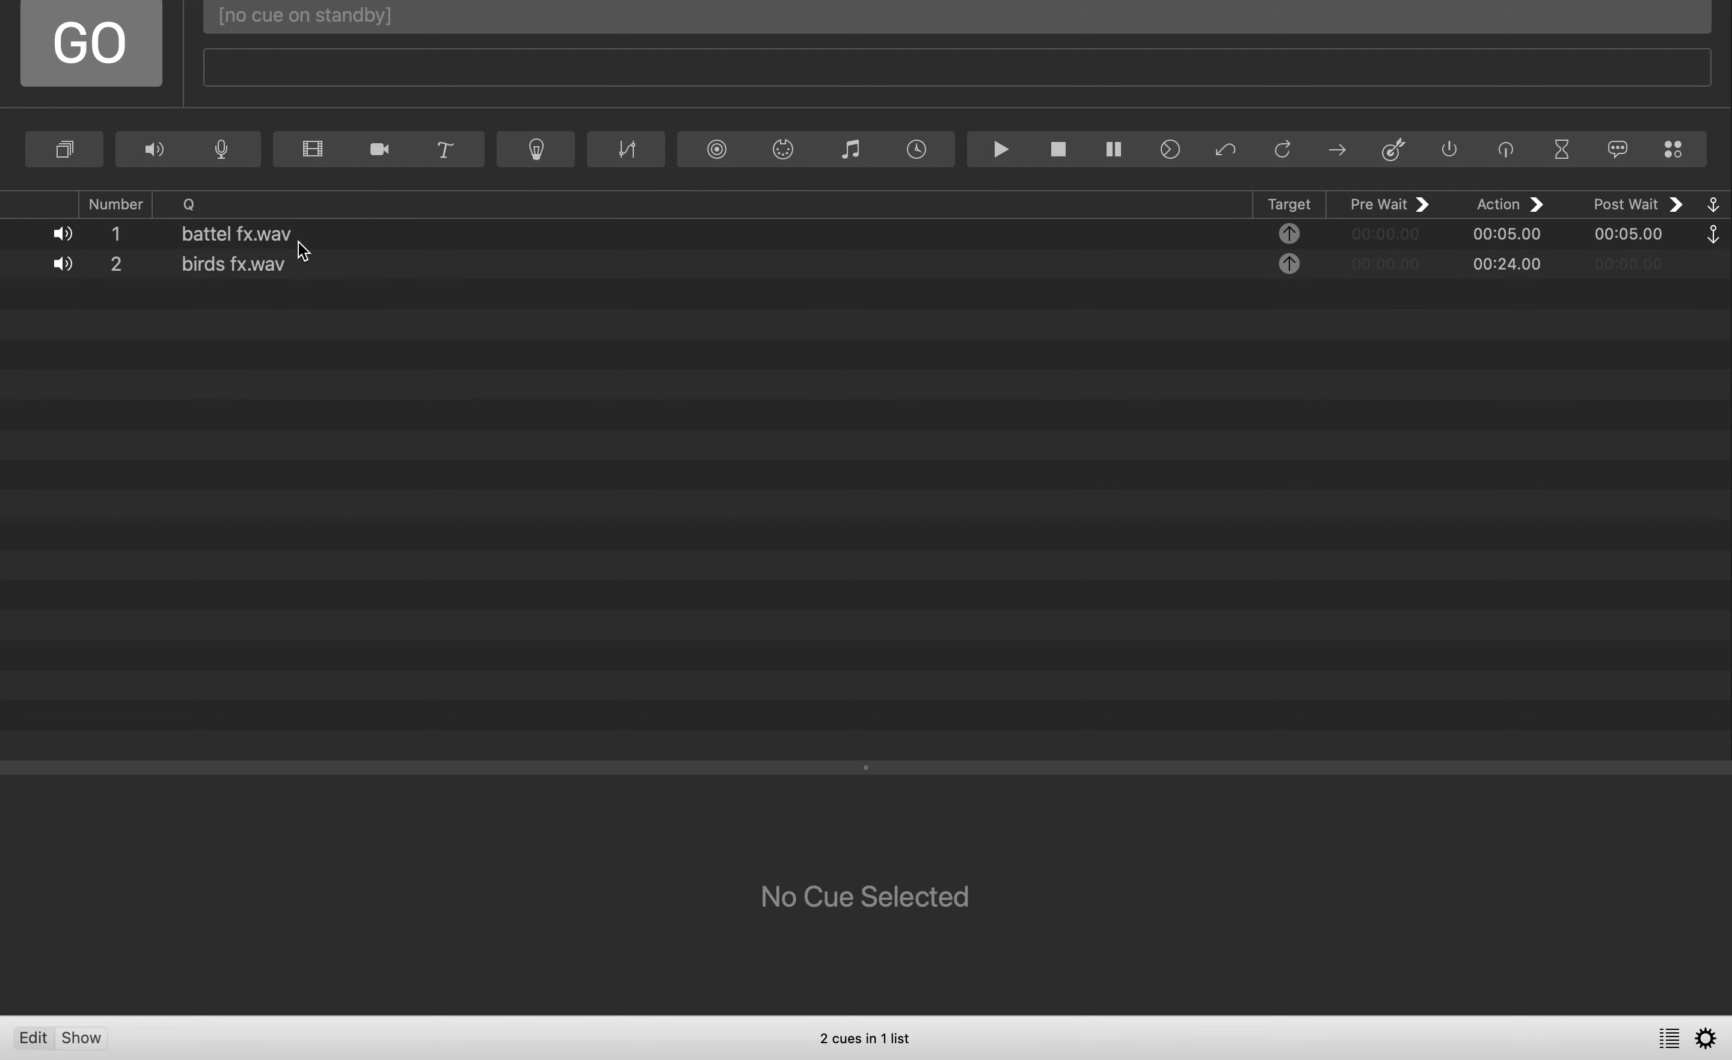
Raise the birds fx.wav cue's audio levels to about +7.1 on channel 1 and +6.7 on channel 2.
left_click(299, 242)
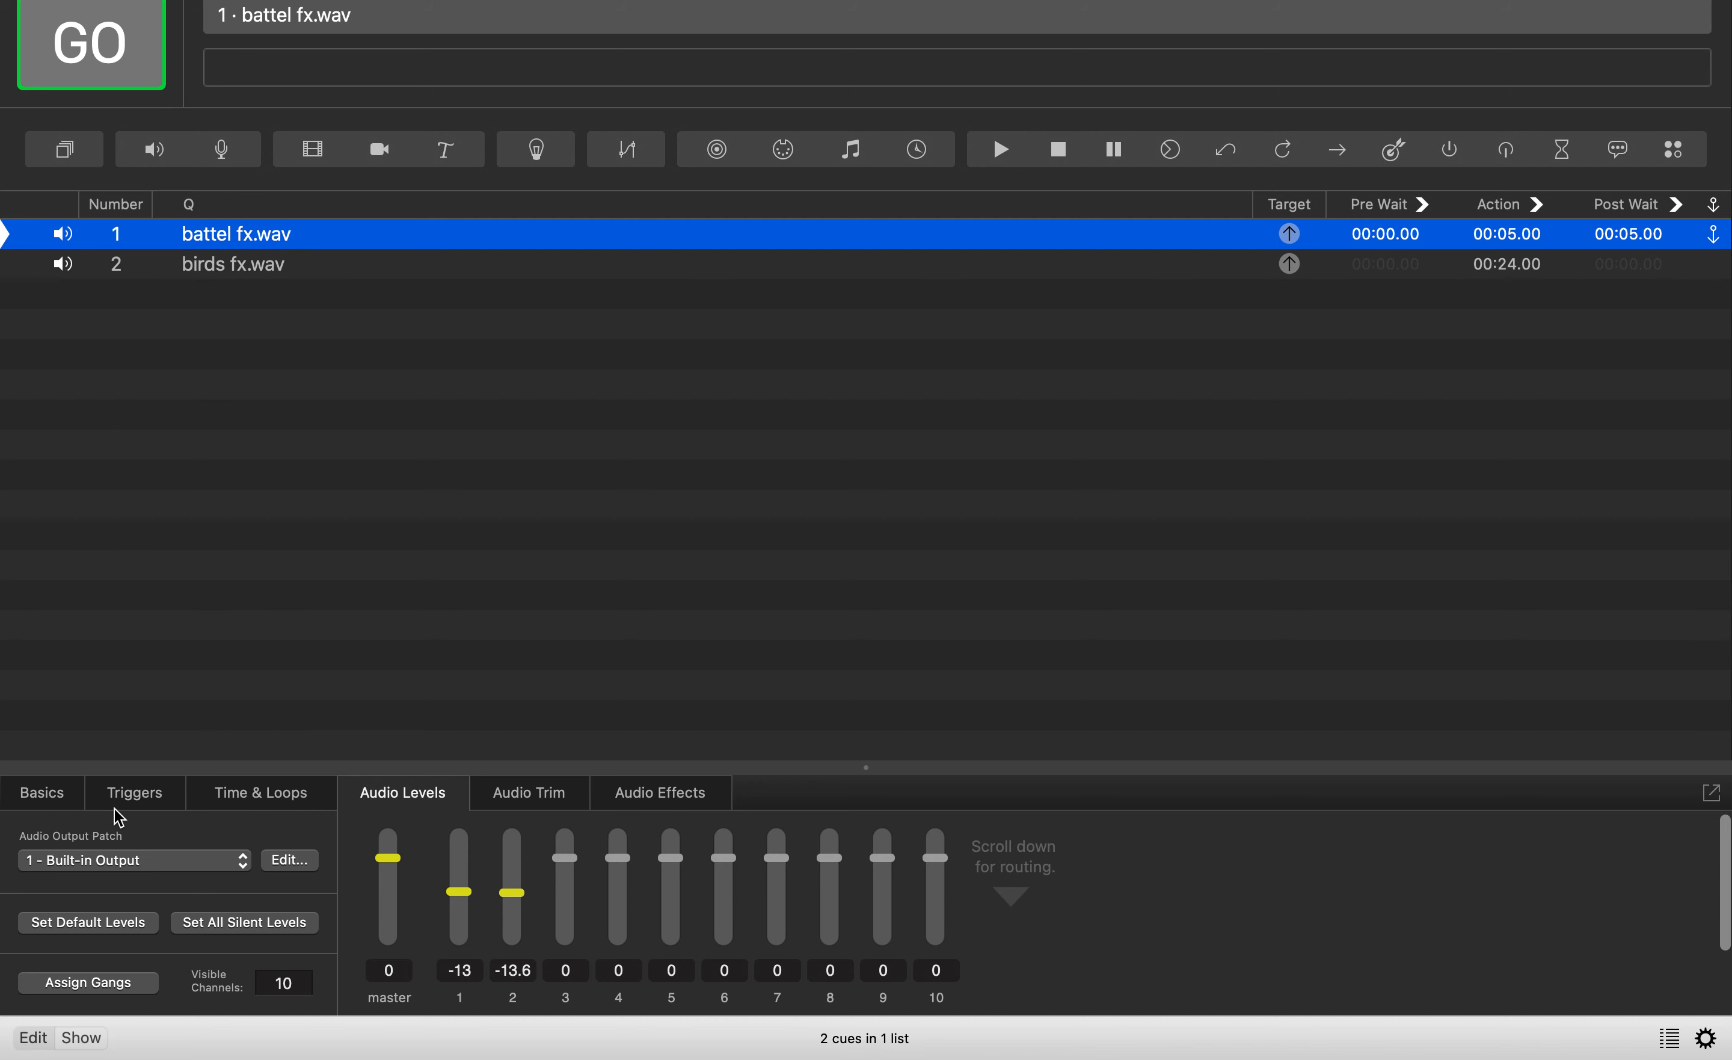
left_click(270, 272)
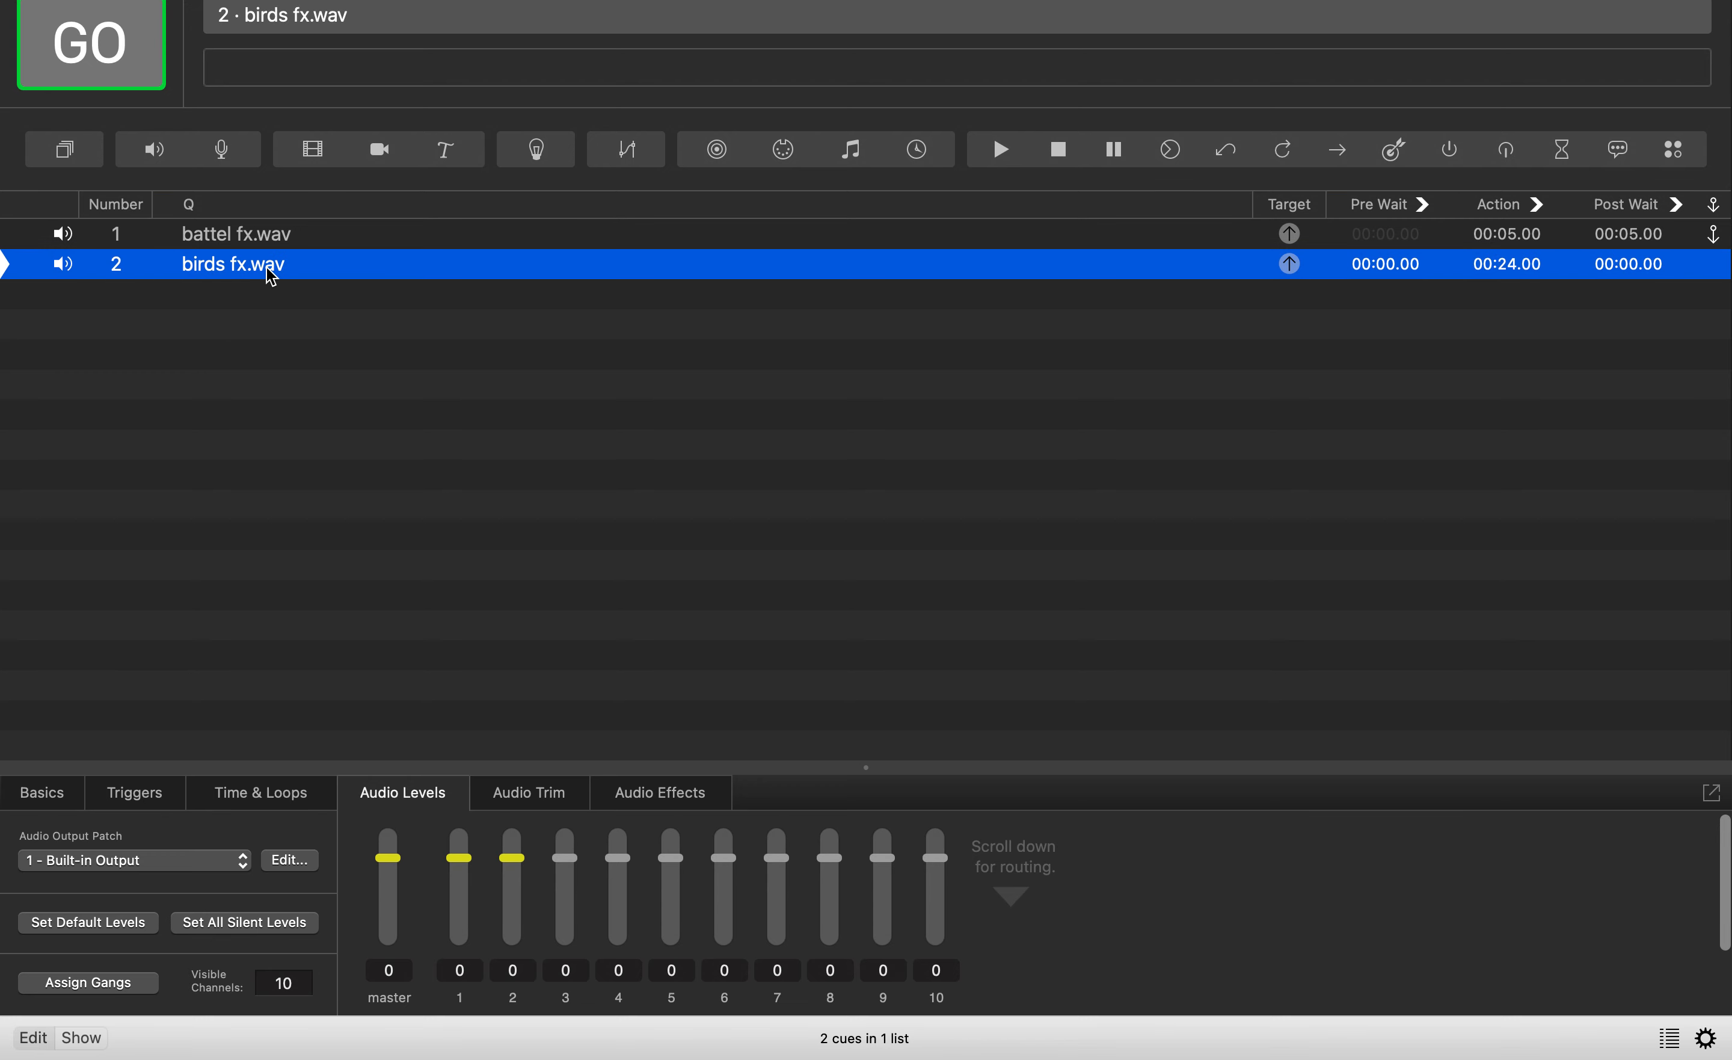
left_click_drag(463, 866, 469, 854)
left_click_drag(519, 869, 520, 853)
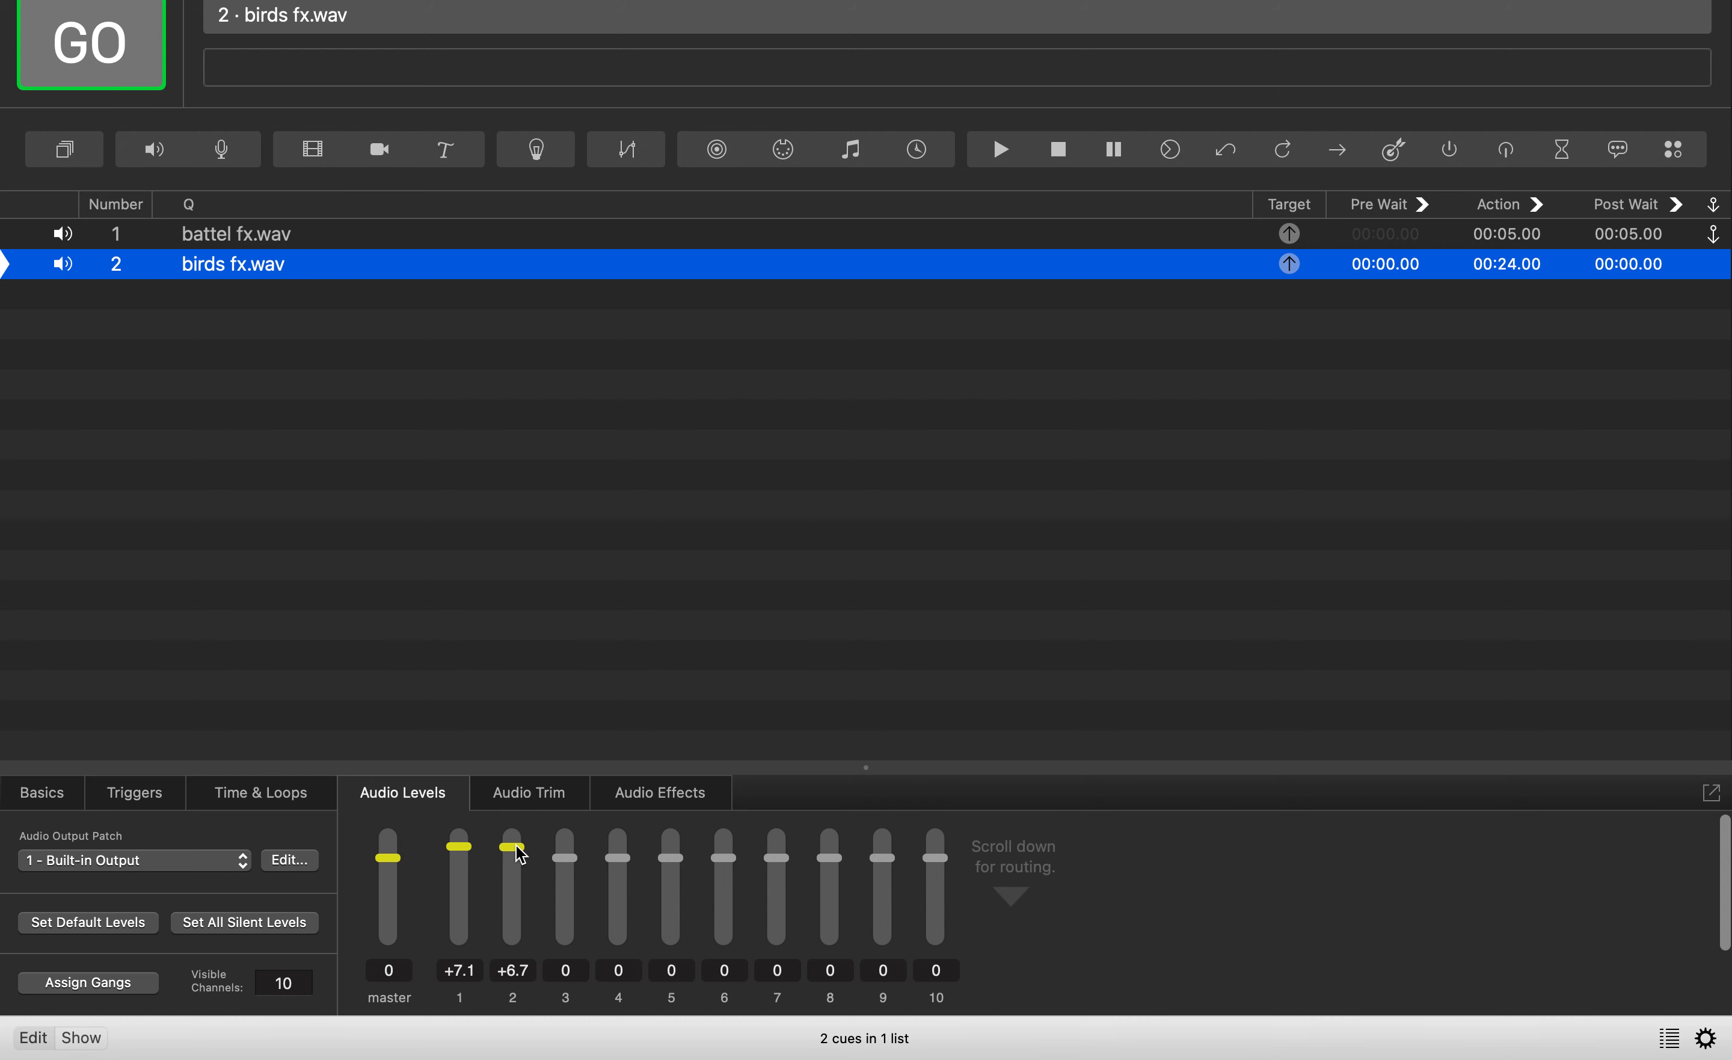
Set the birds fx.wav cue's channel 2 audio level to exactly +7.1.
left_click(515, 970)
type("7.1")
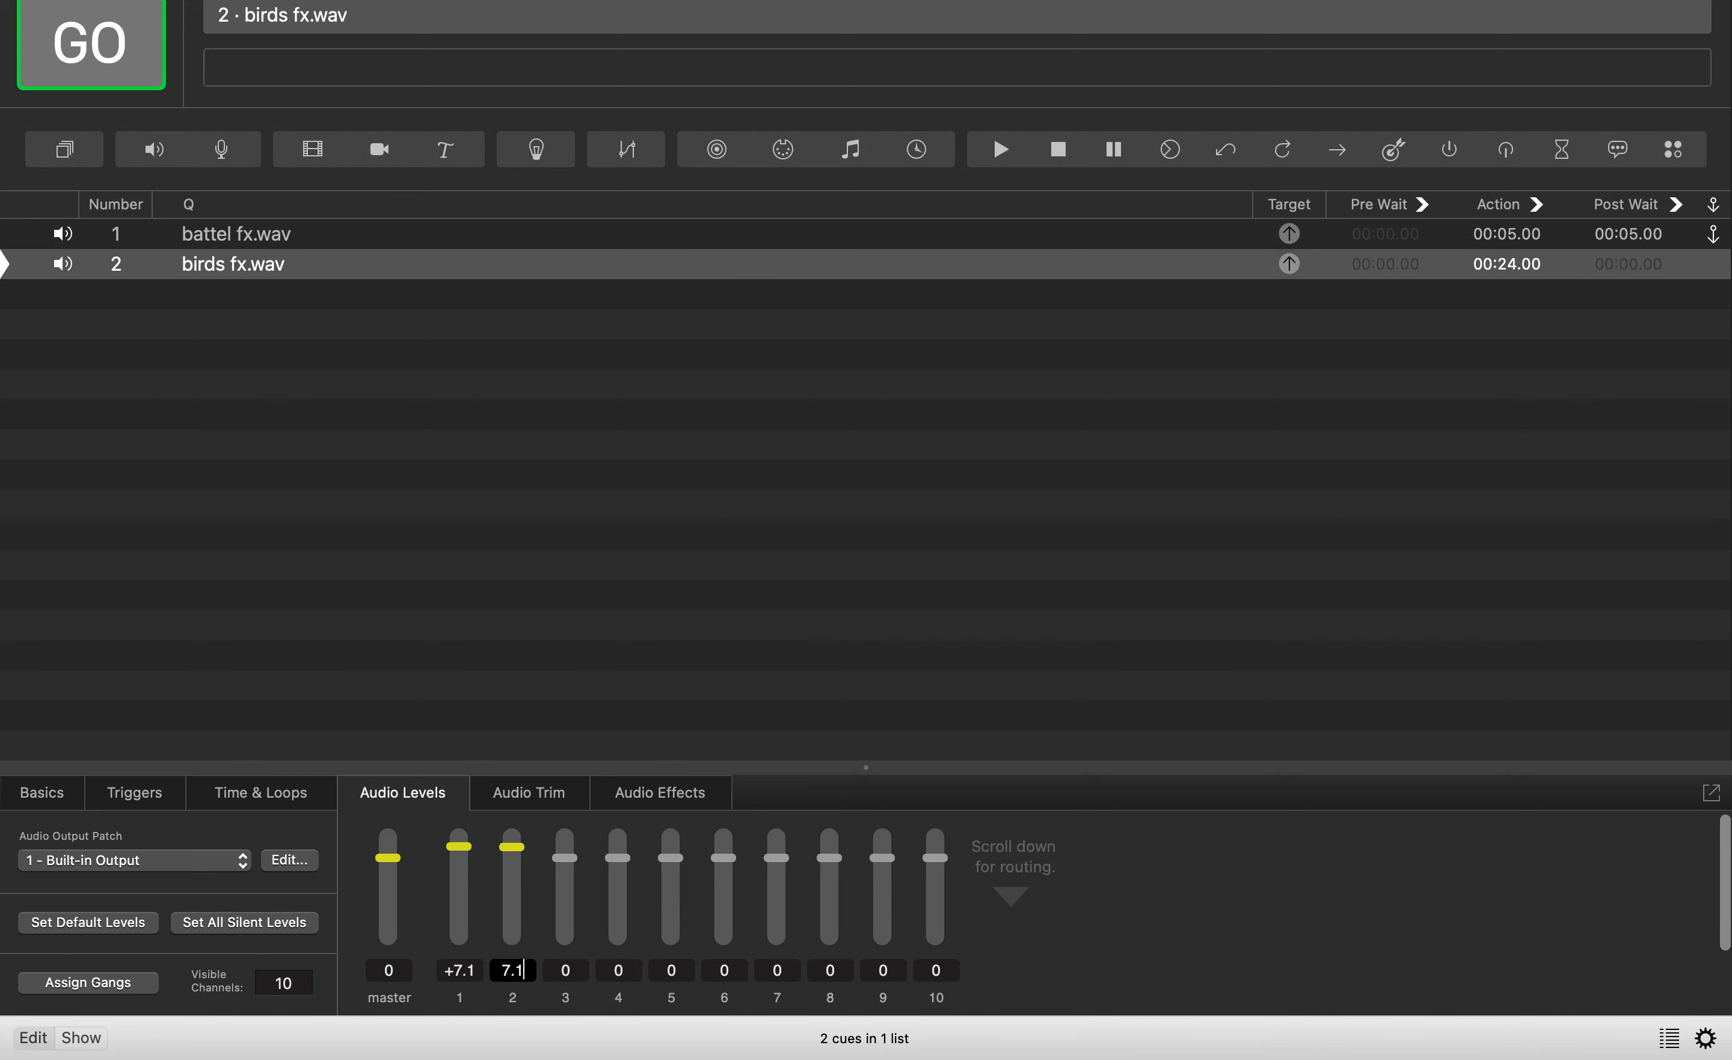
key("Return")
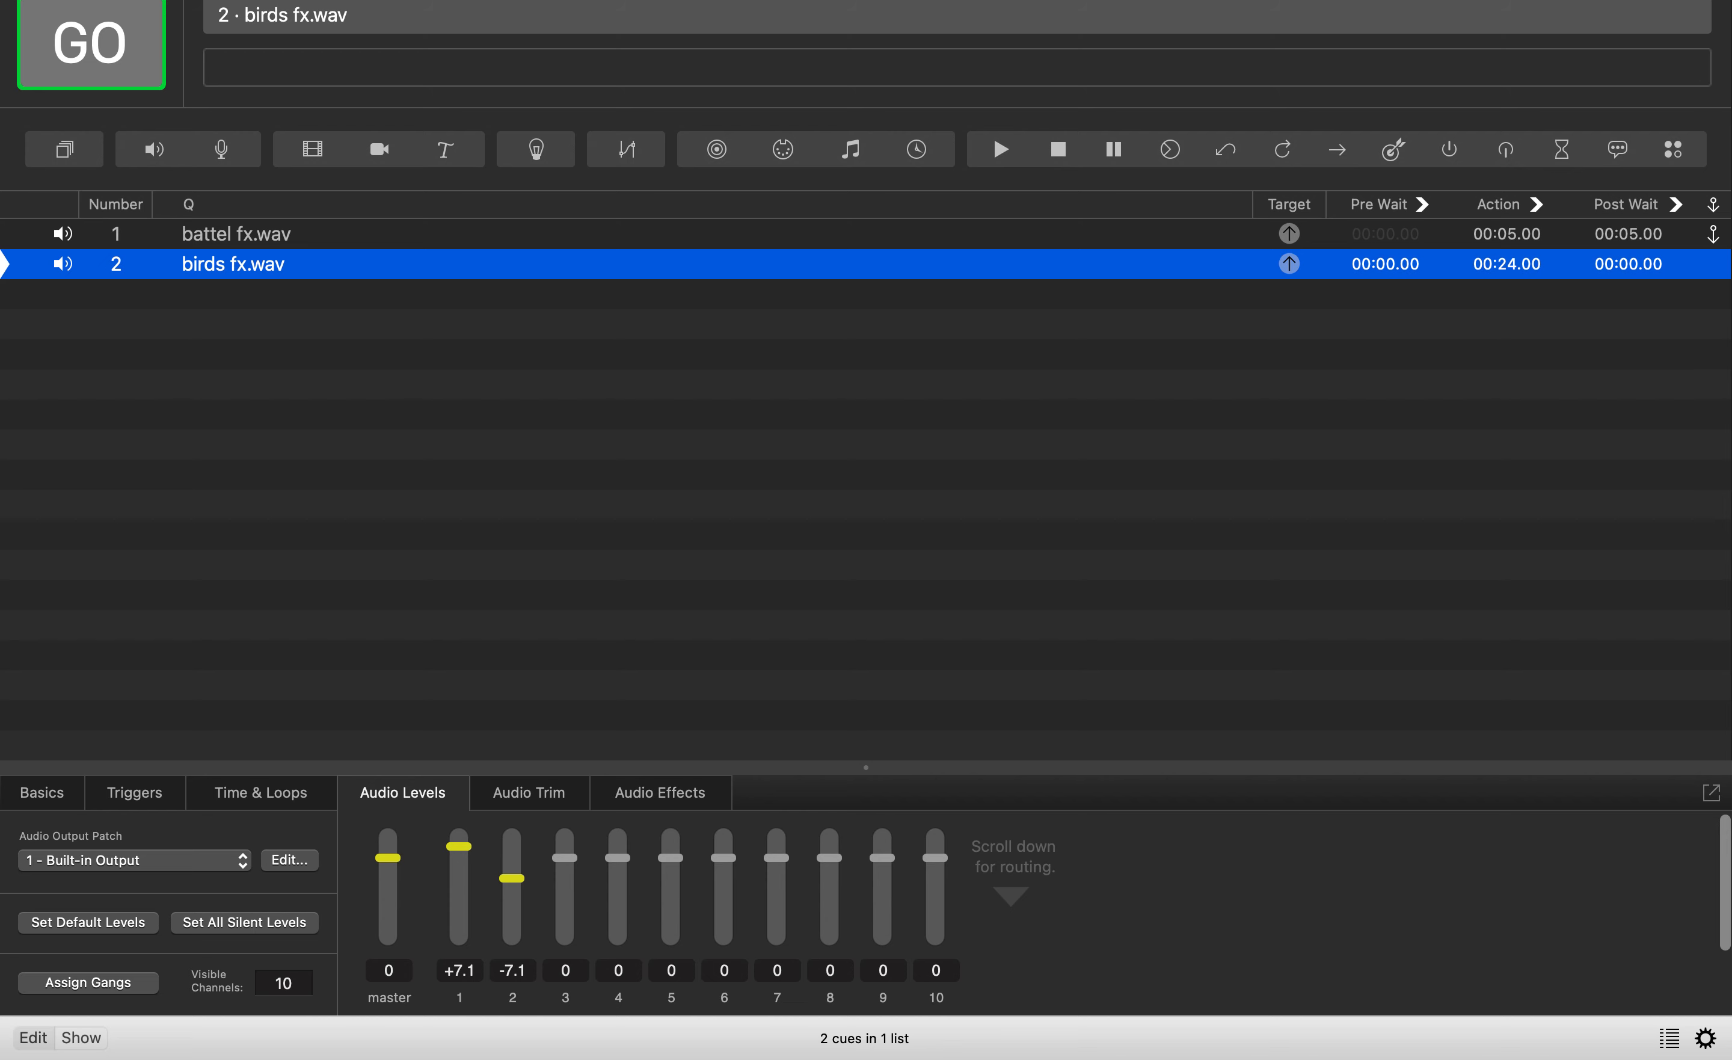
left_click(527, 972)
type("-6.3")
key("Return")
left_click(527, 971)
type("+7.1")
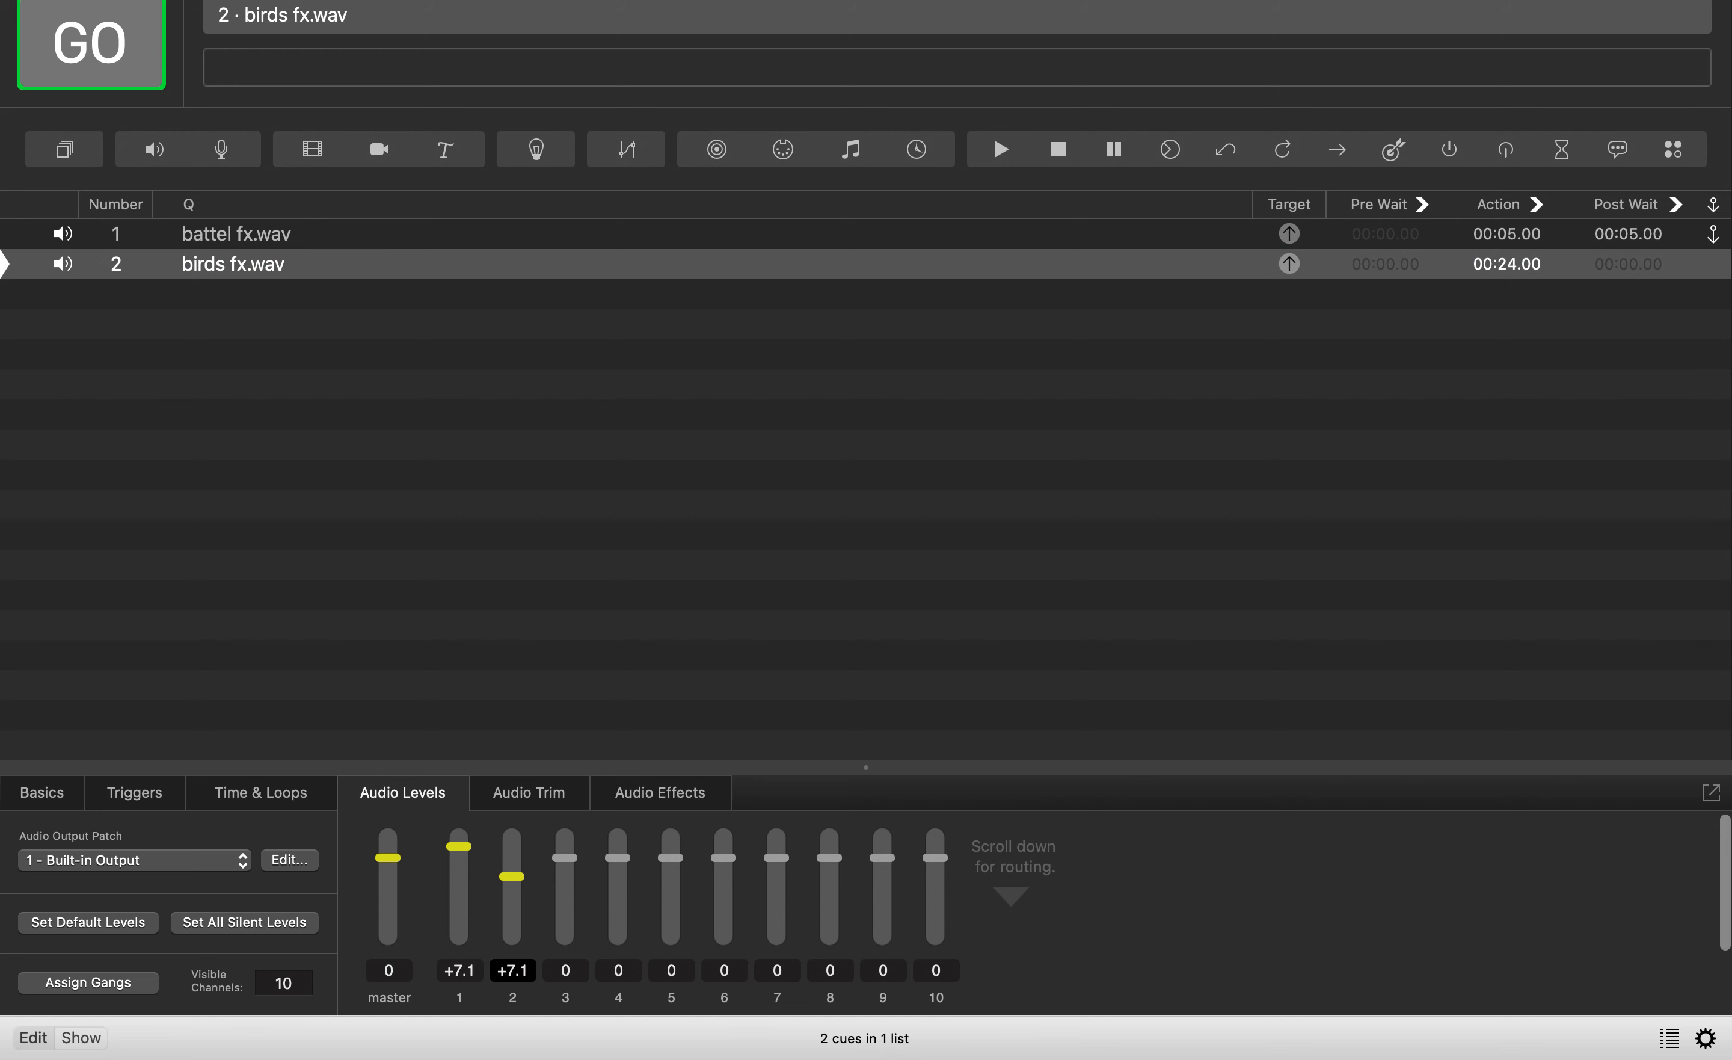
key("Return")
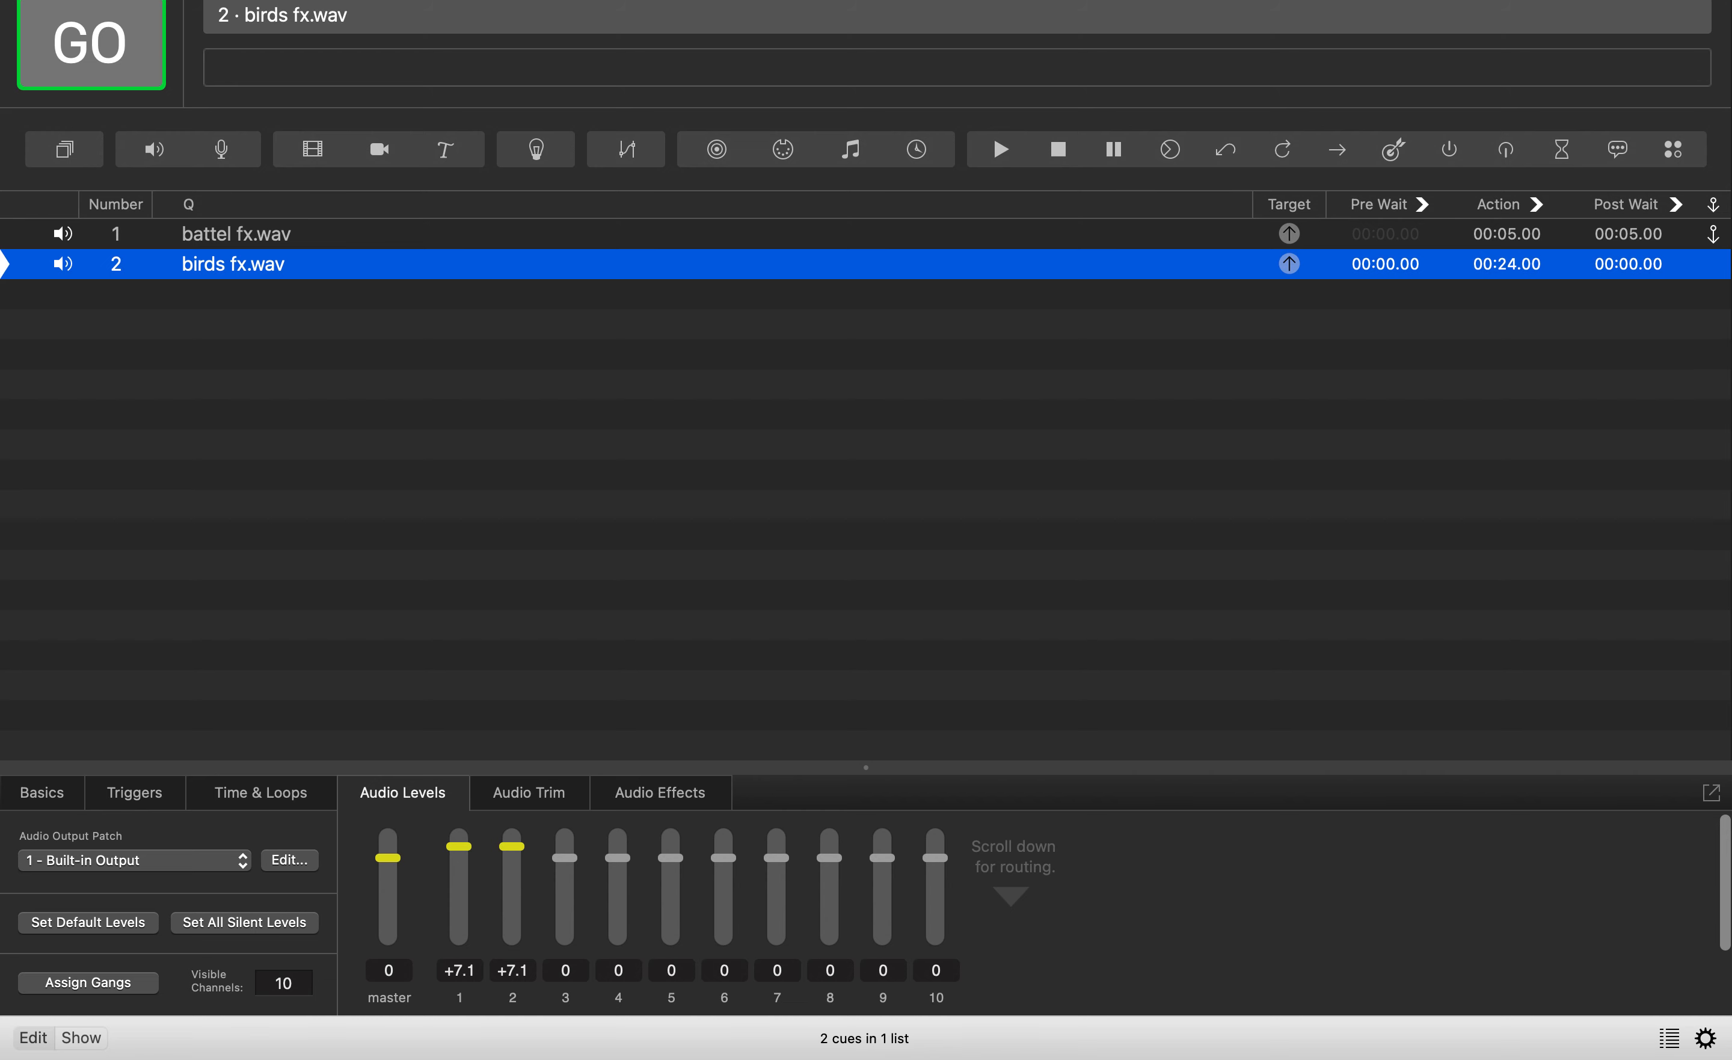
Run the cue sequence from battel fx.wav to hear the adjusted levels, and select the birds fx.wav cue.
left_click(300, 237)
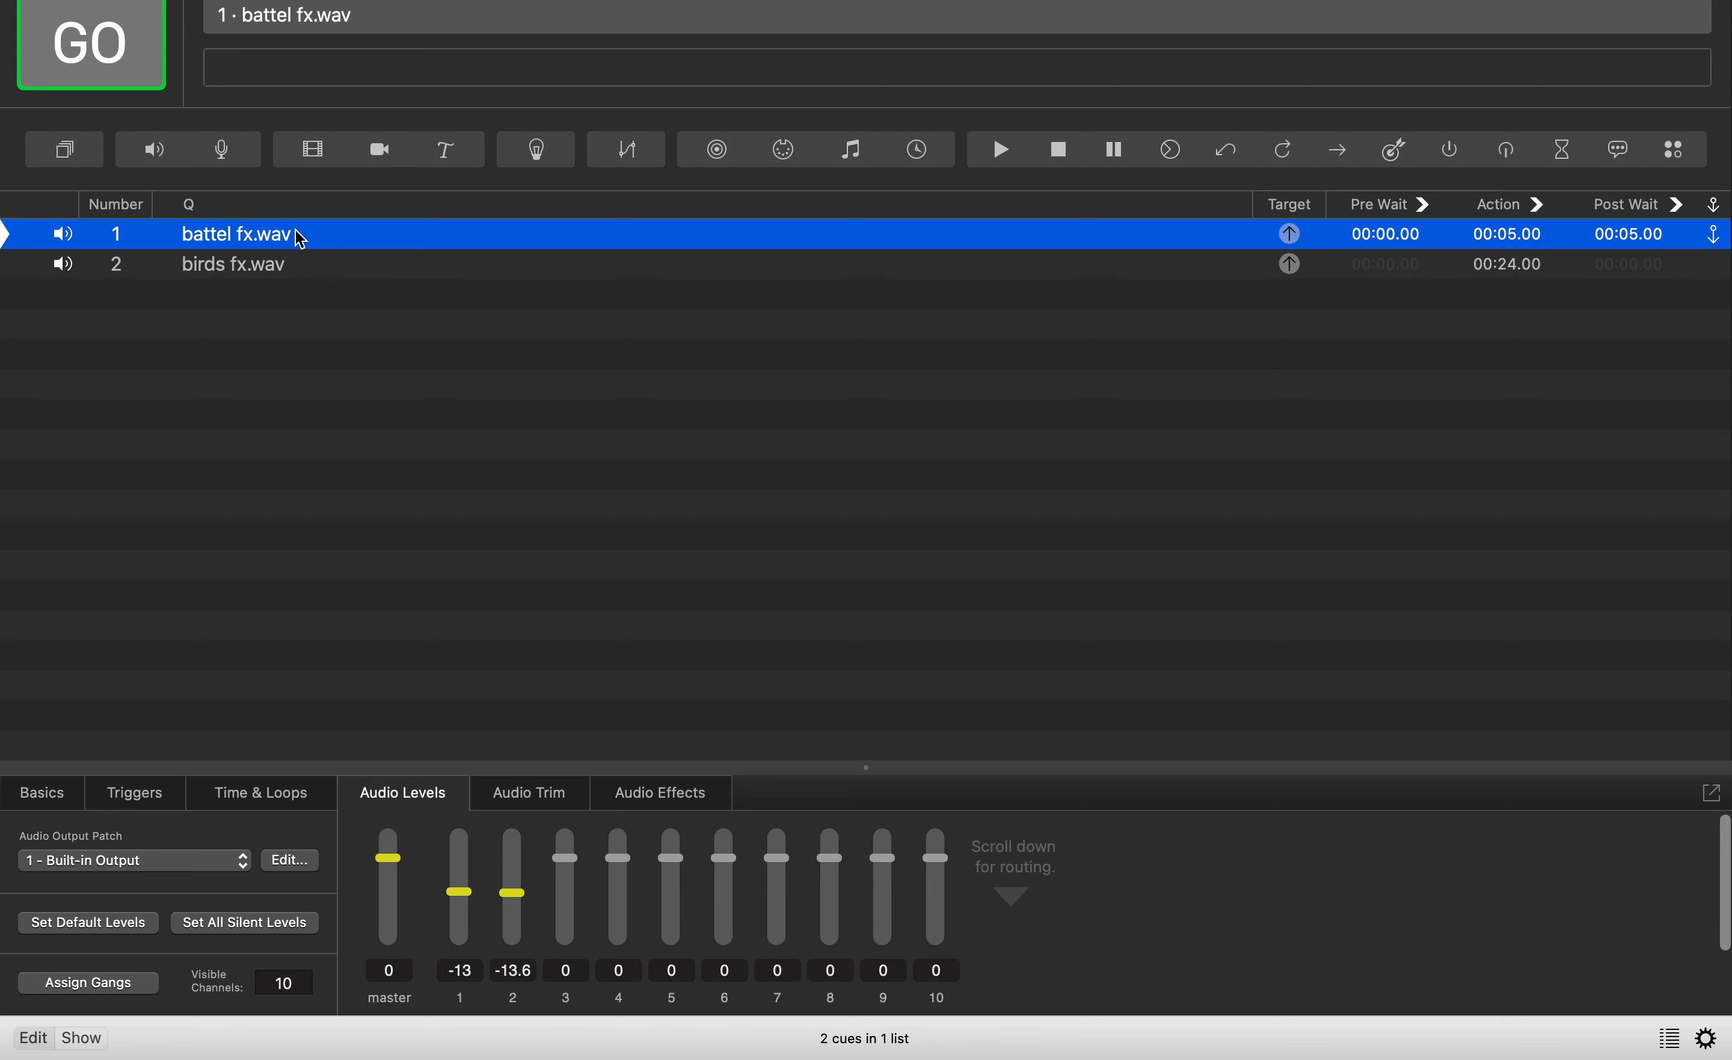
key("space")
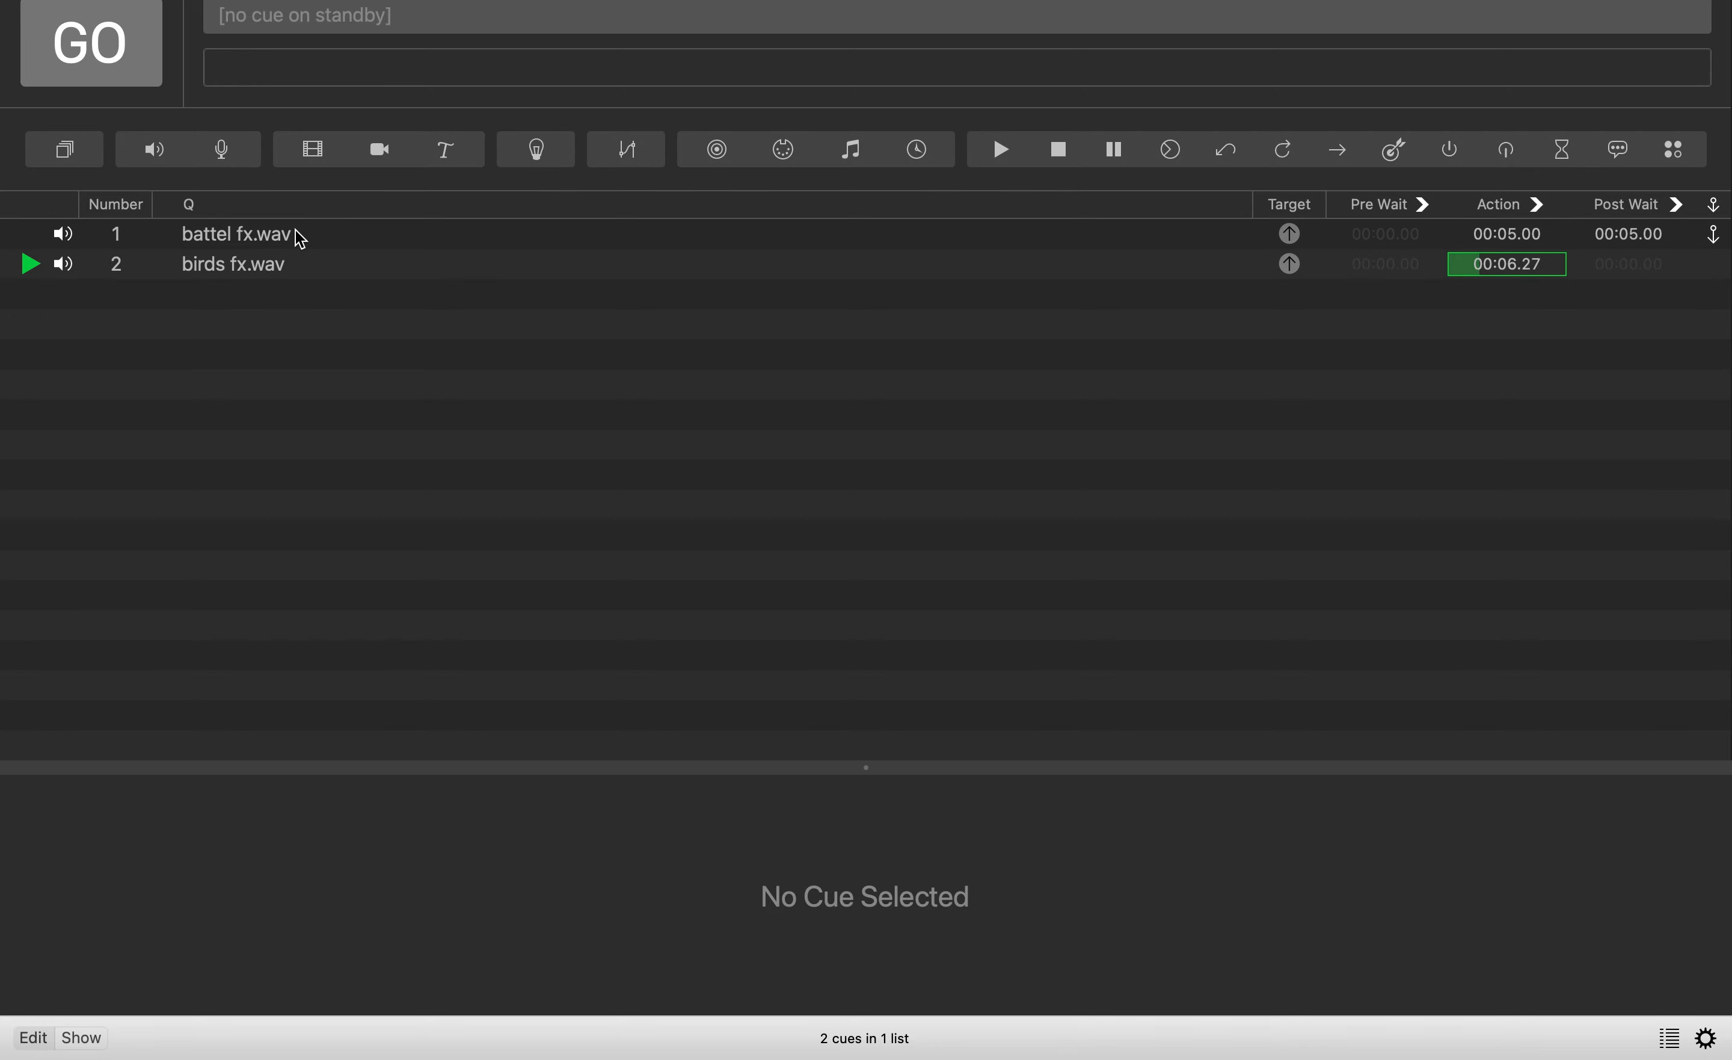
left_click(284, 279)
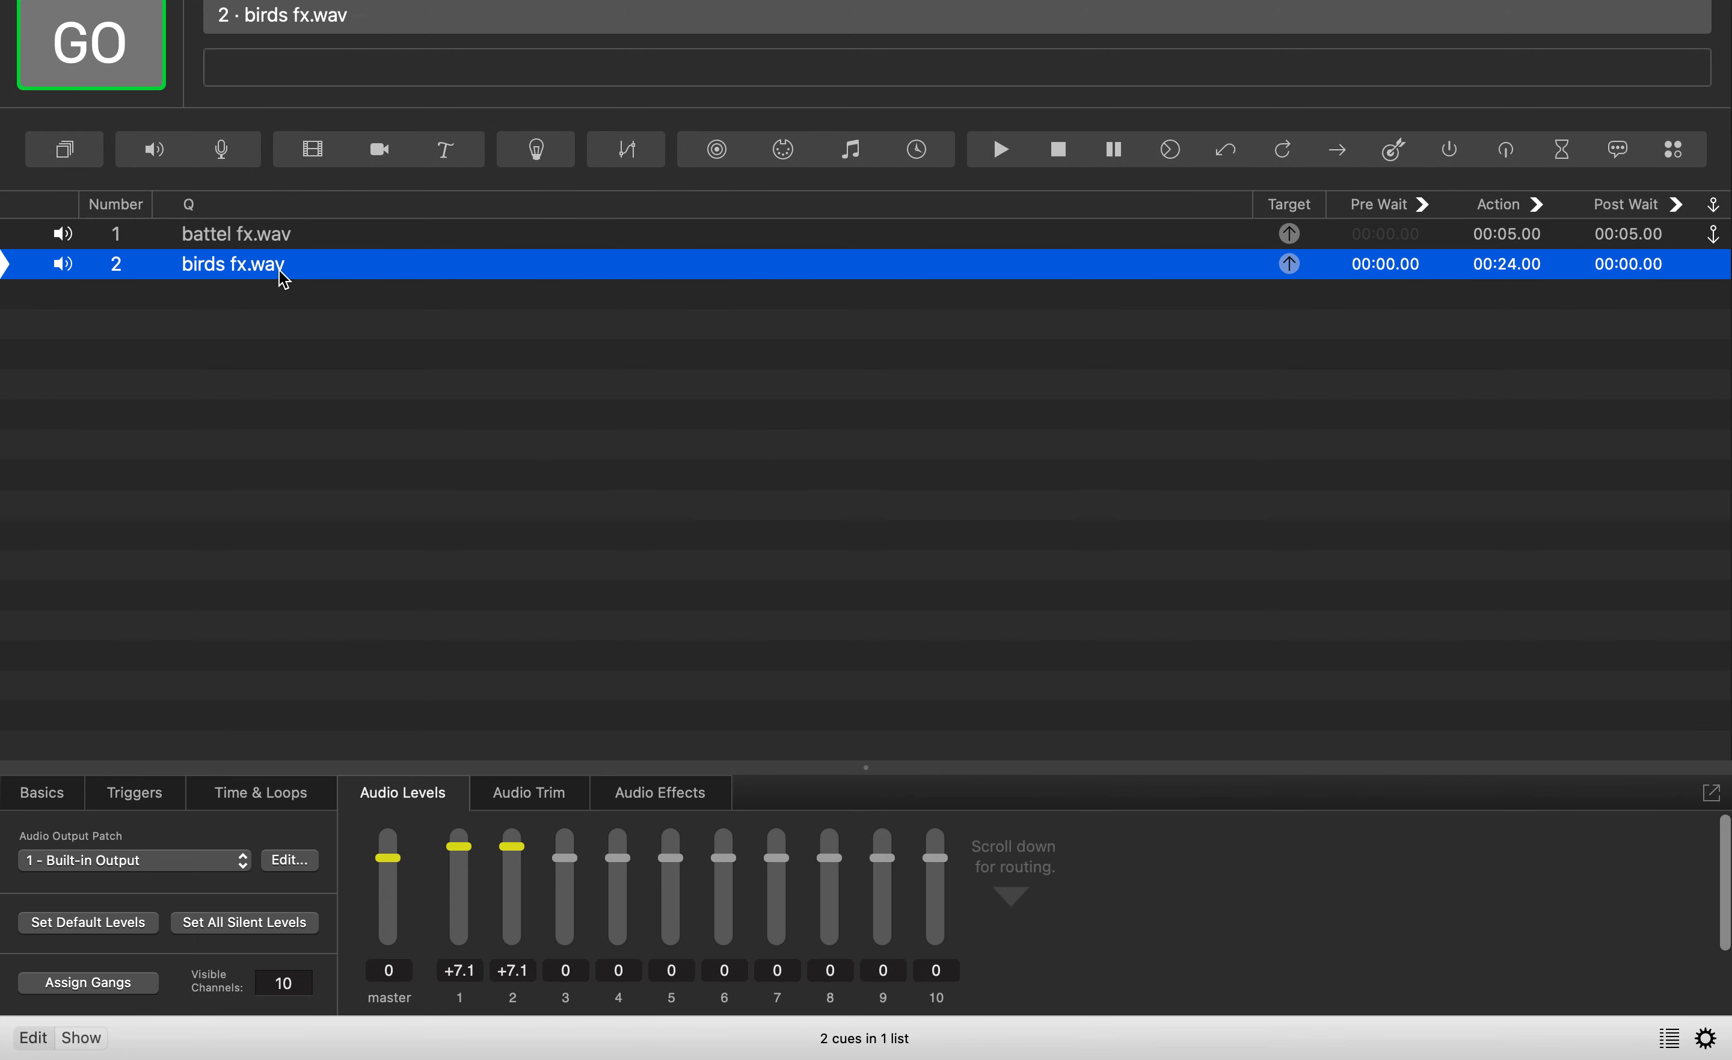